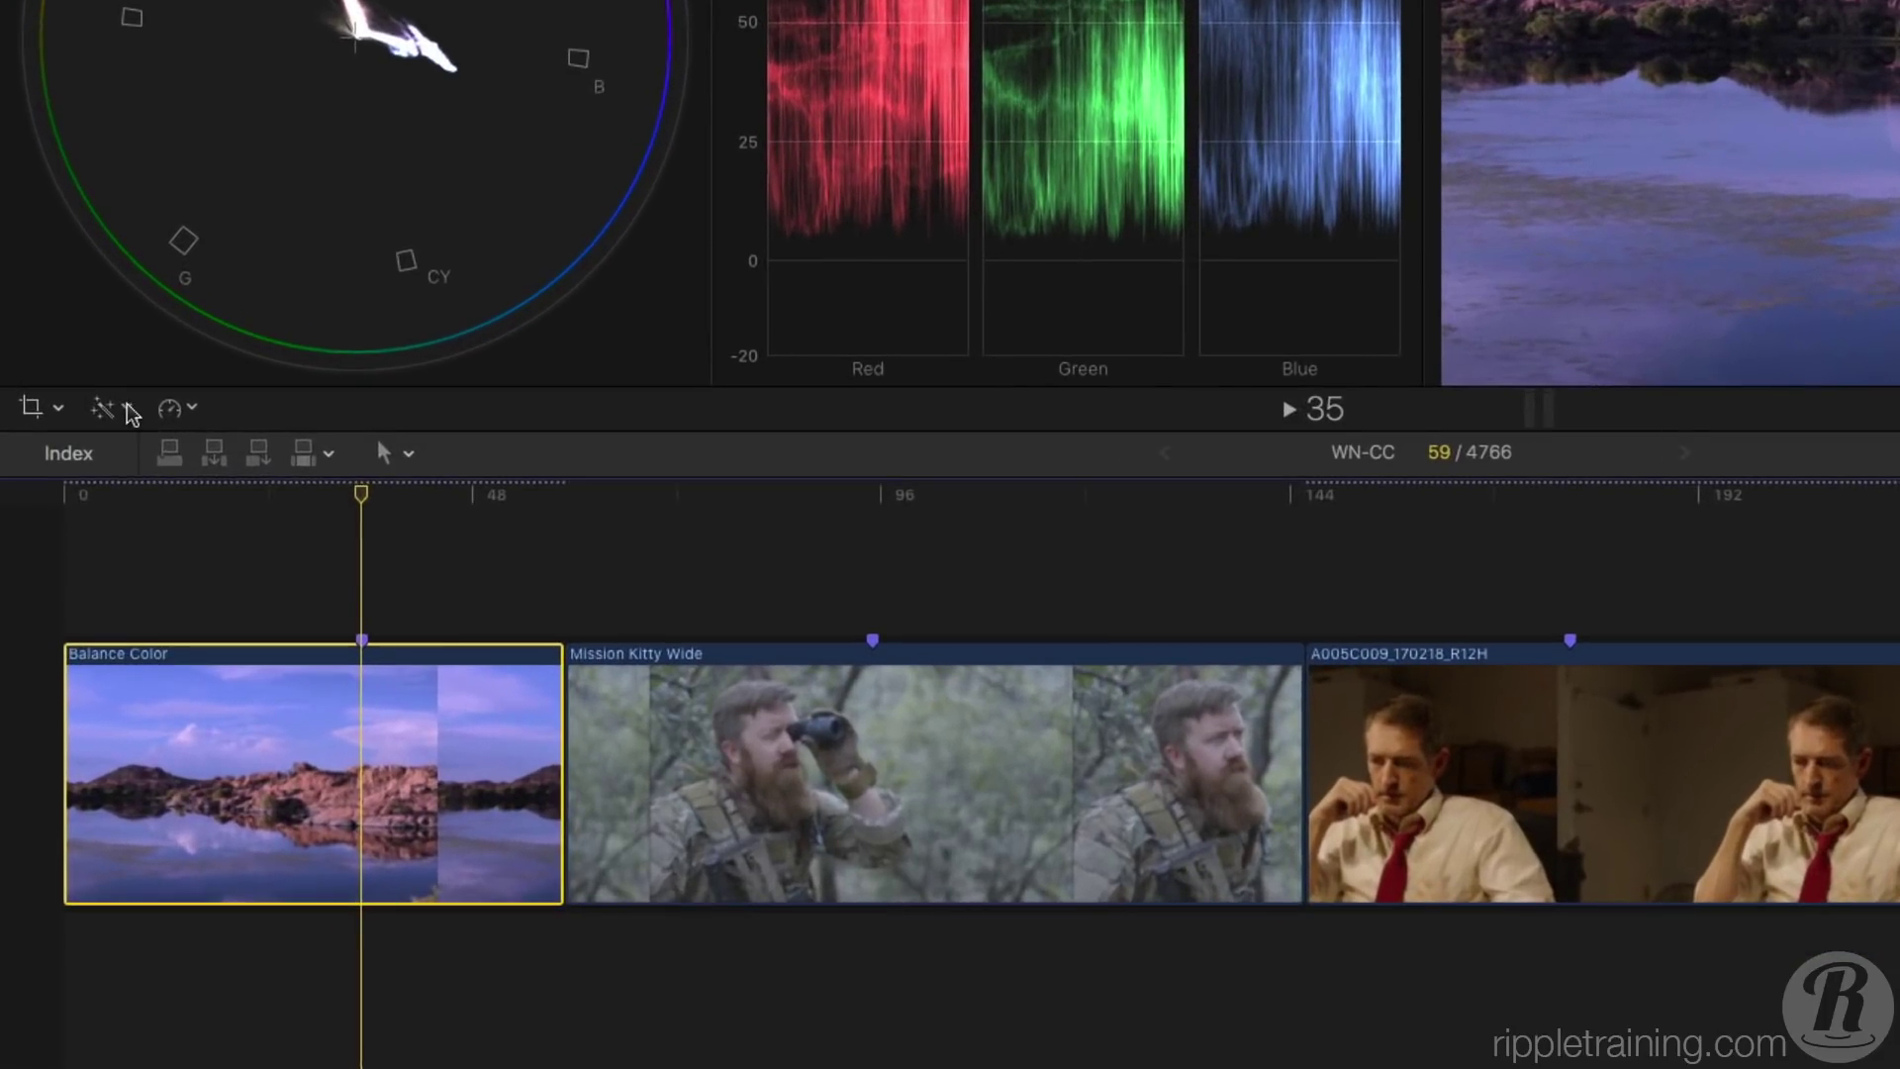
- Apply Balance Color to the lake clip and switch its method to White Balance
click(85, 629)
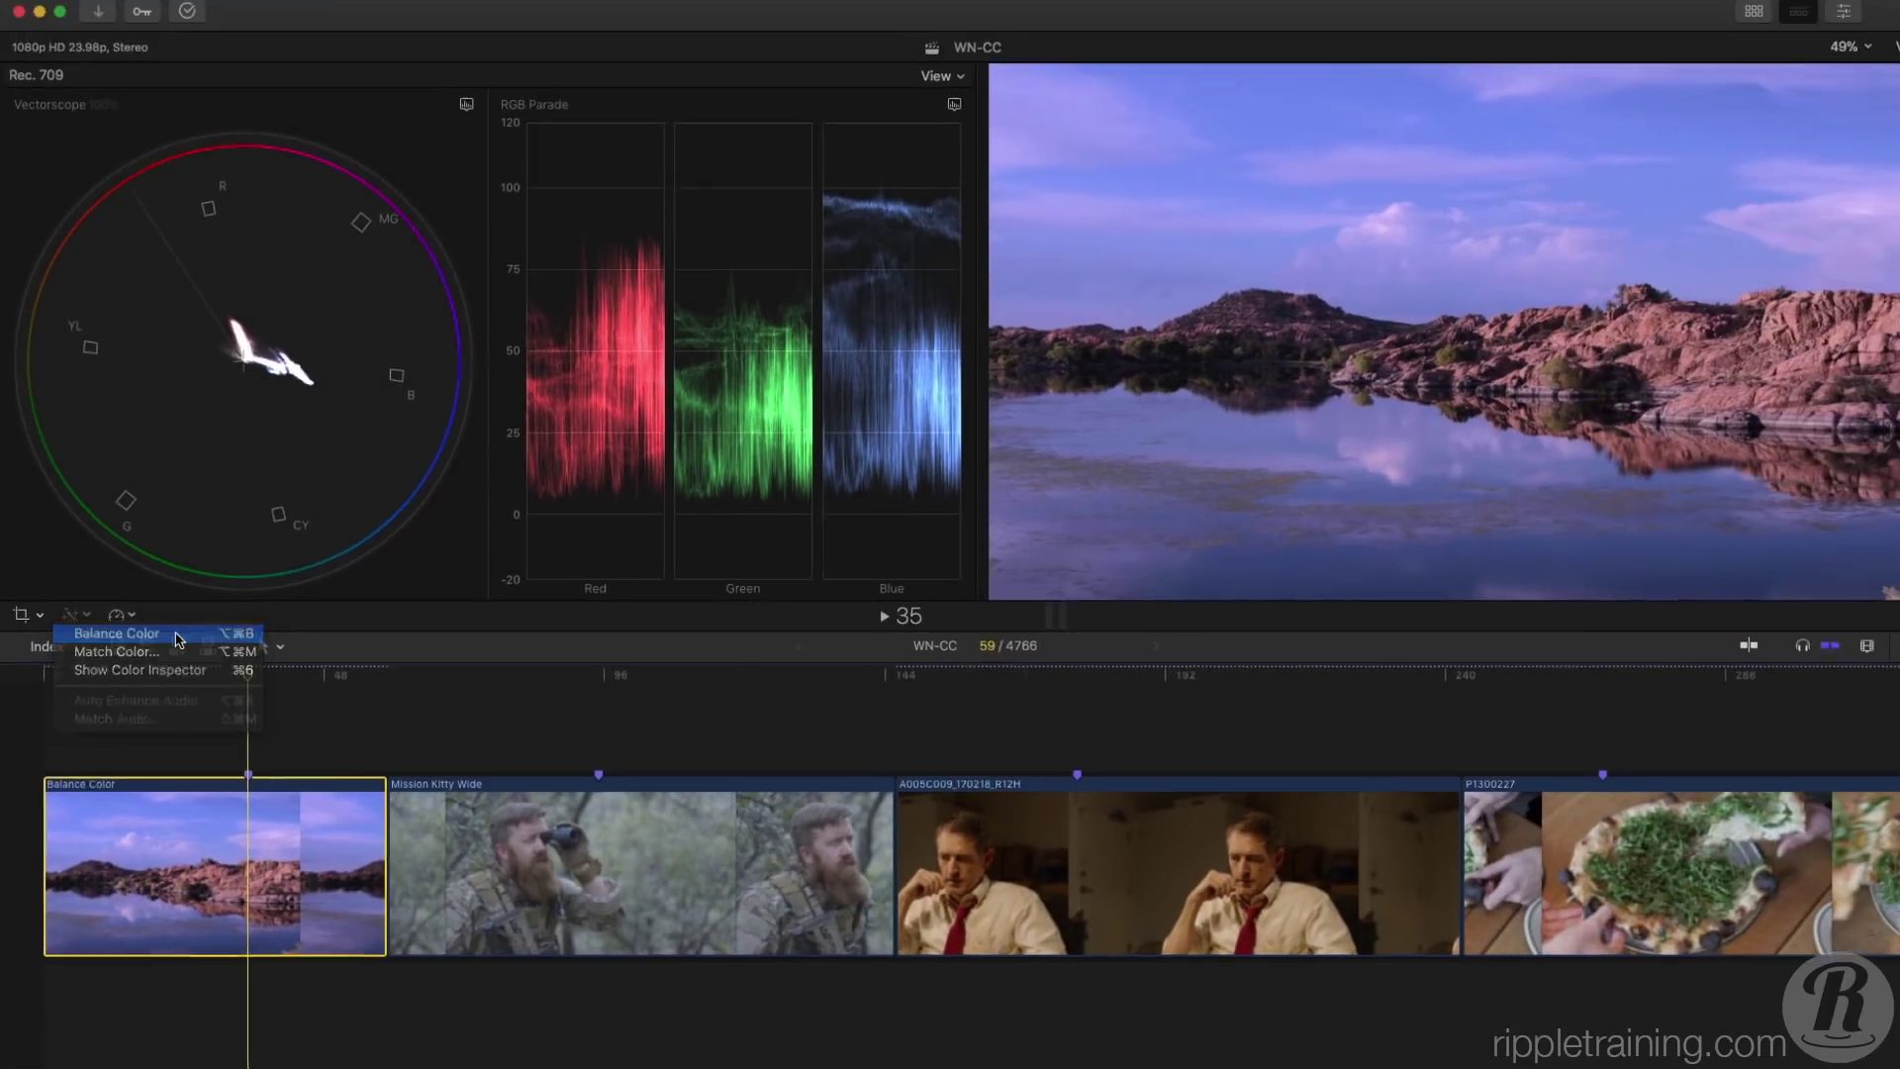
click(255, 433)
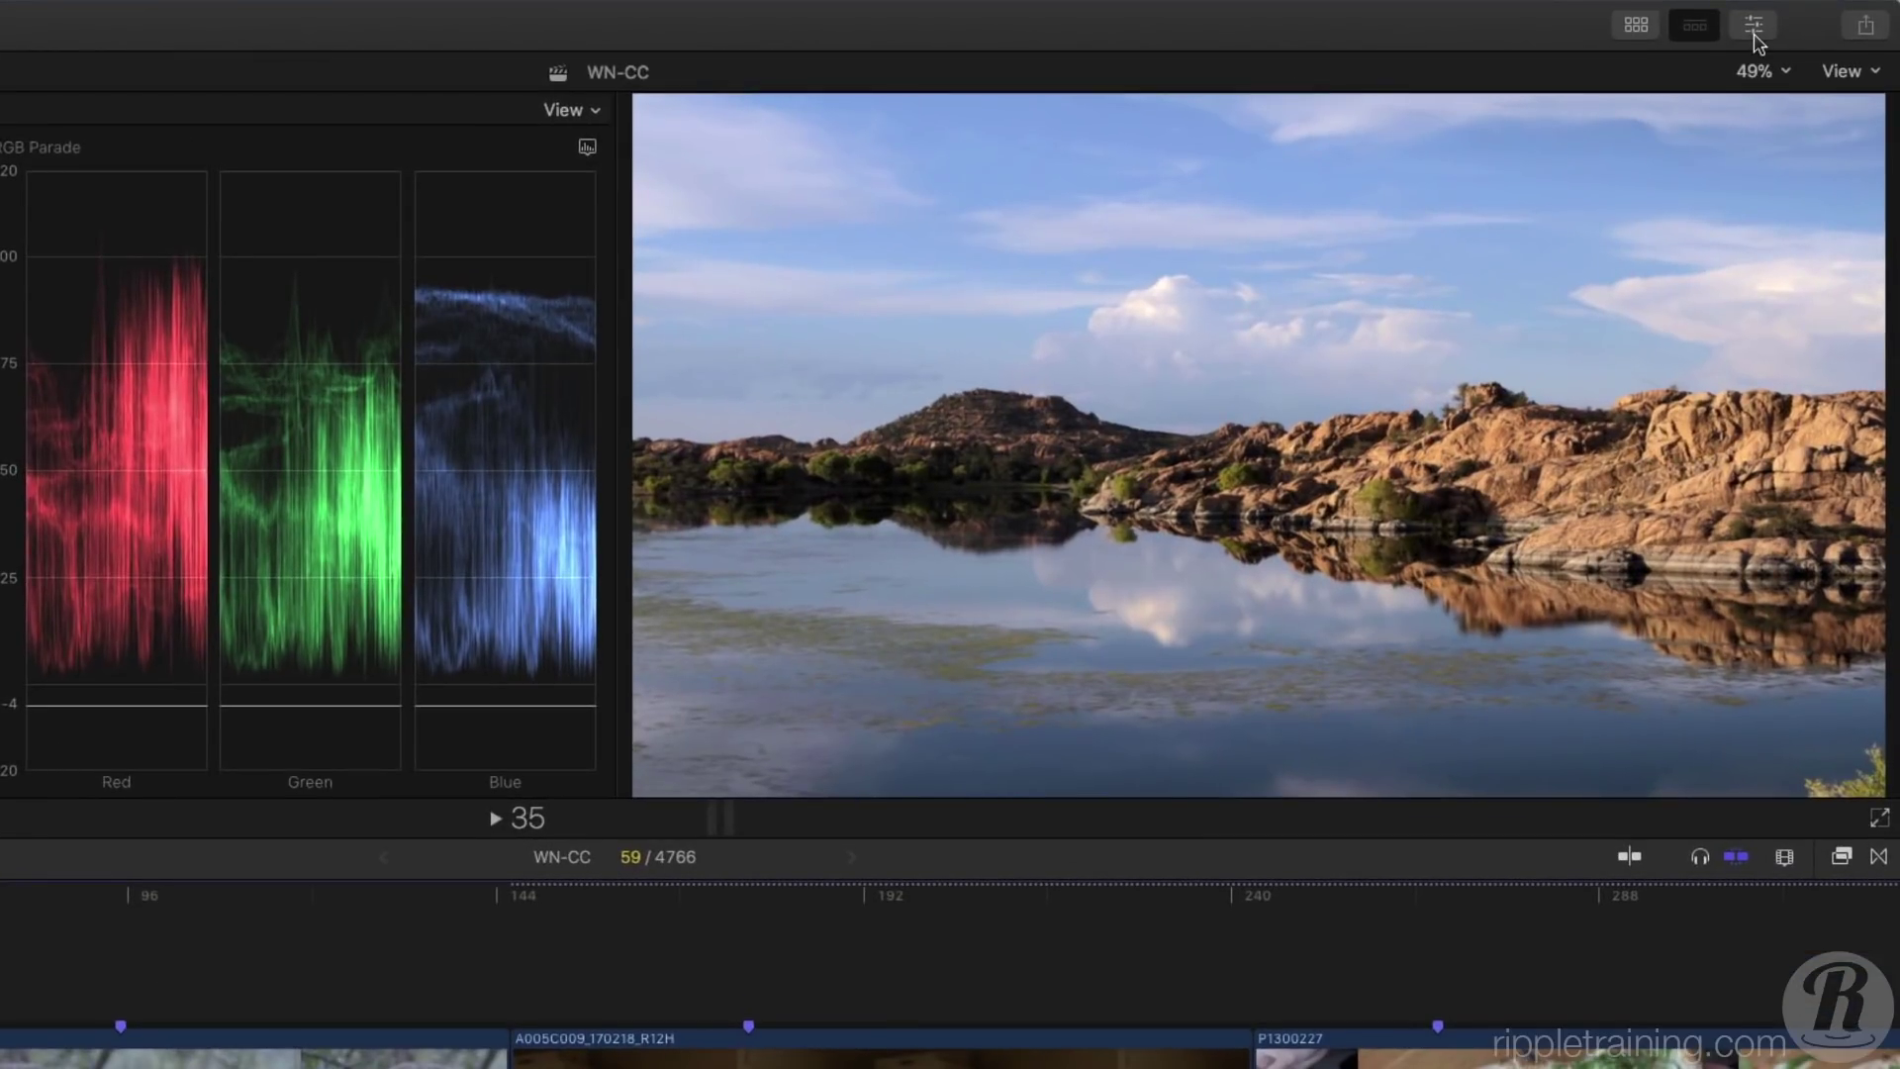
click(1791, 42)
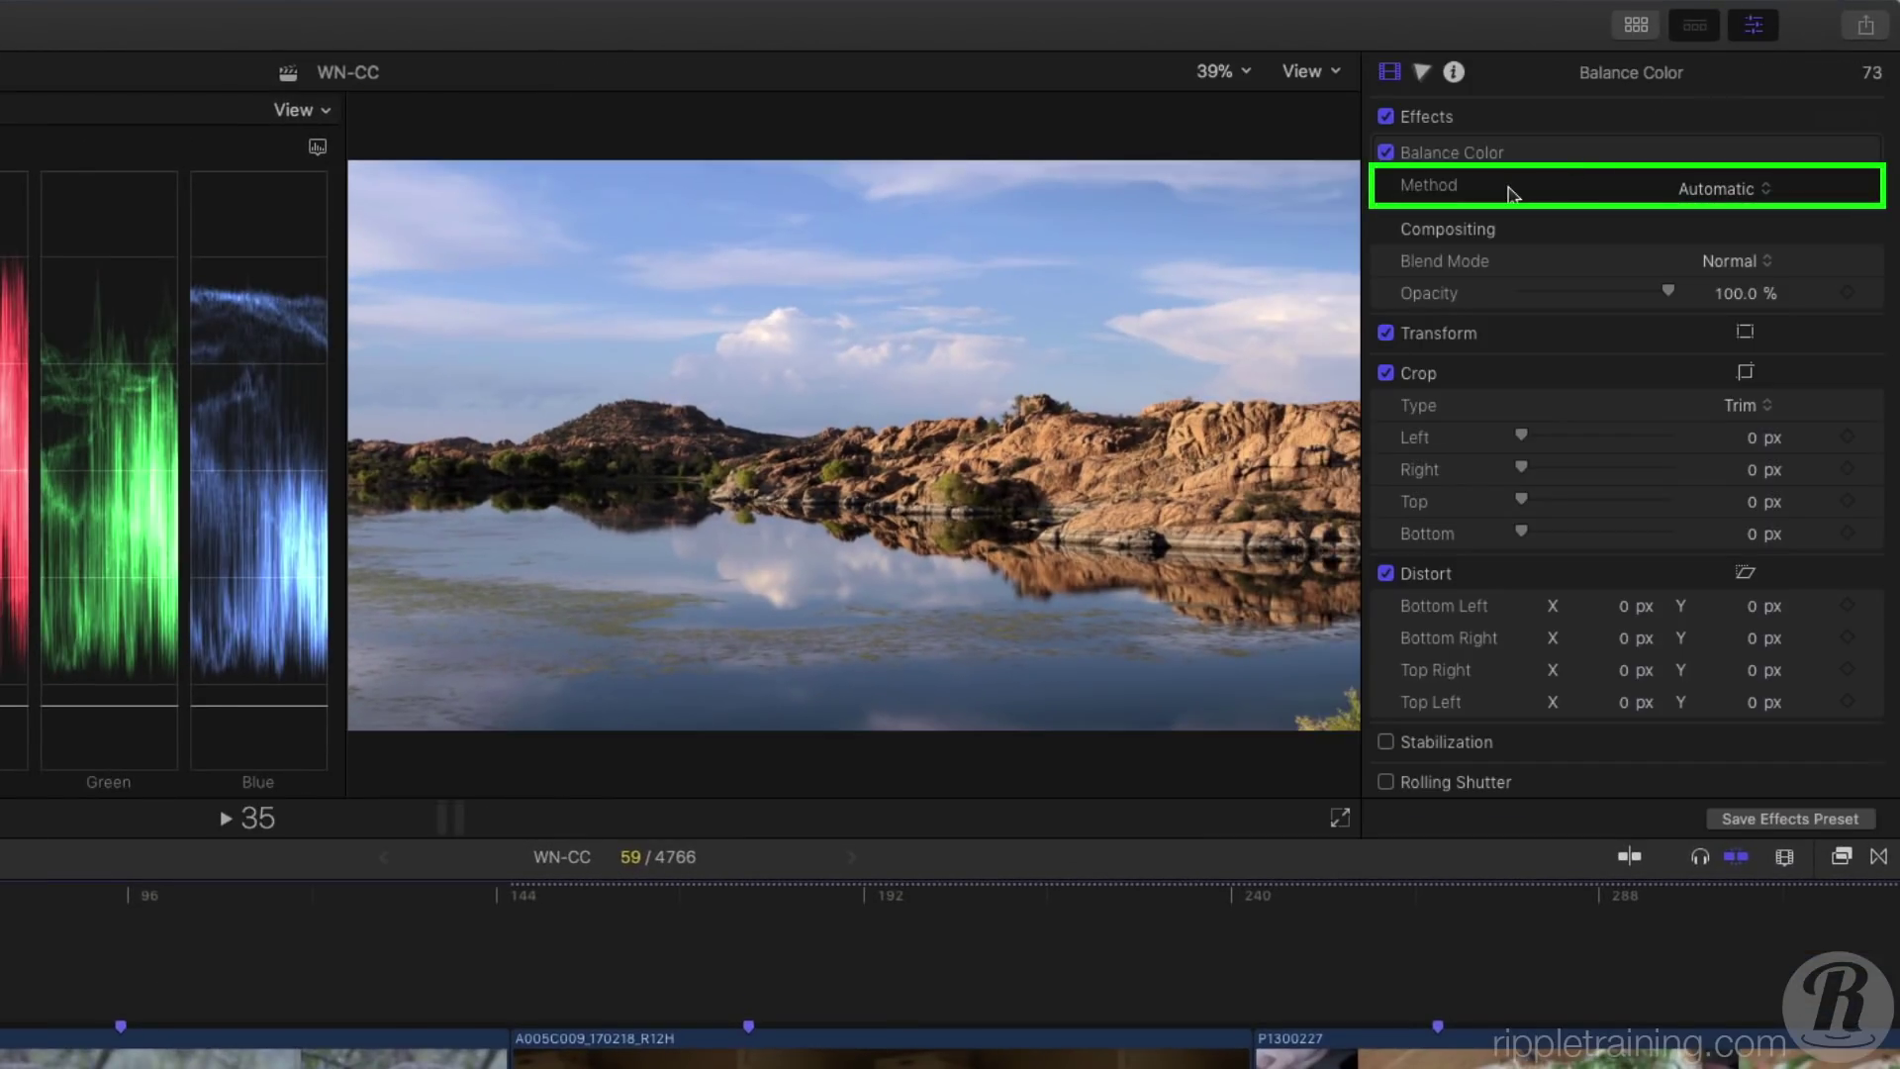
click(1748, 188)
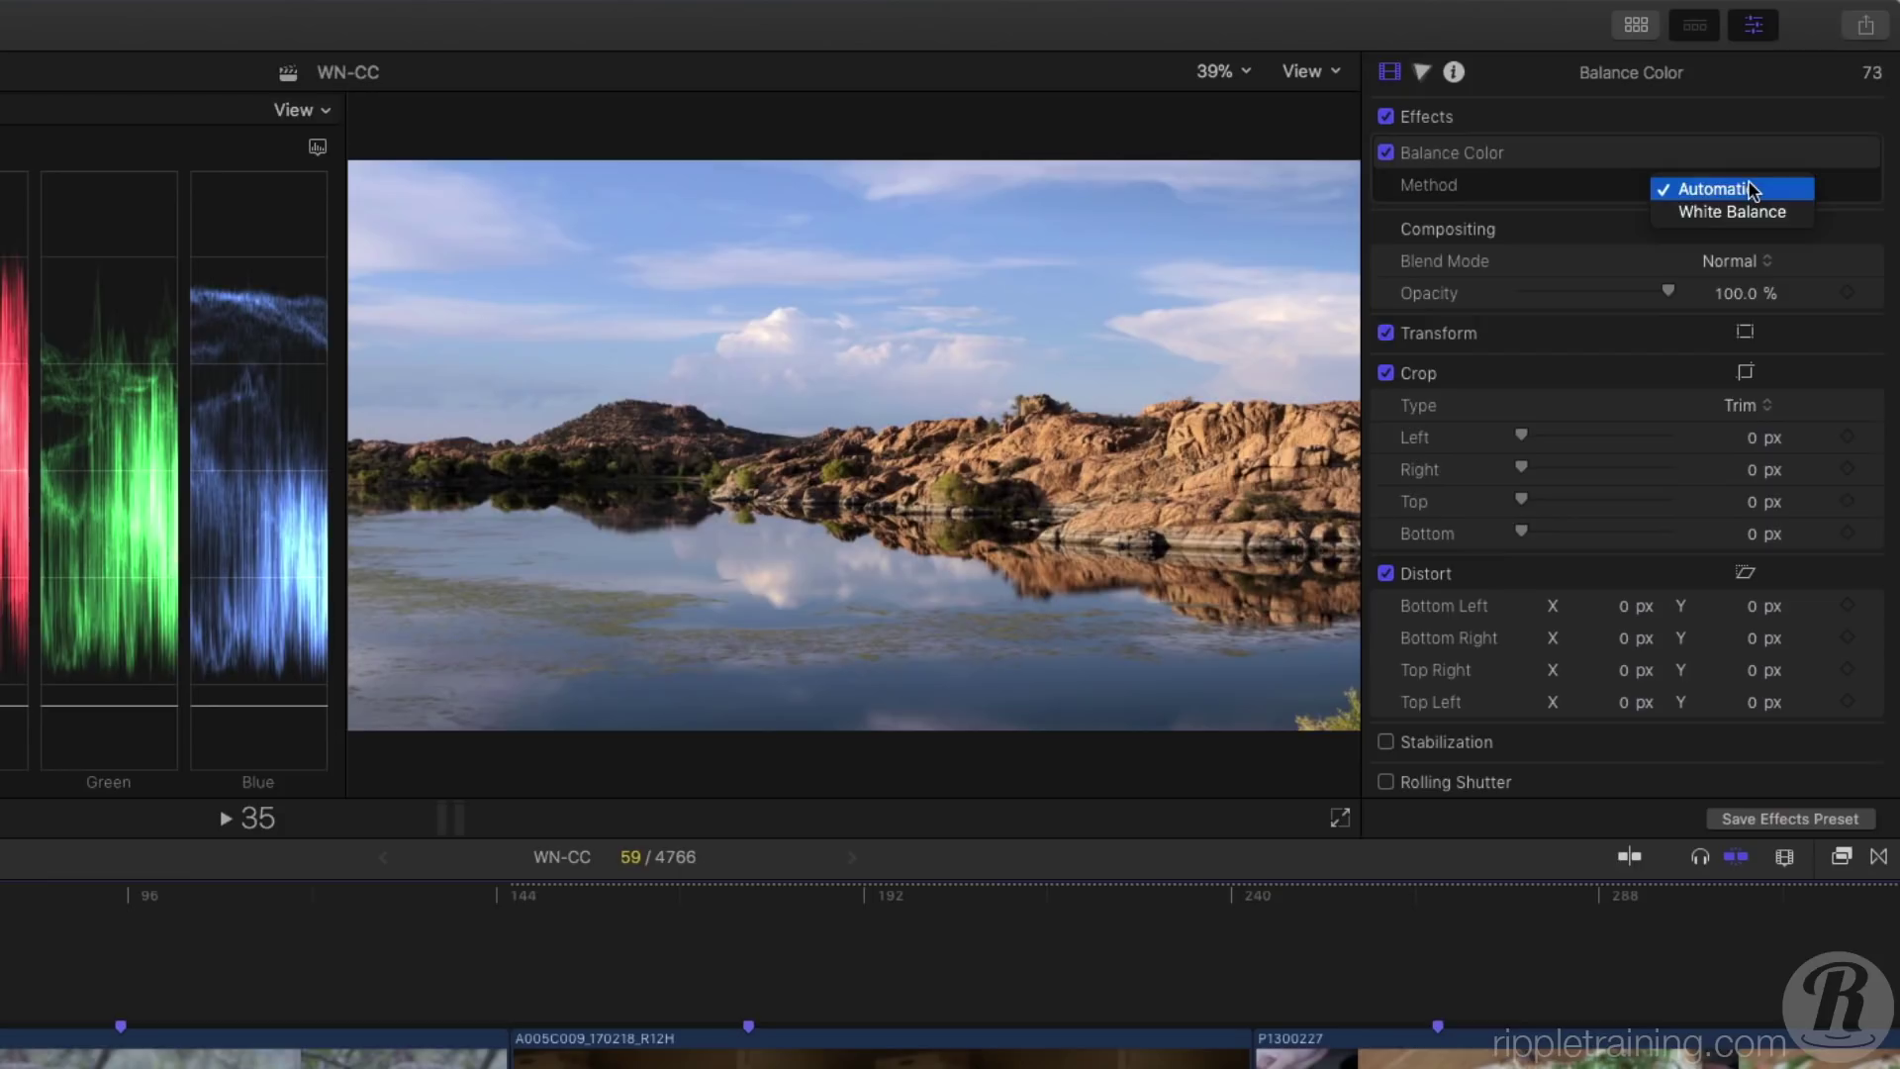
click(1793, 220)
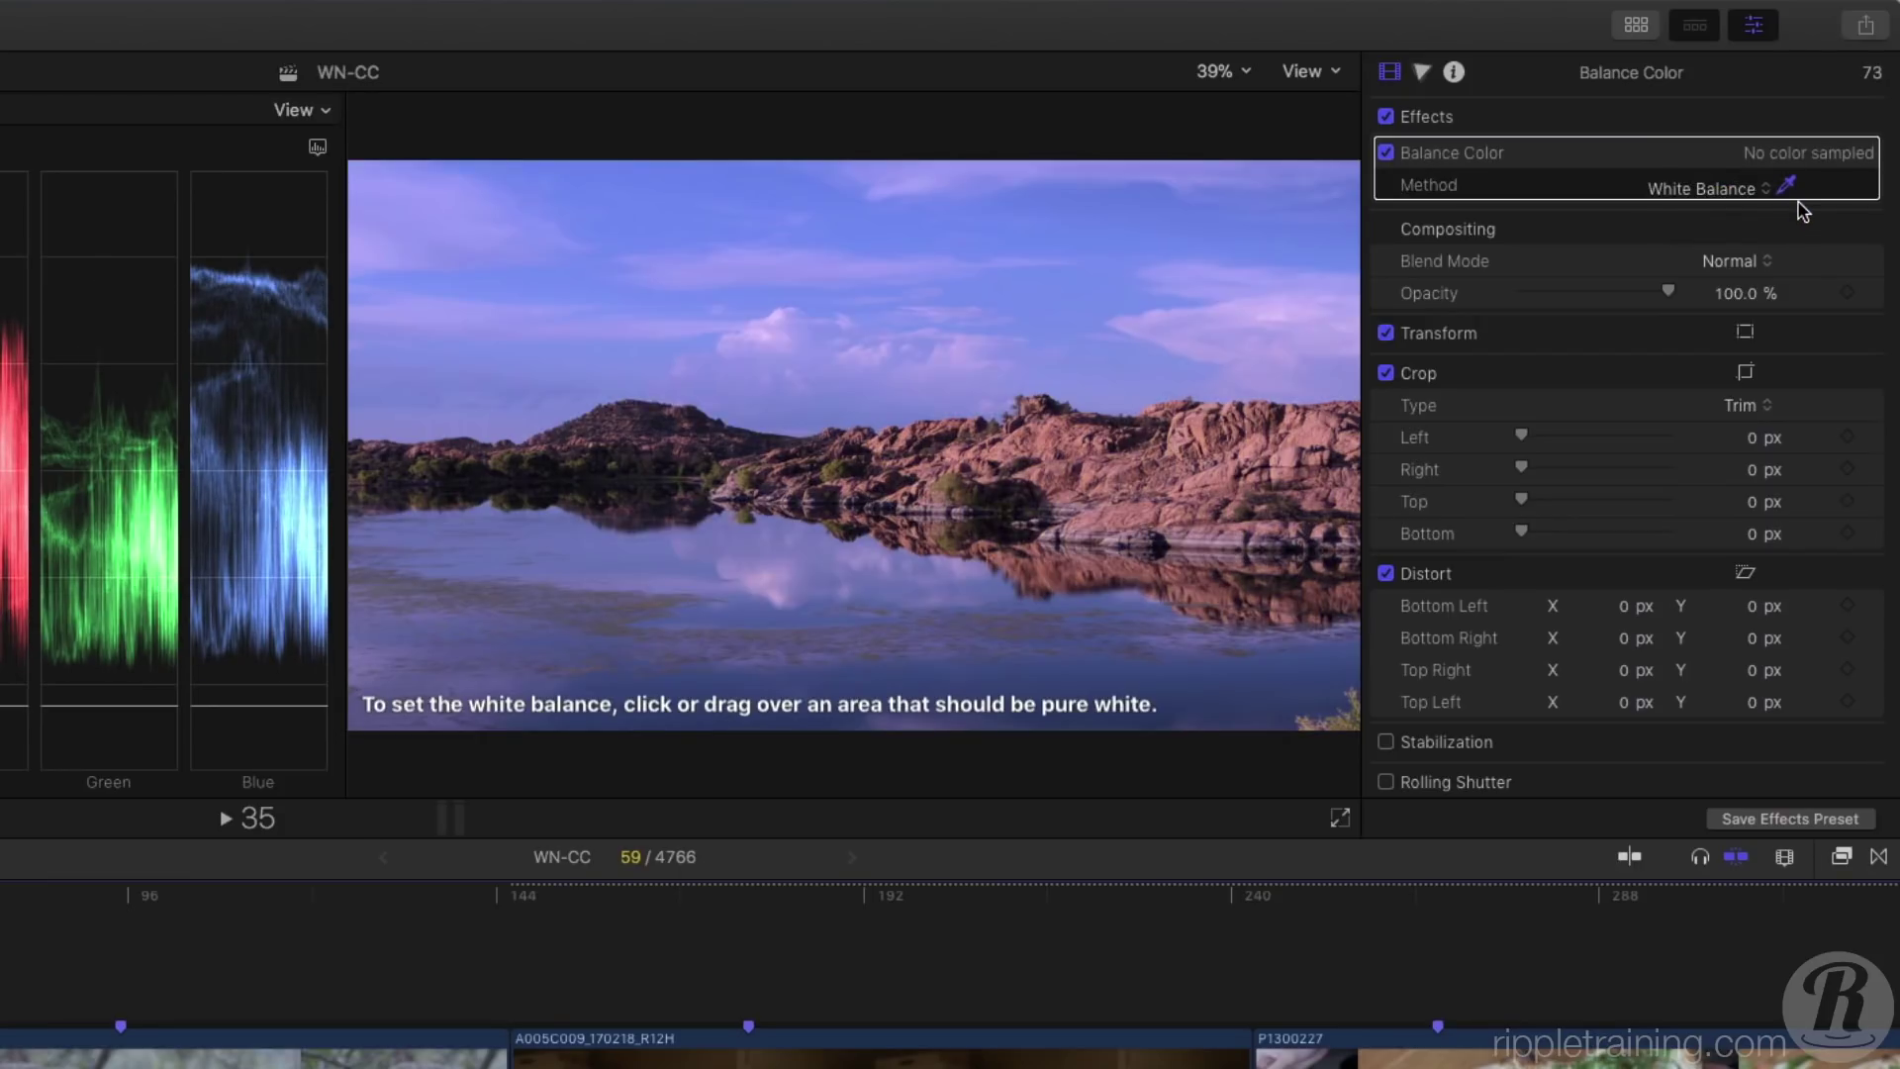
- Sample the white clouds for the white balance, comparing it against automatic balancing
click(1276, 311)
click(768, 327)
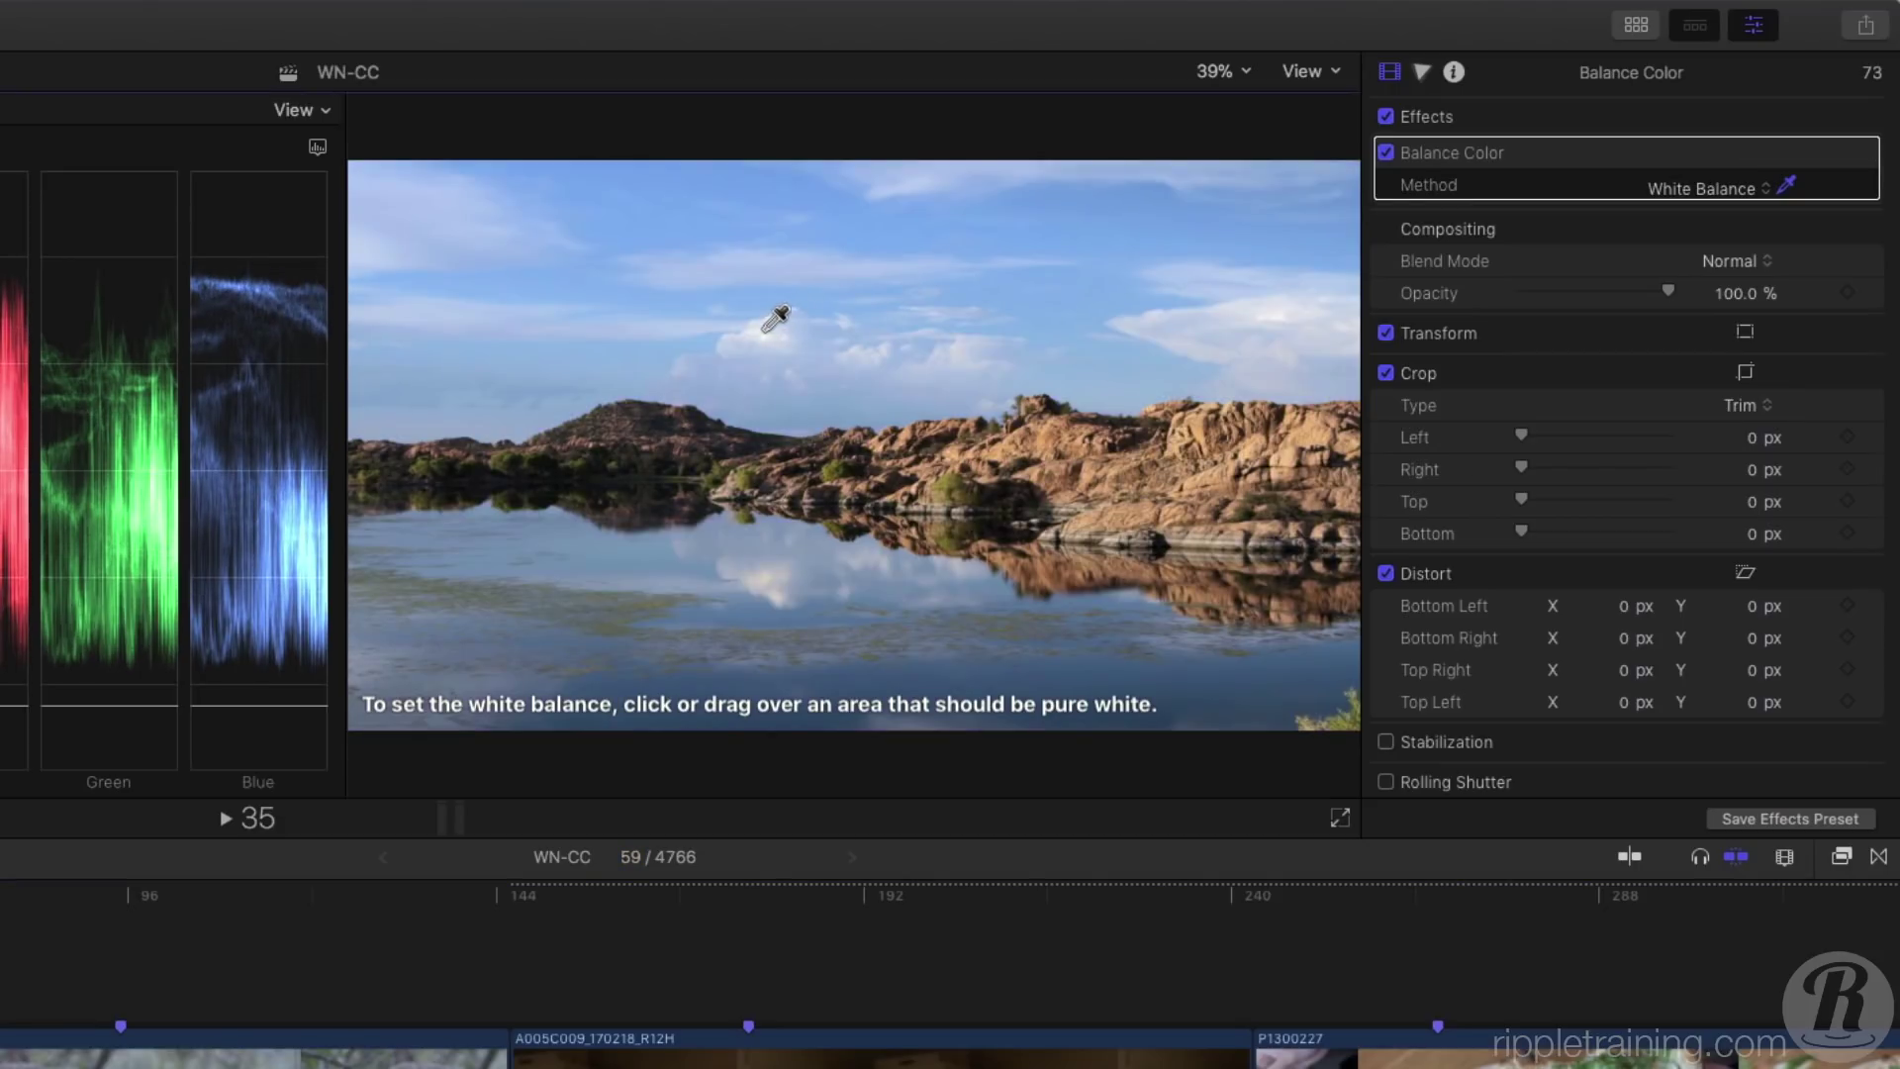
click(769, 333)
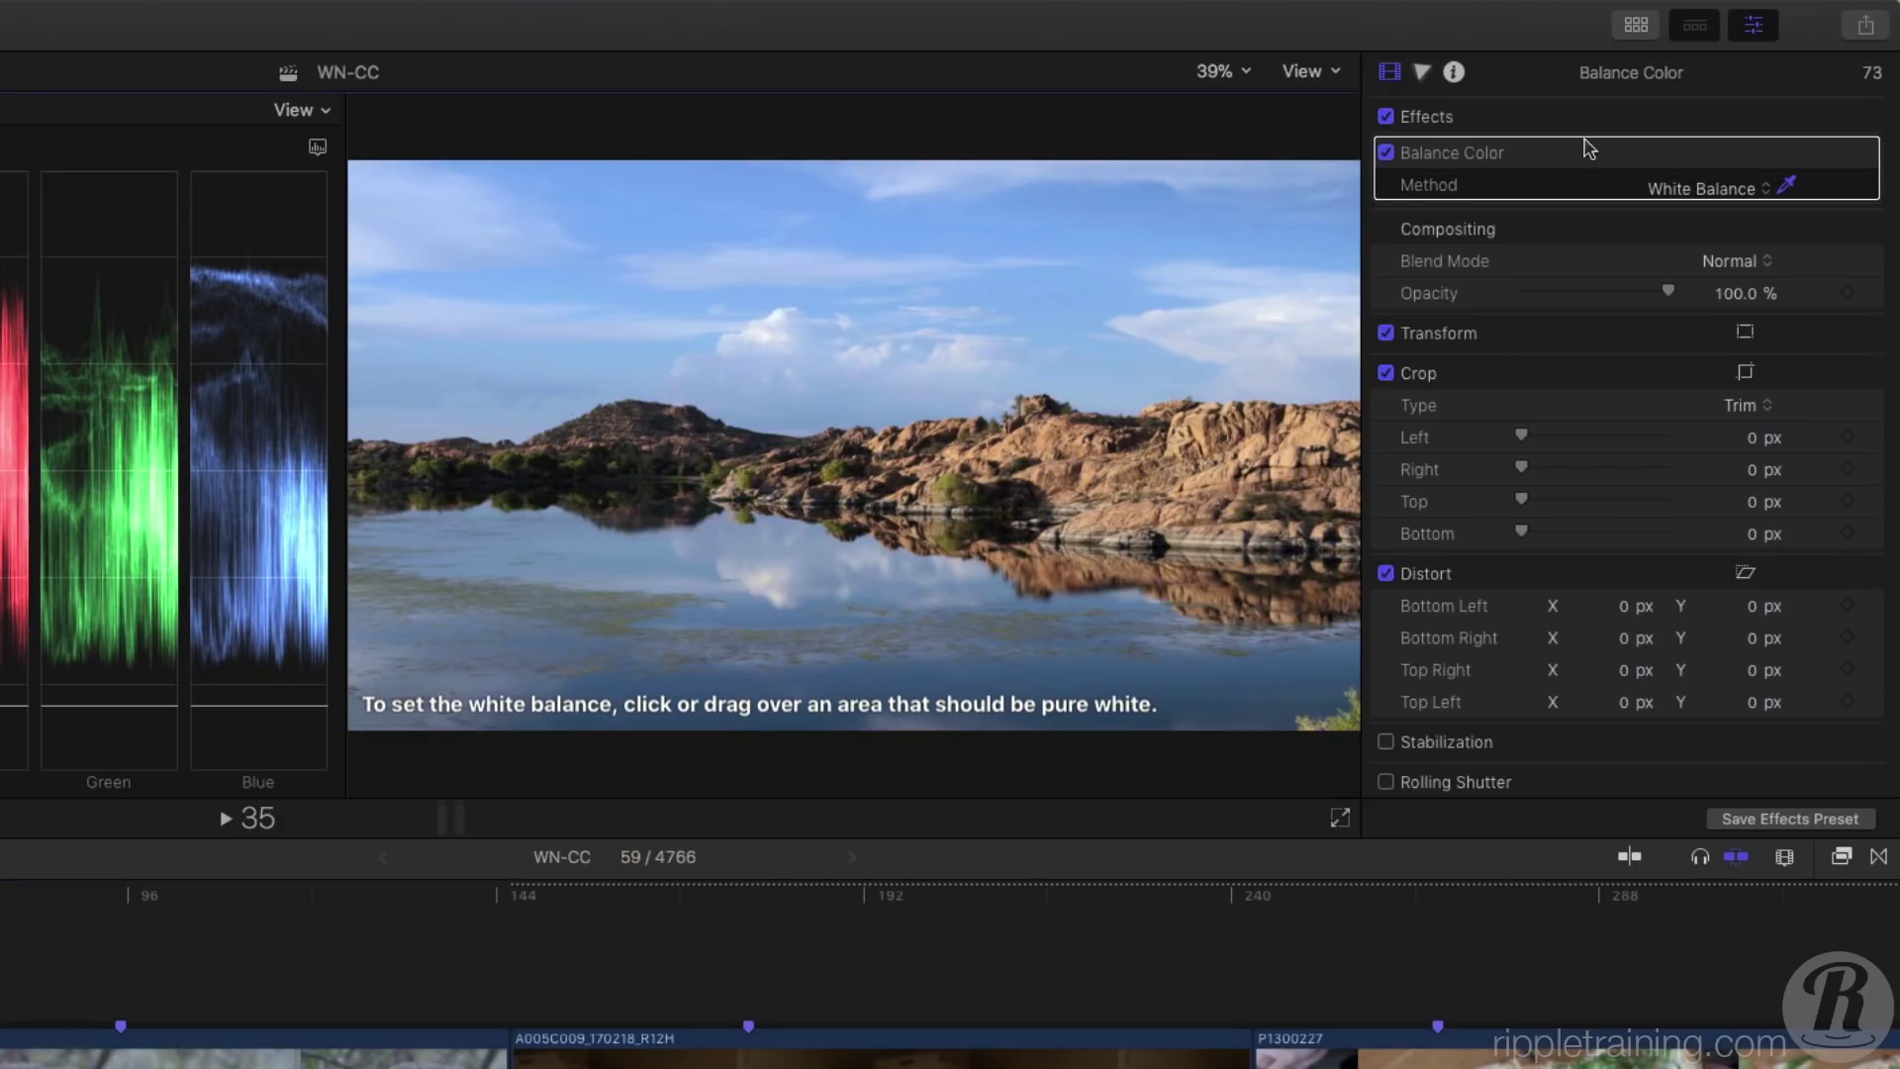
click(1679, 190)
click(1684, 162)
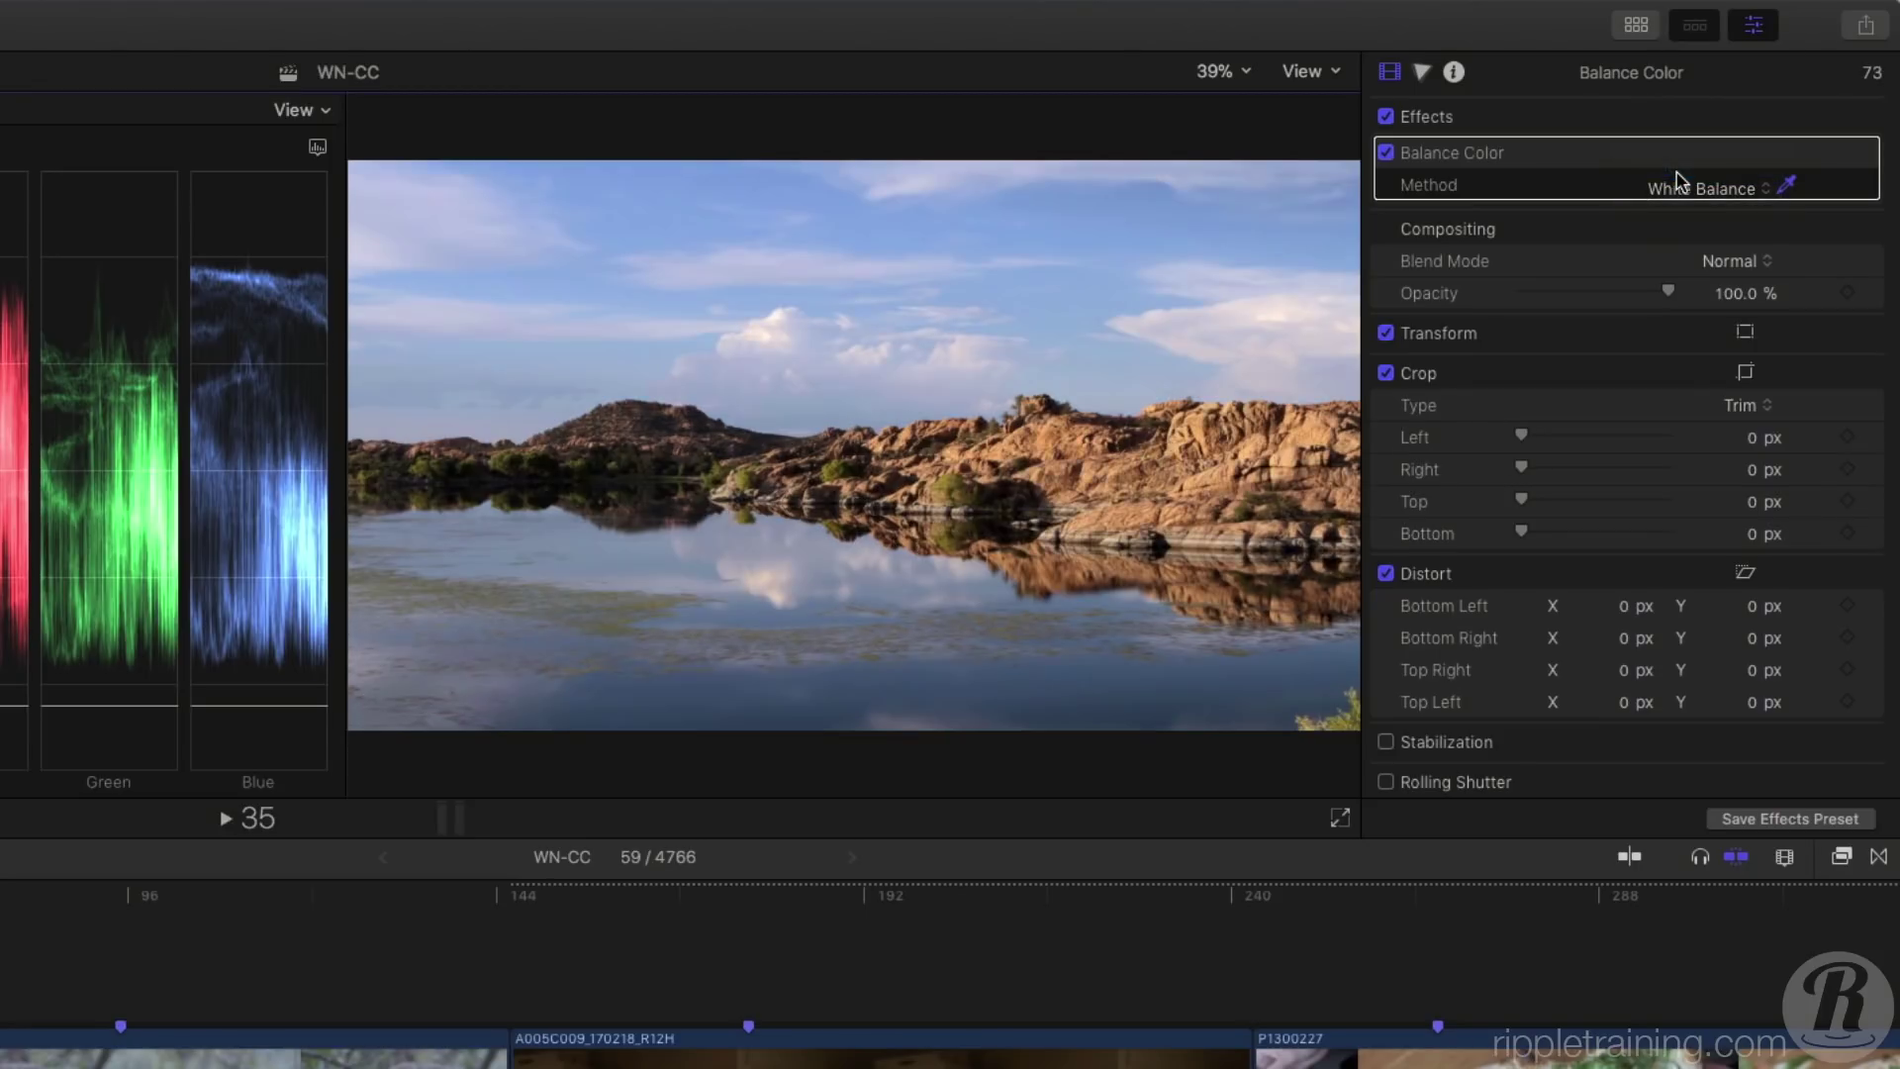
click(1679, 190)
click(1687, 209)
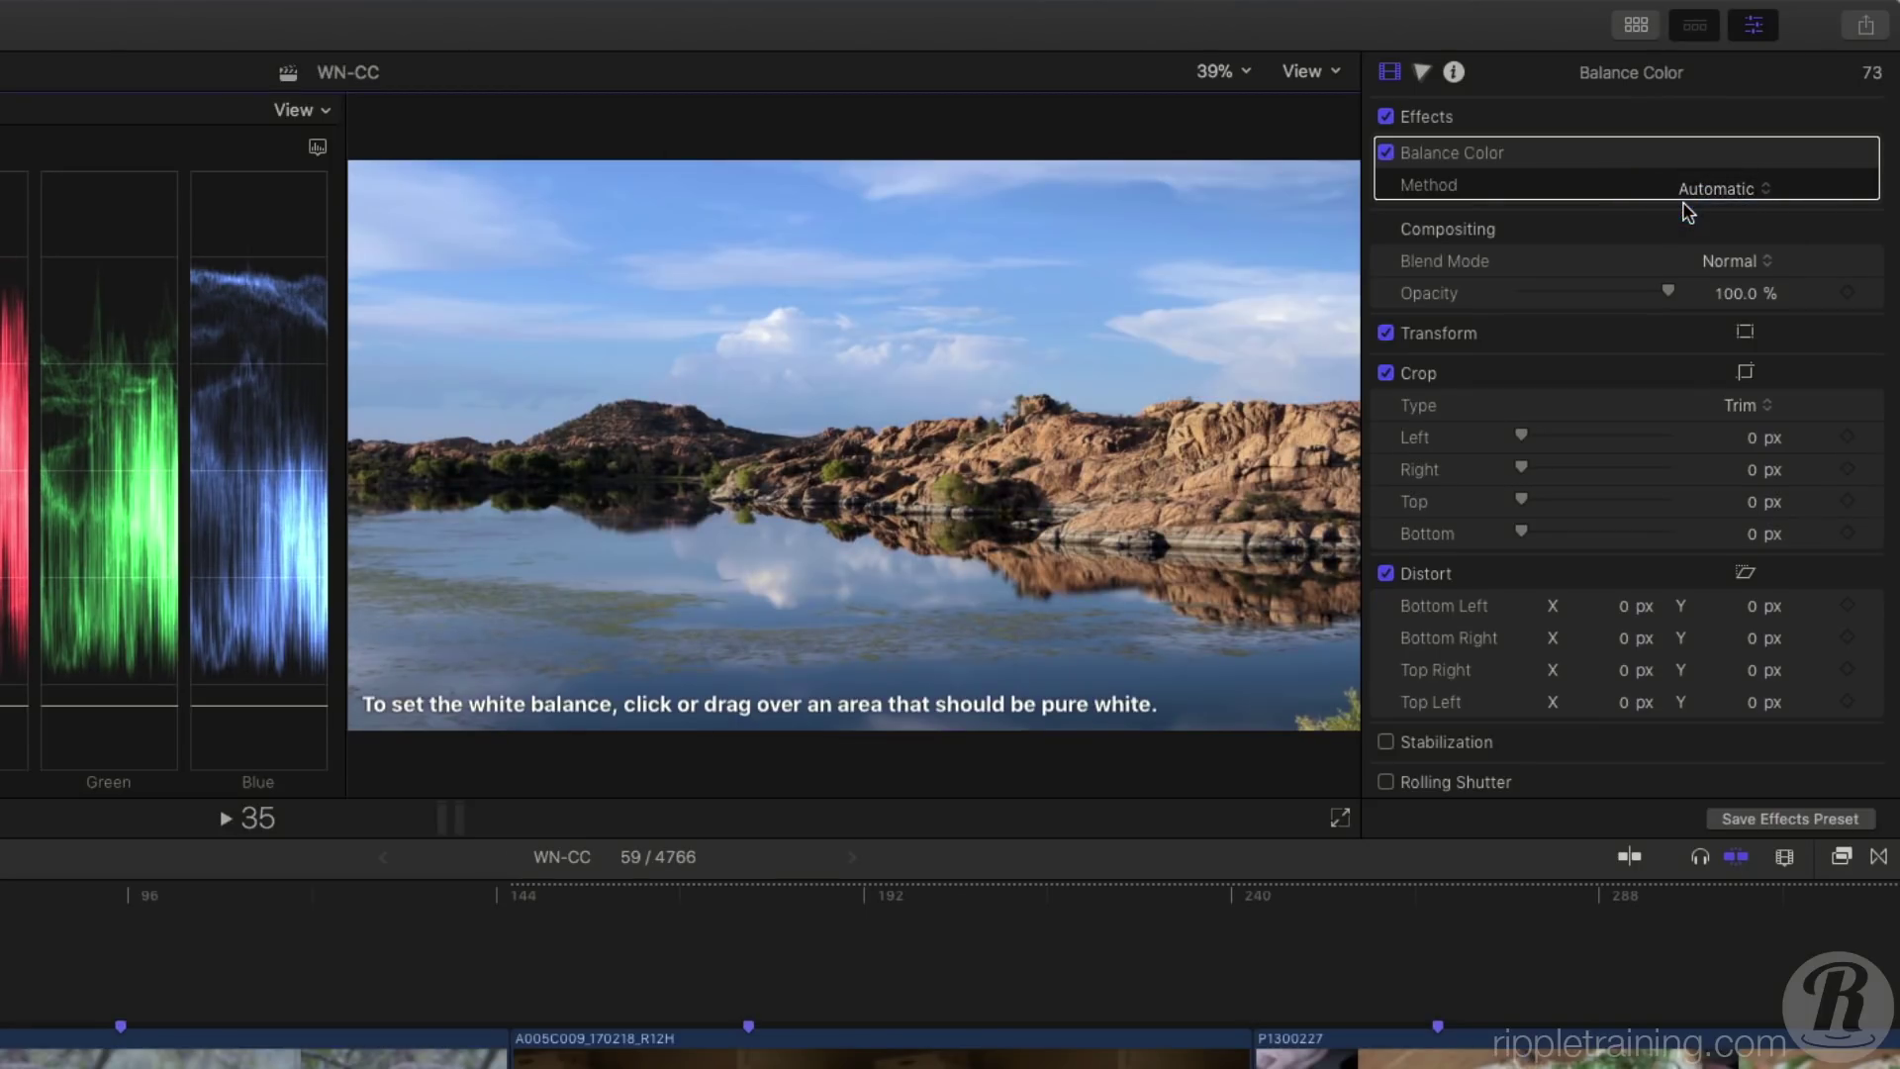
- Toggle the Balance Color correction off and on to compare the result
click(1386, 153)
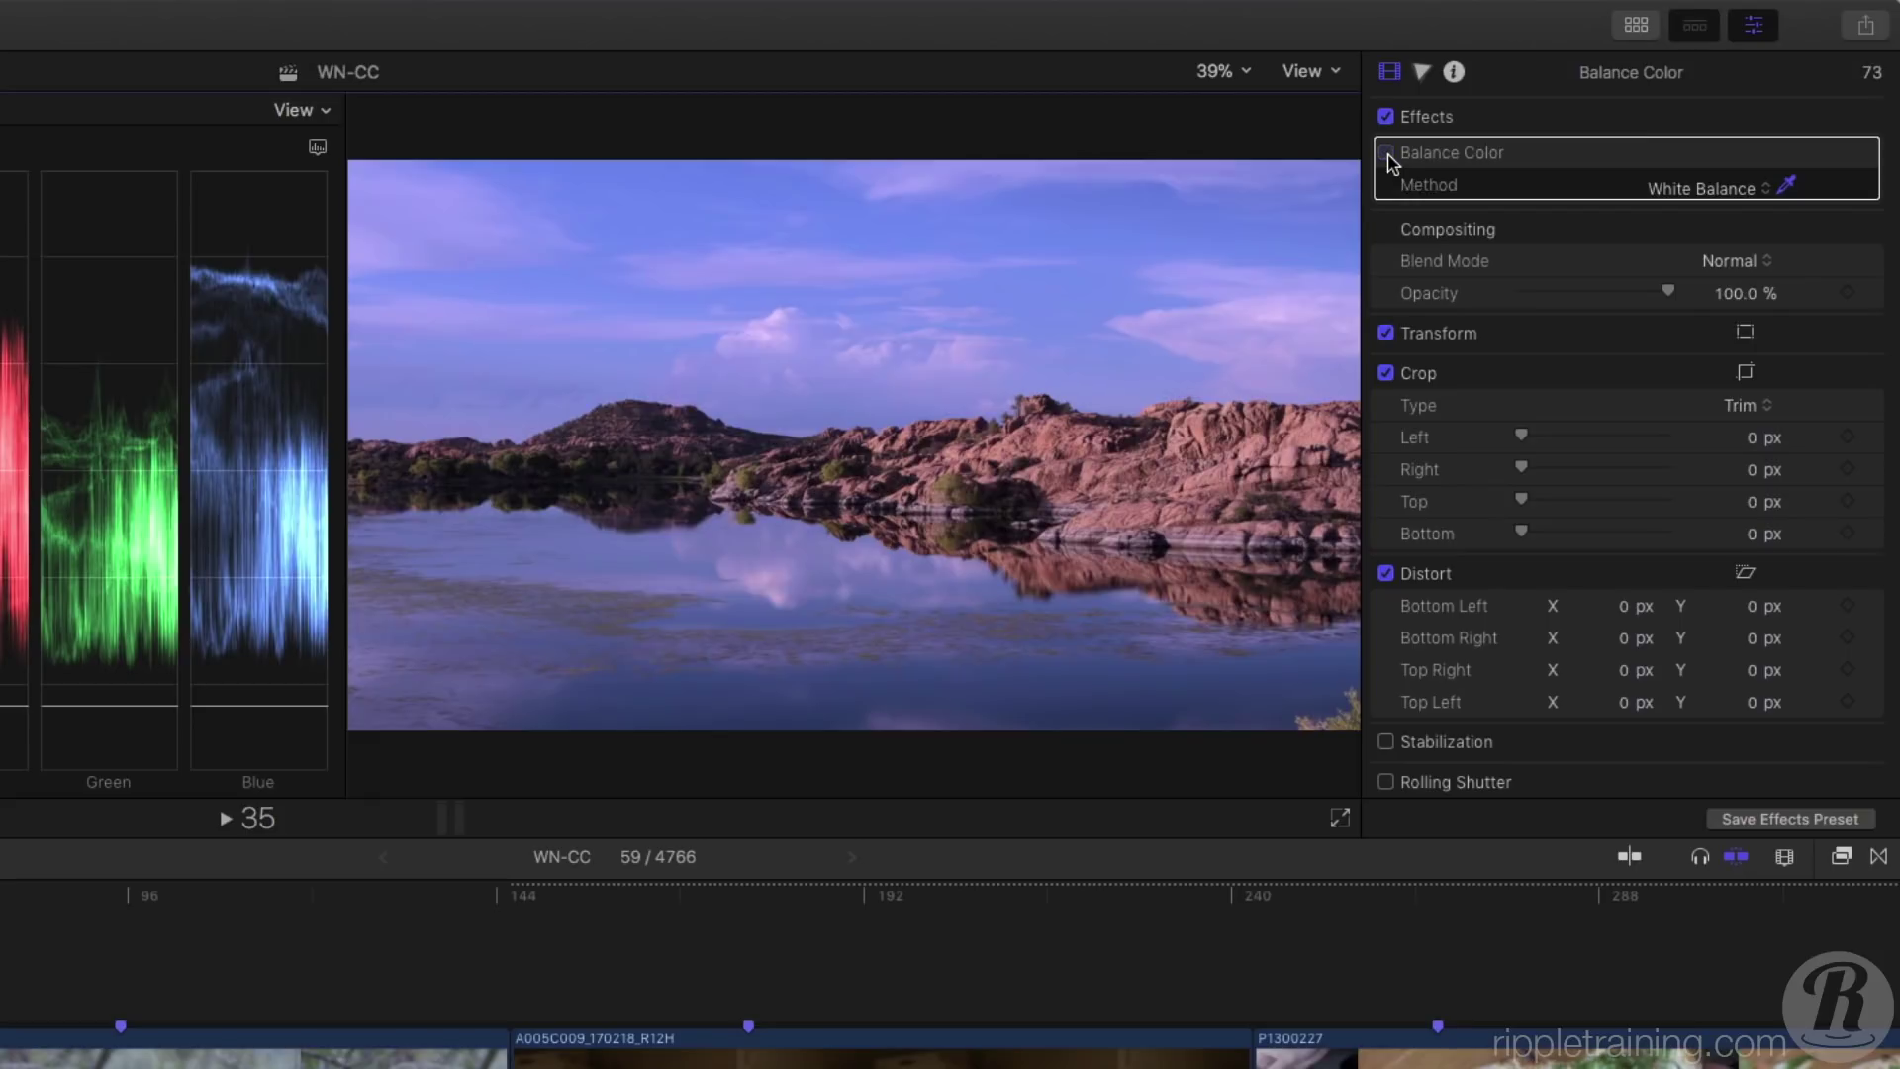
click(1387, 154)
click(1387, 155)
click(1387, 155)
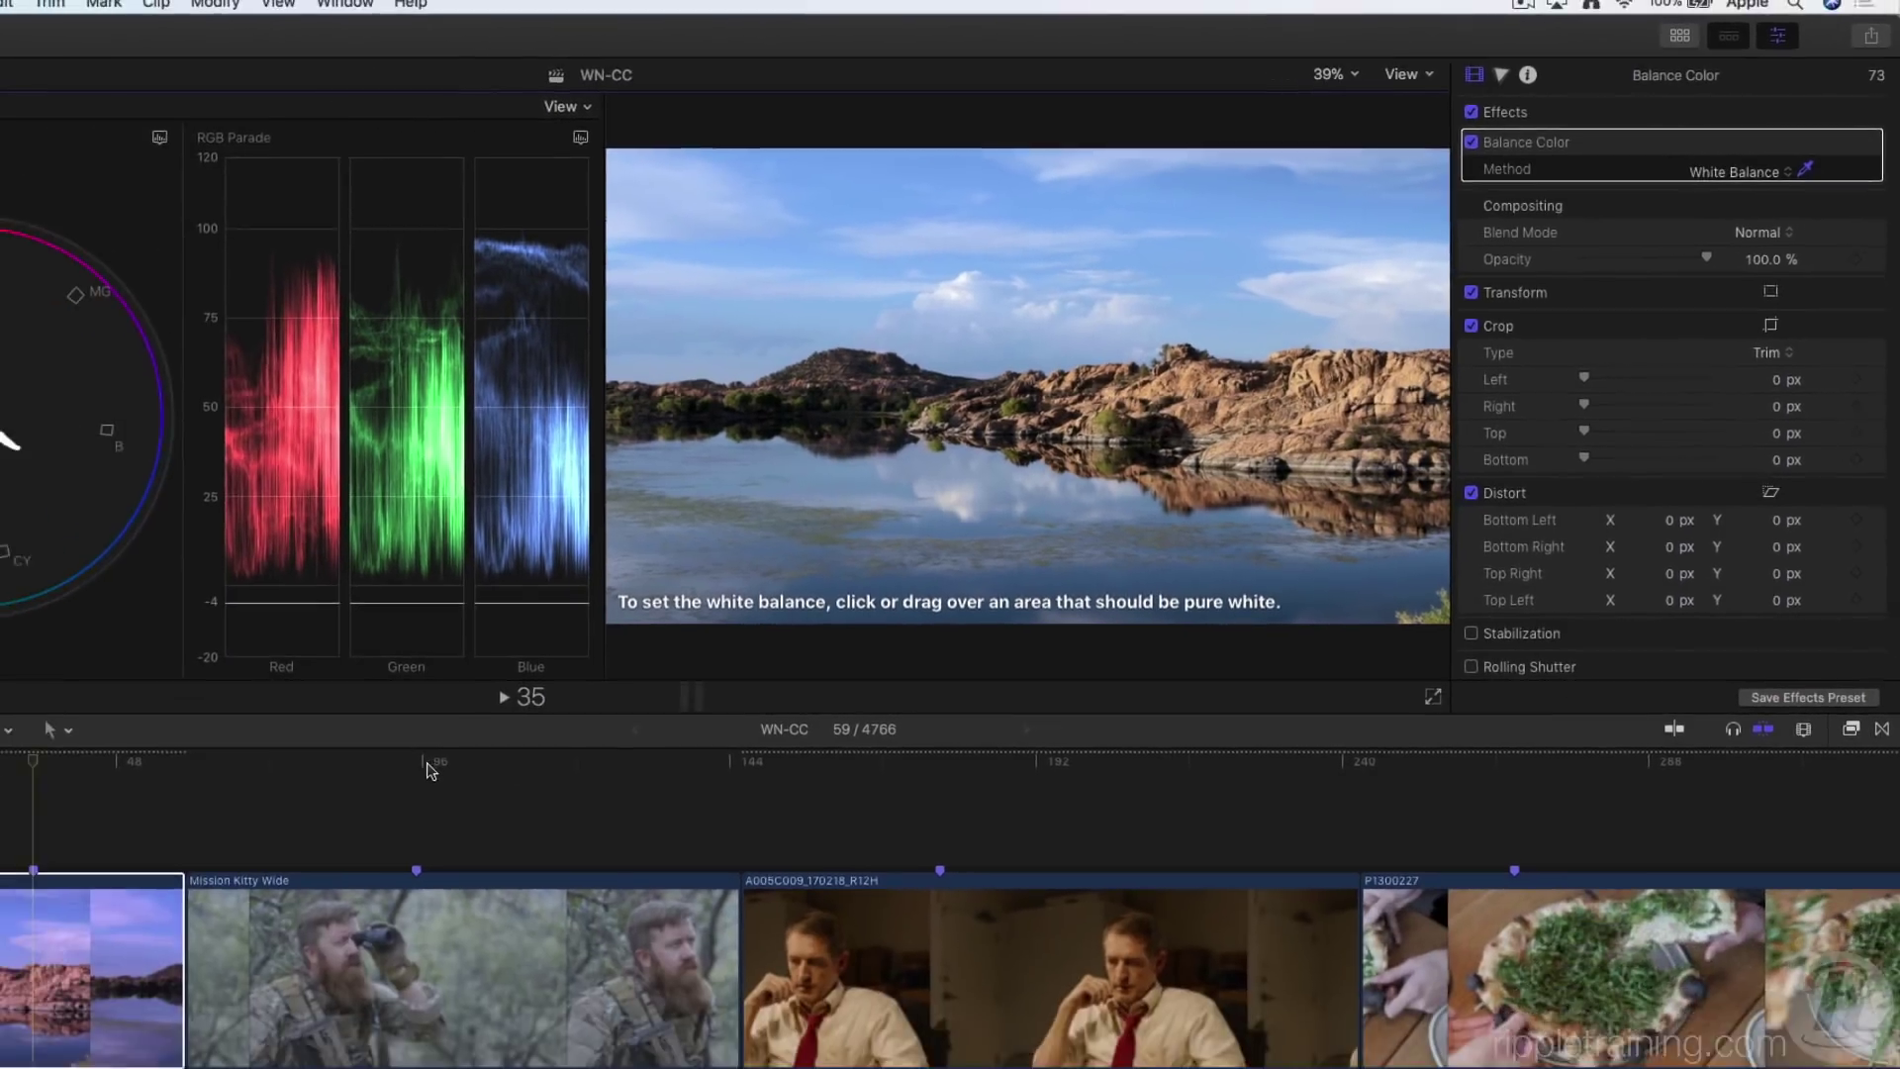
- Select the Mission Kitty Wide clip and add Color Wheels 1 in the Color inspector
click(132, 901)
click(591, 724)
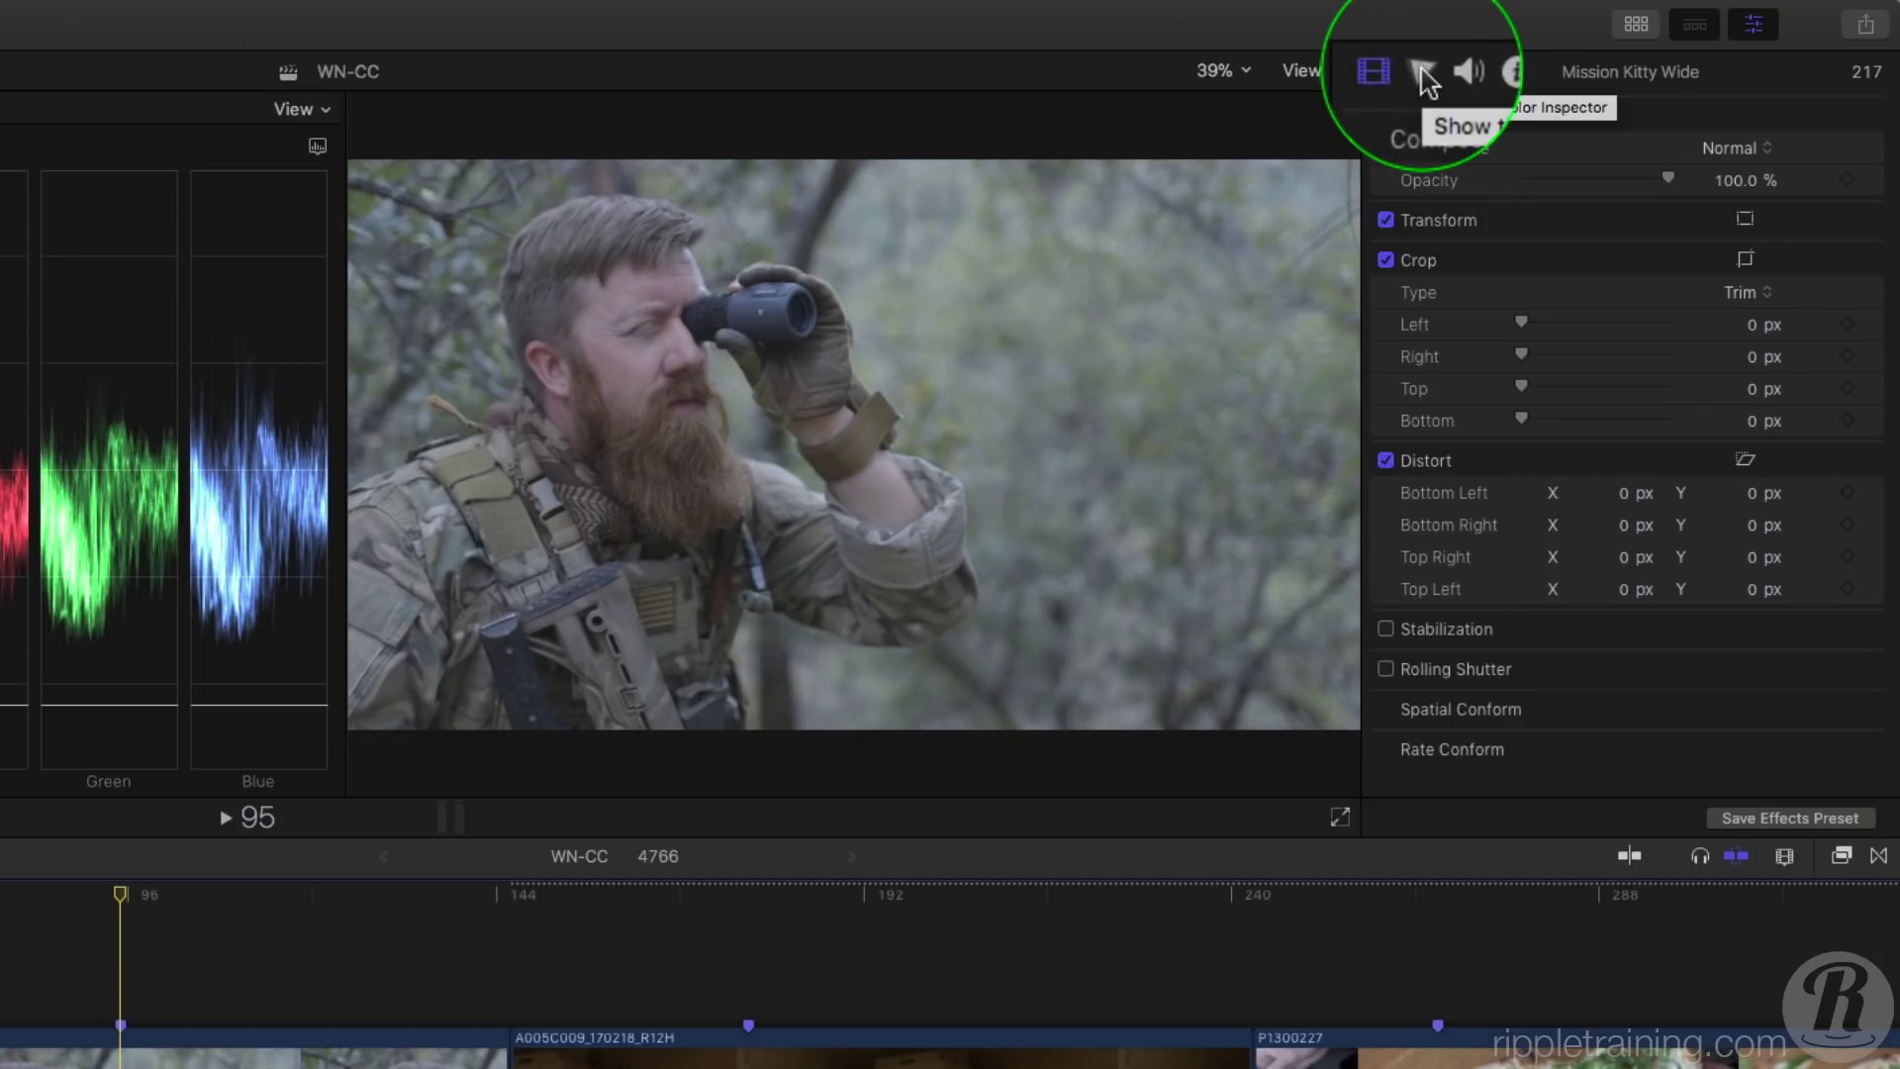
click(1422, 74)
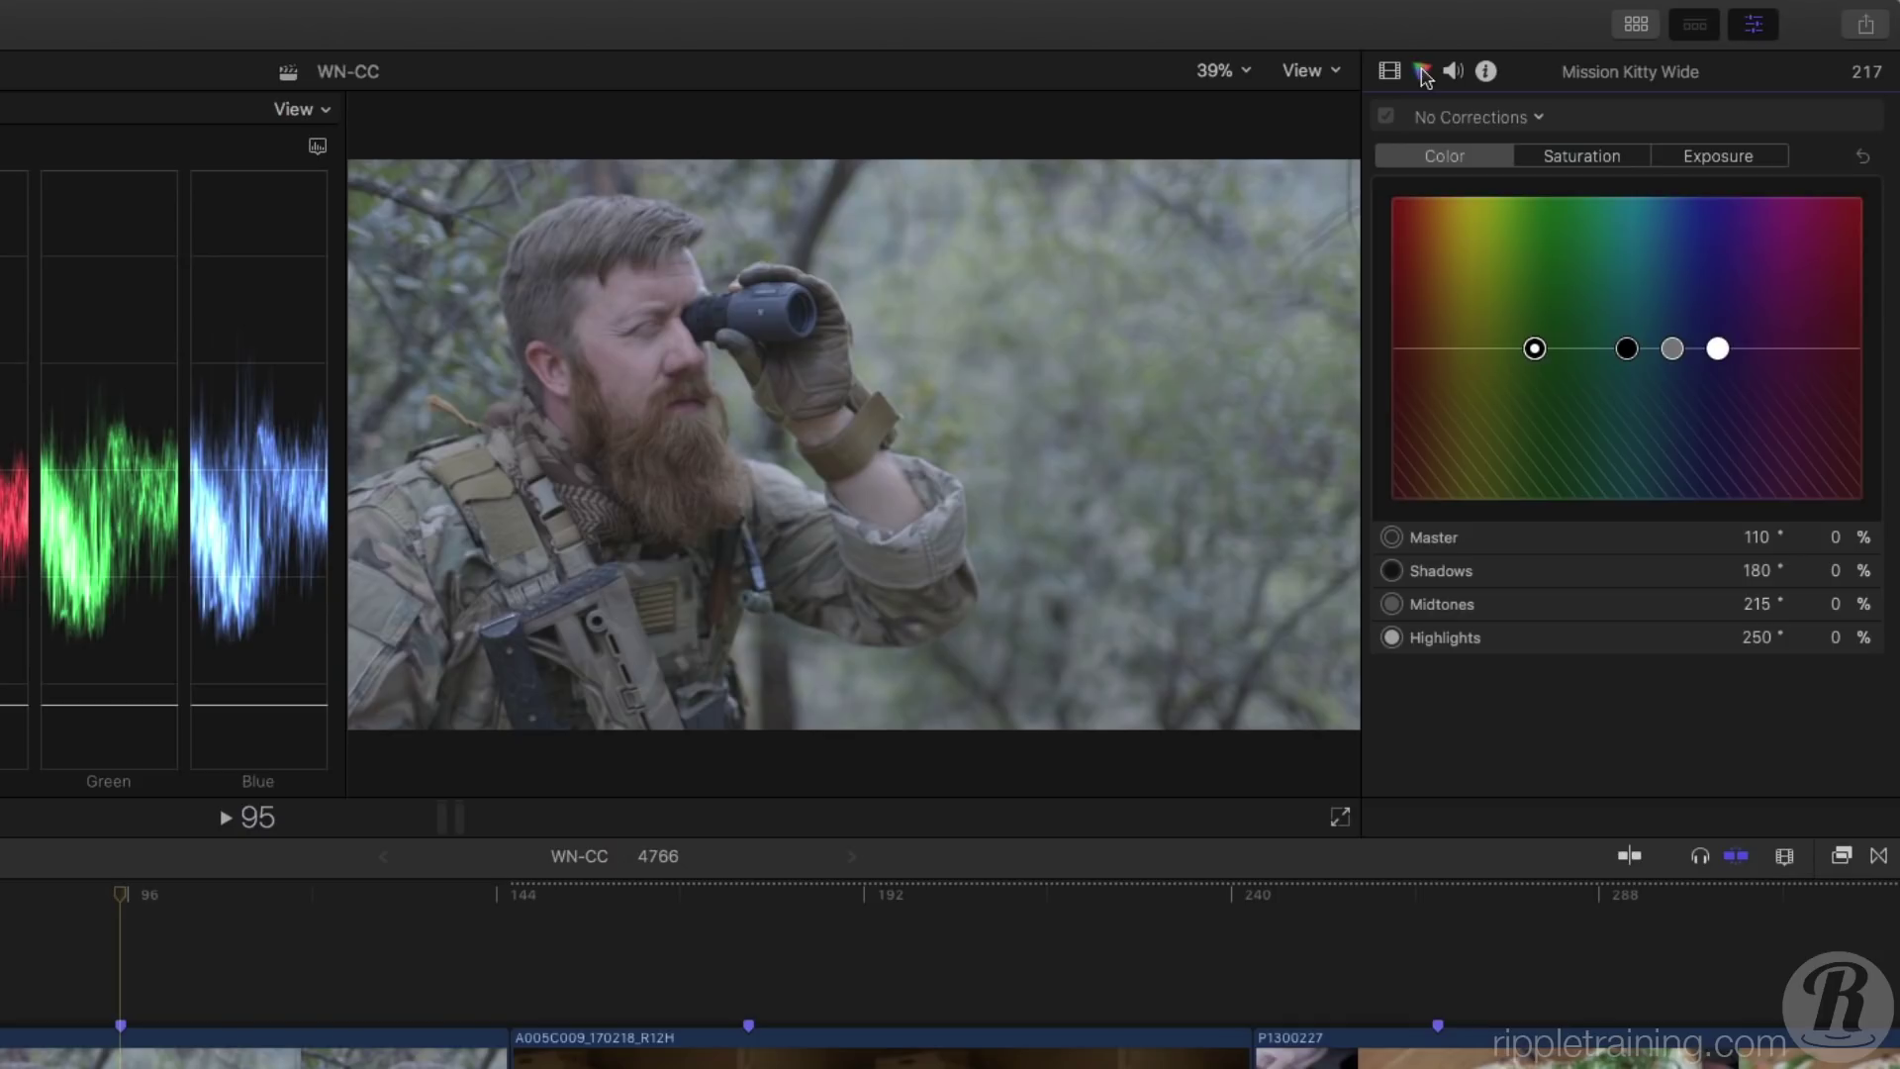
click(1519, 120)
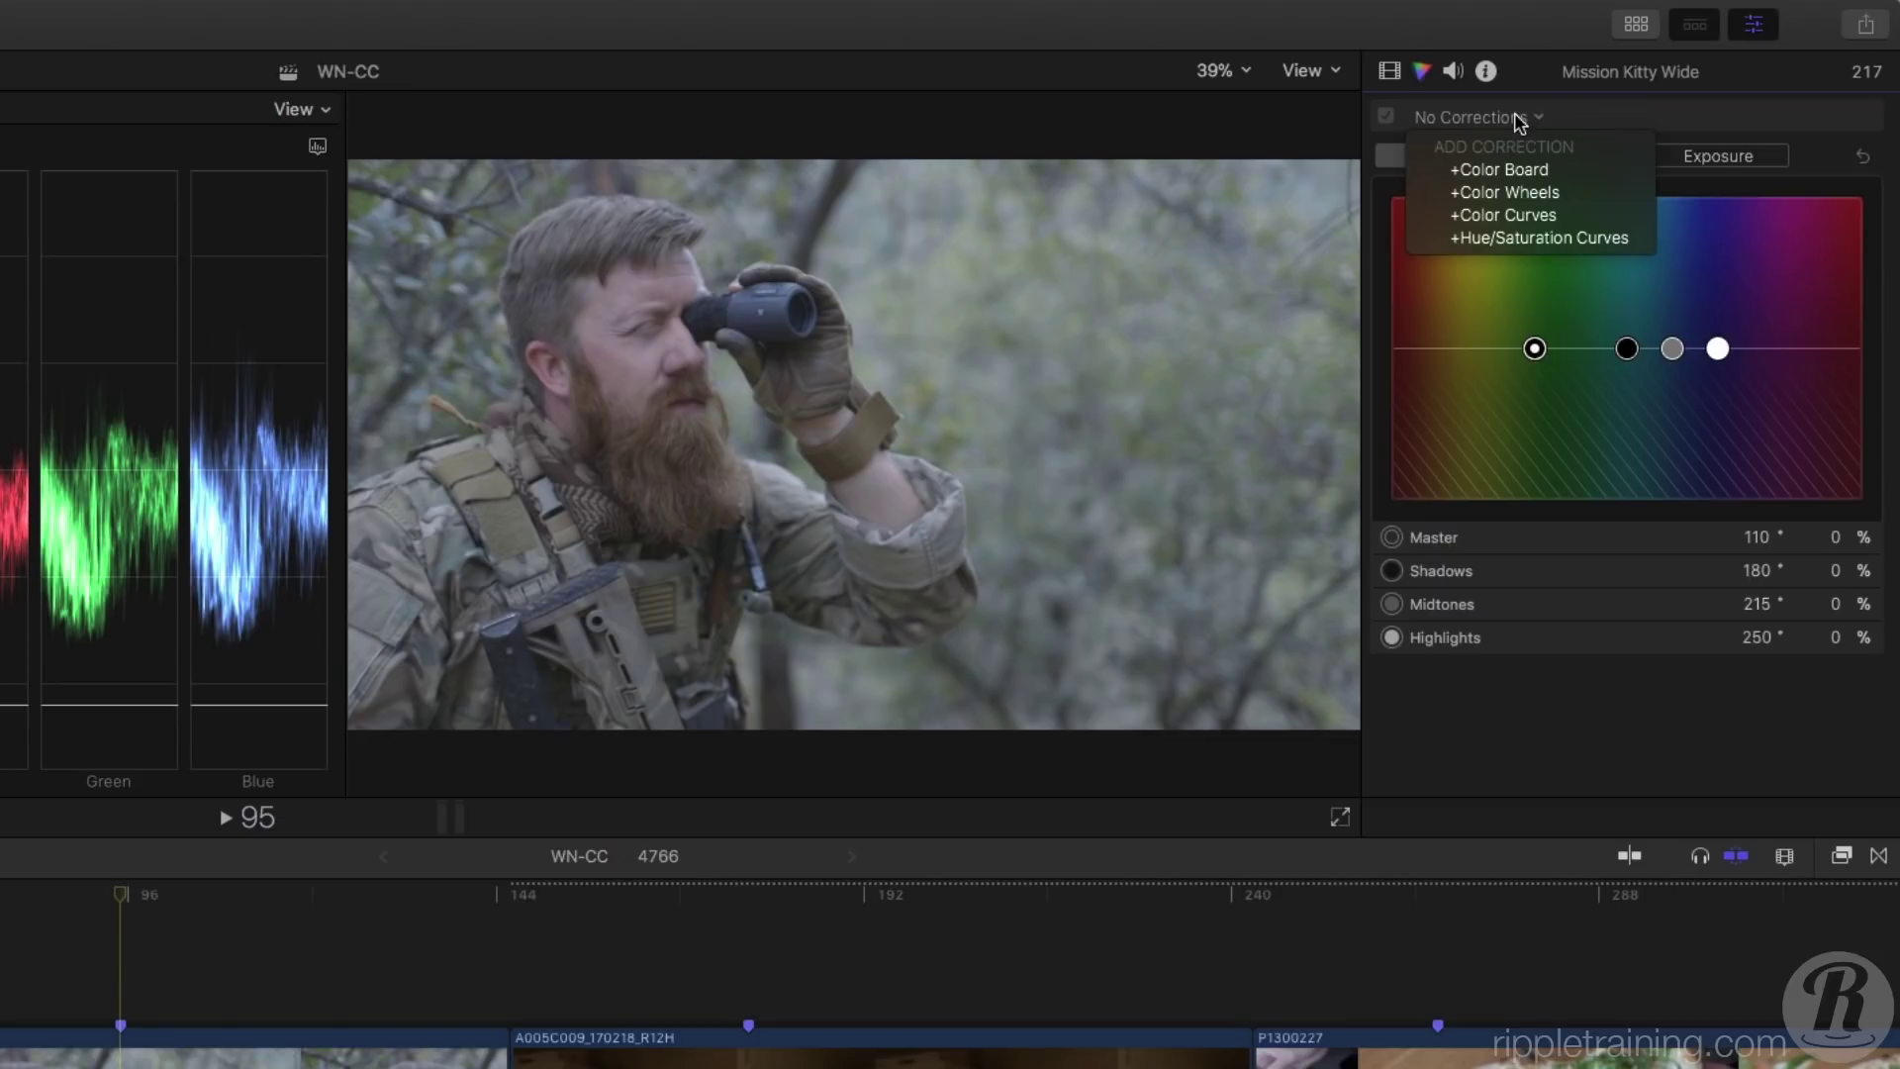
click(1588, 198)
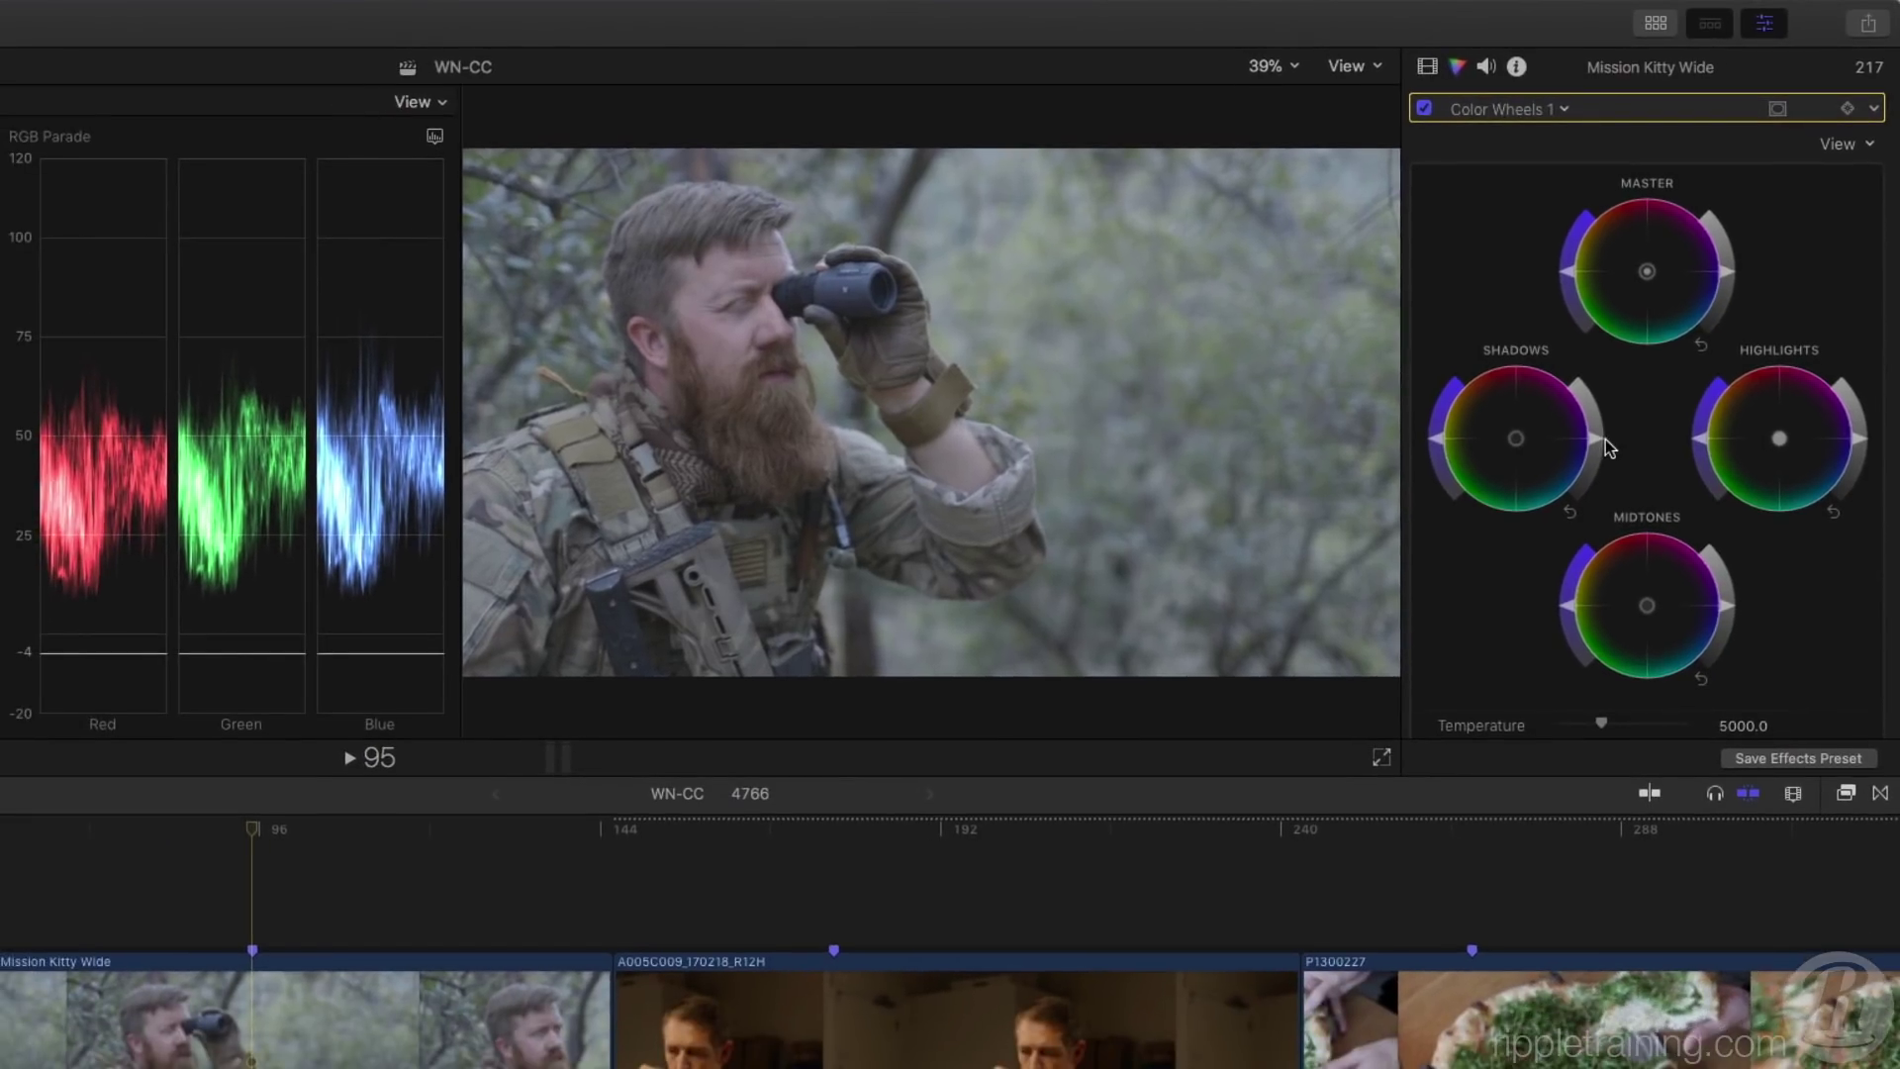
- Darken the shadows, brighten the highlights, raise master saturation and warm the Master puck slightly
drag(1597, 441, 1593, 465)
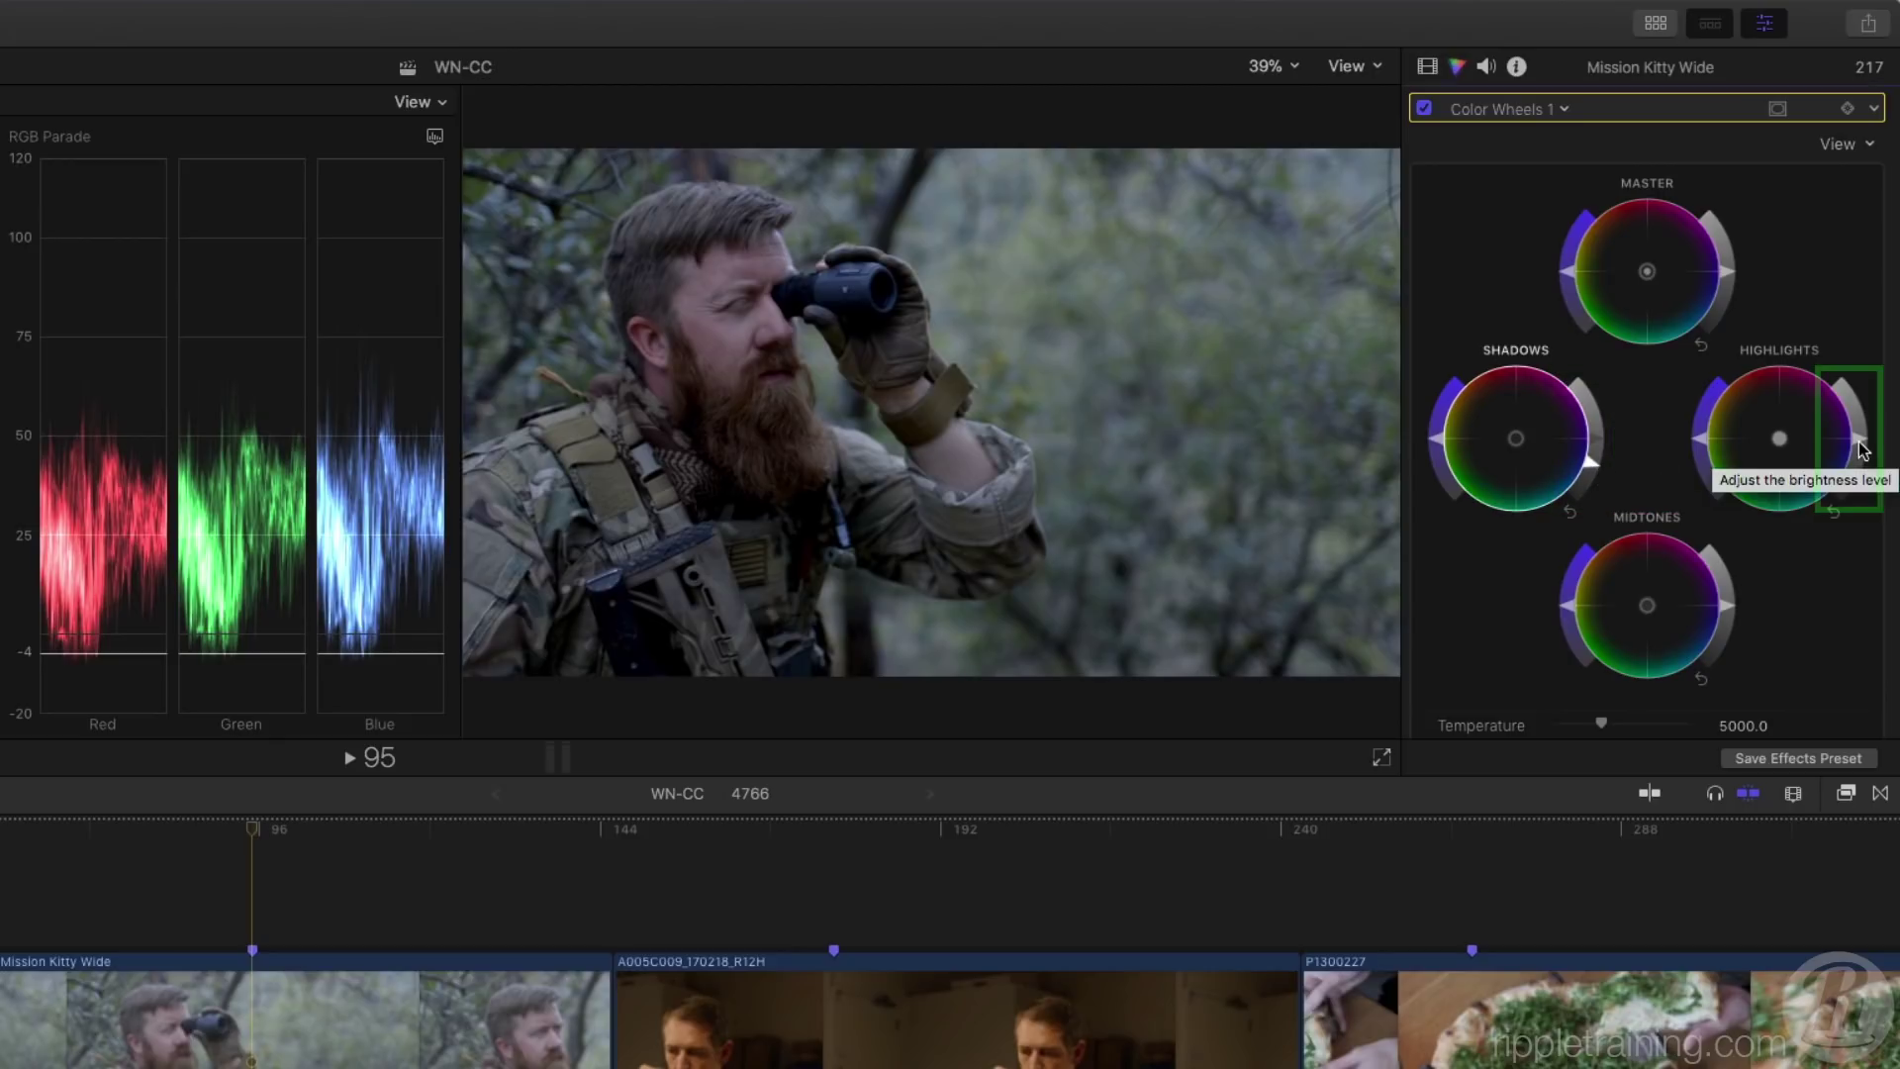
drag(1860, 445, 1833, 389)
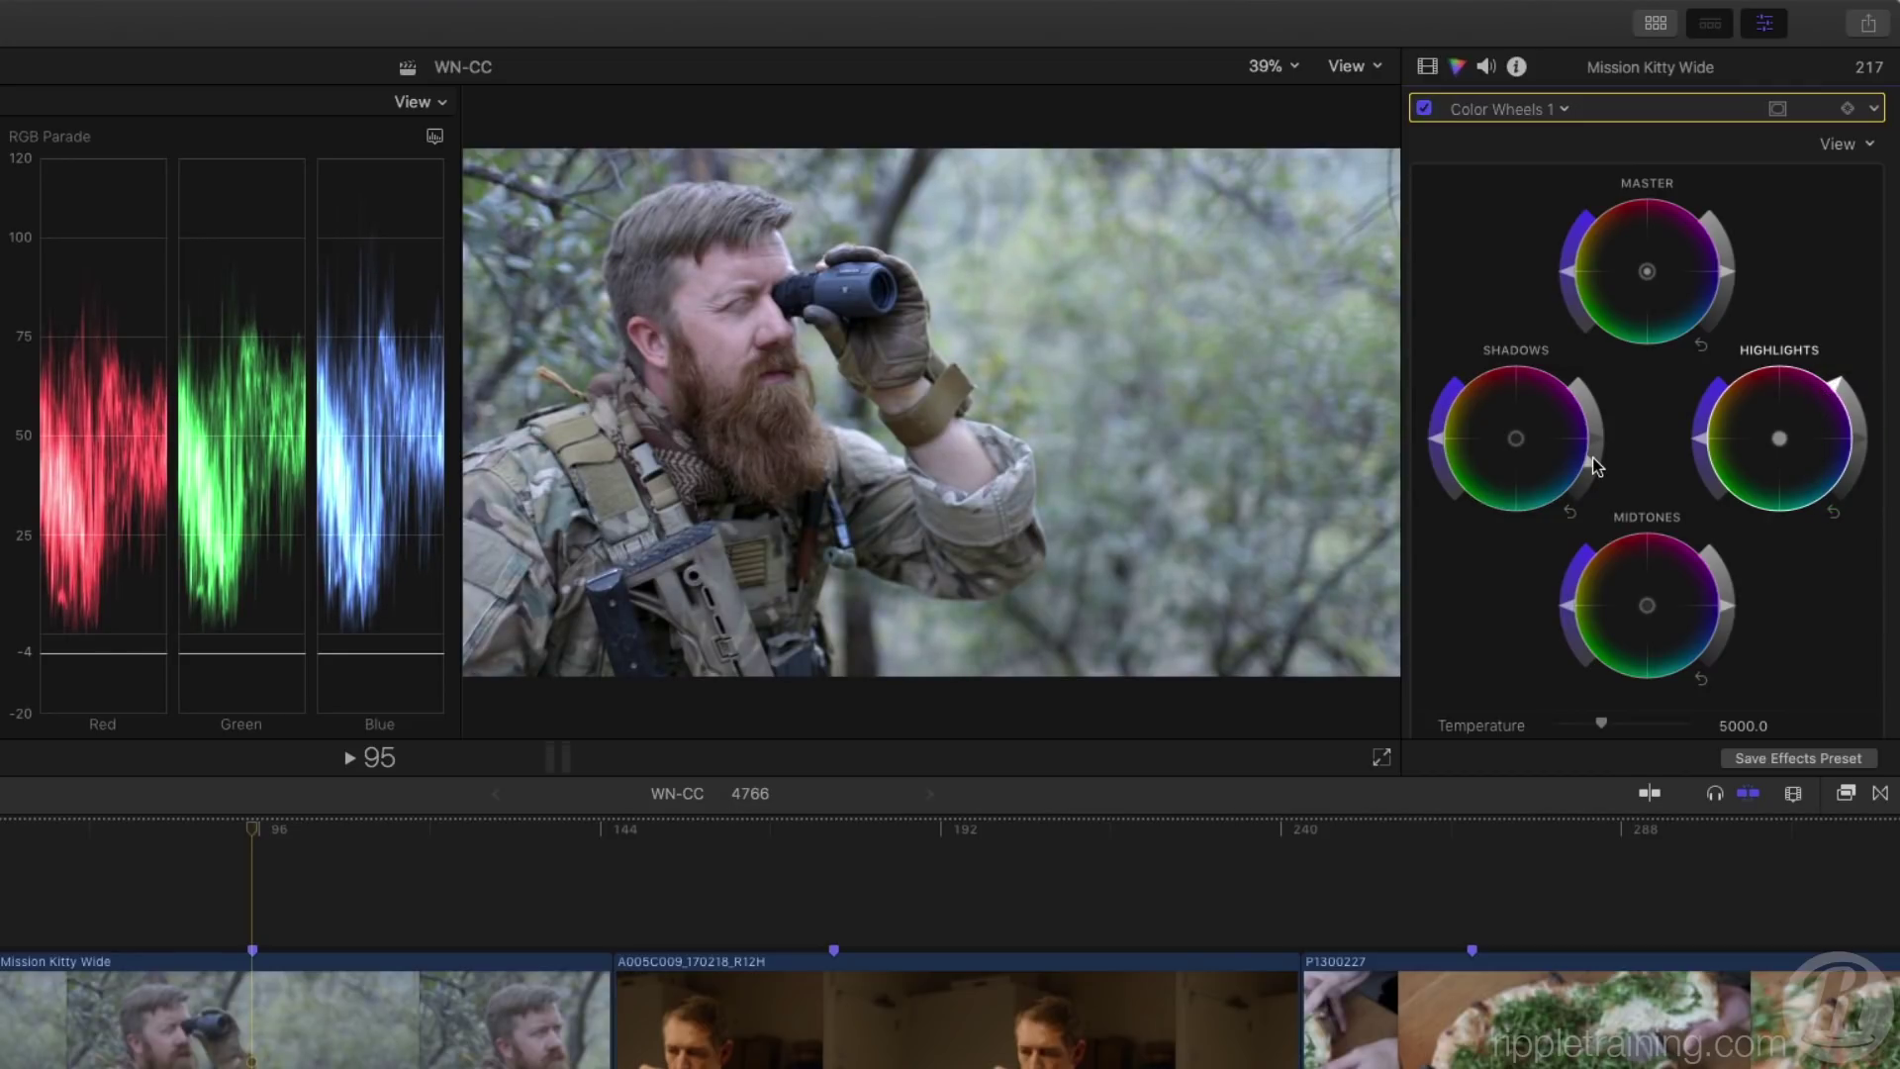
drag(1596, 465, 1597, 470)
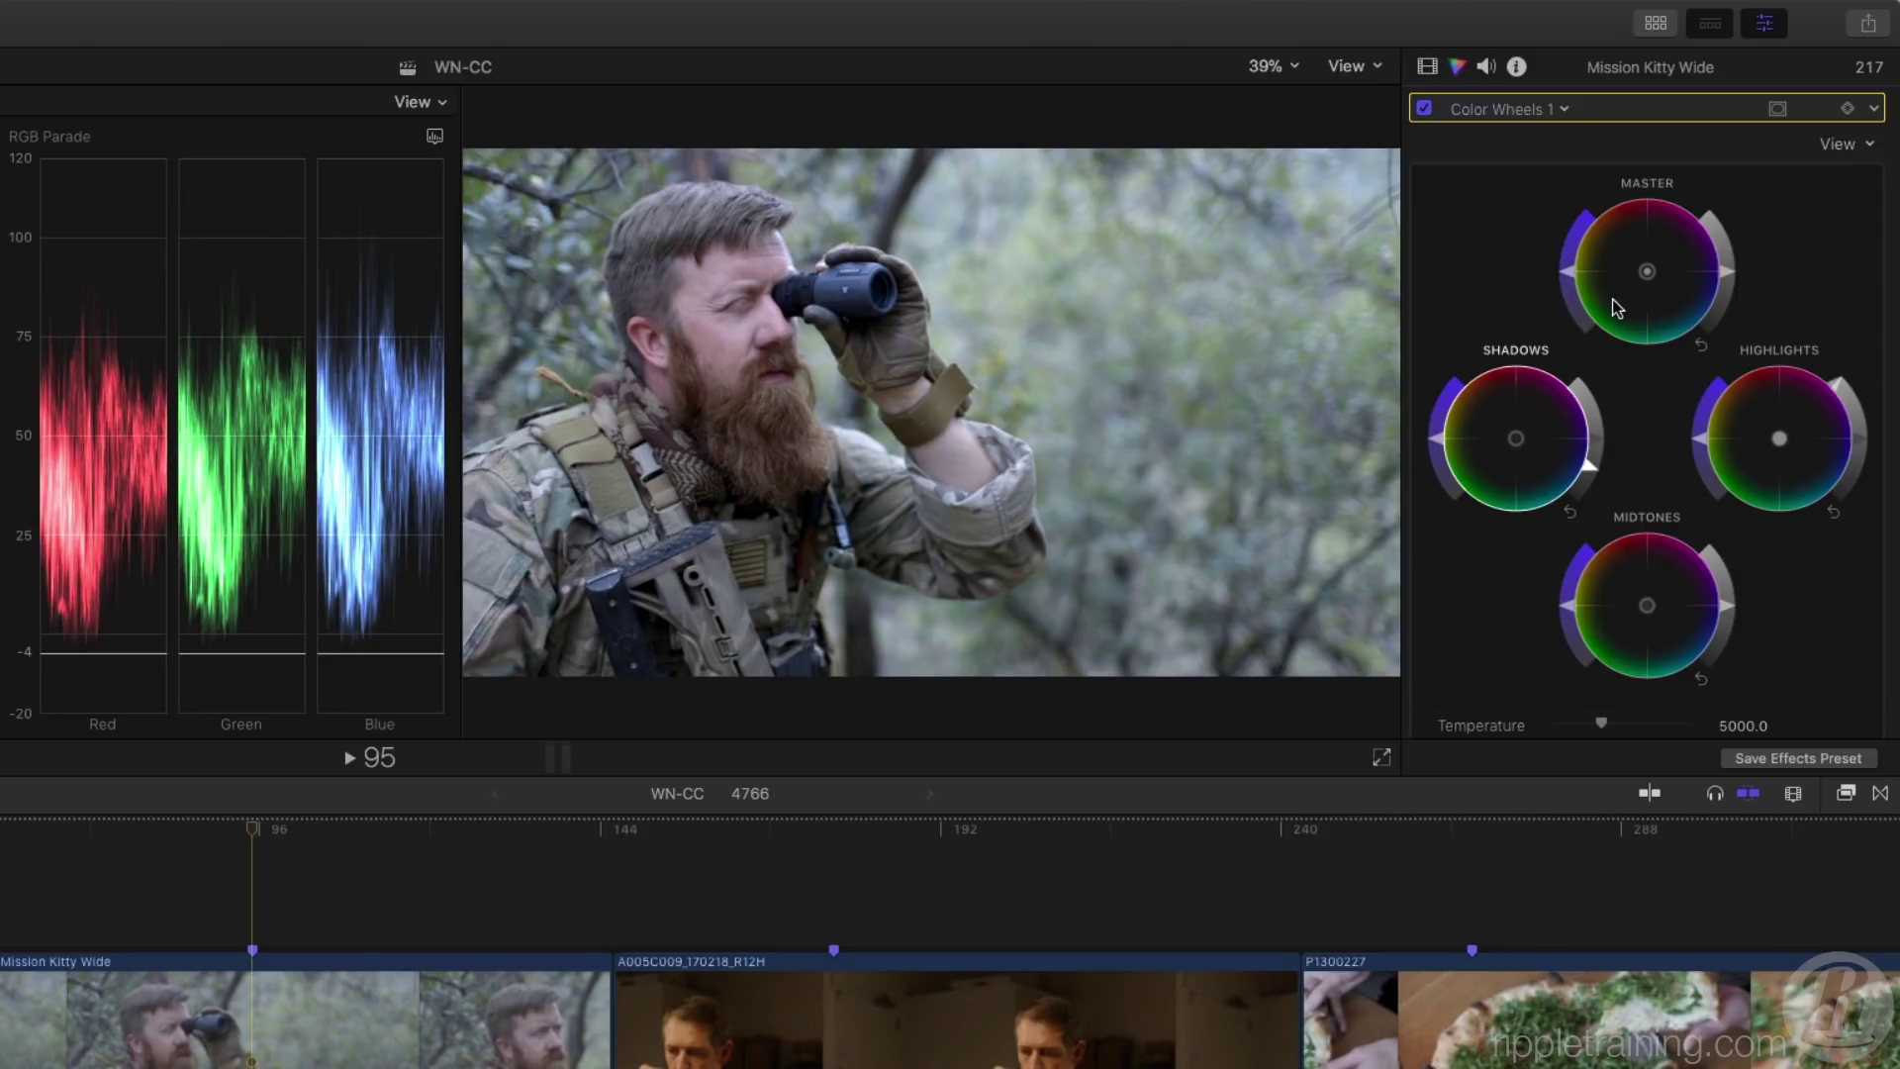
drag(1565, 269, 1566, 253)
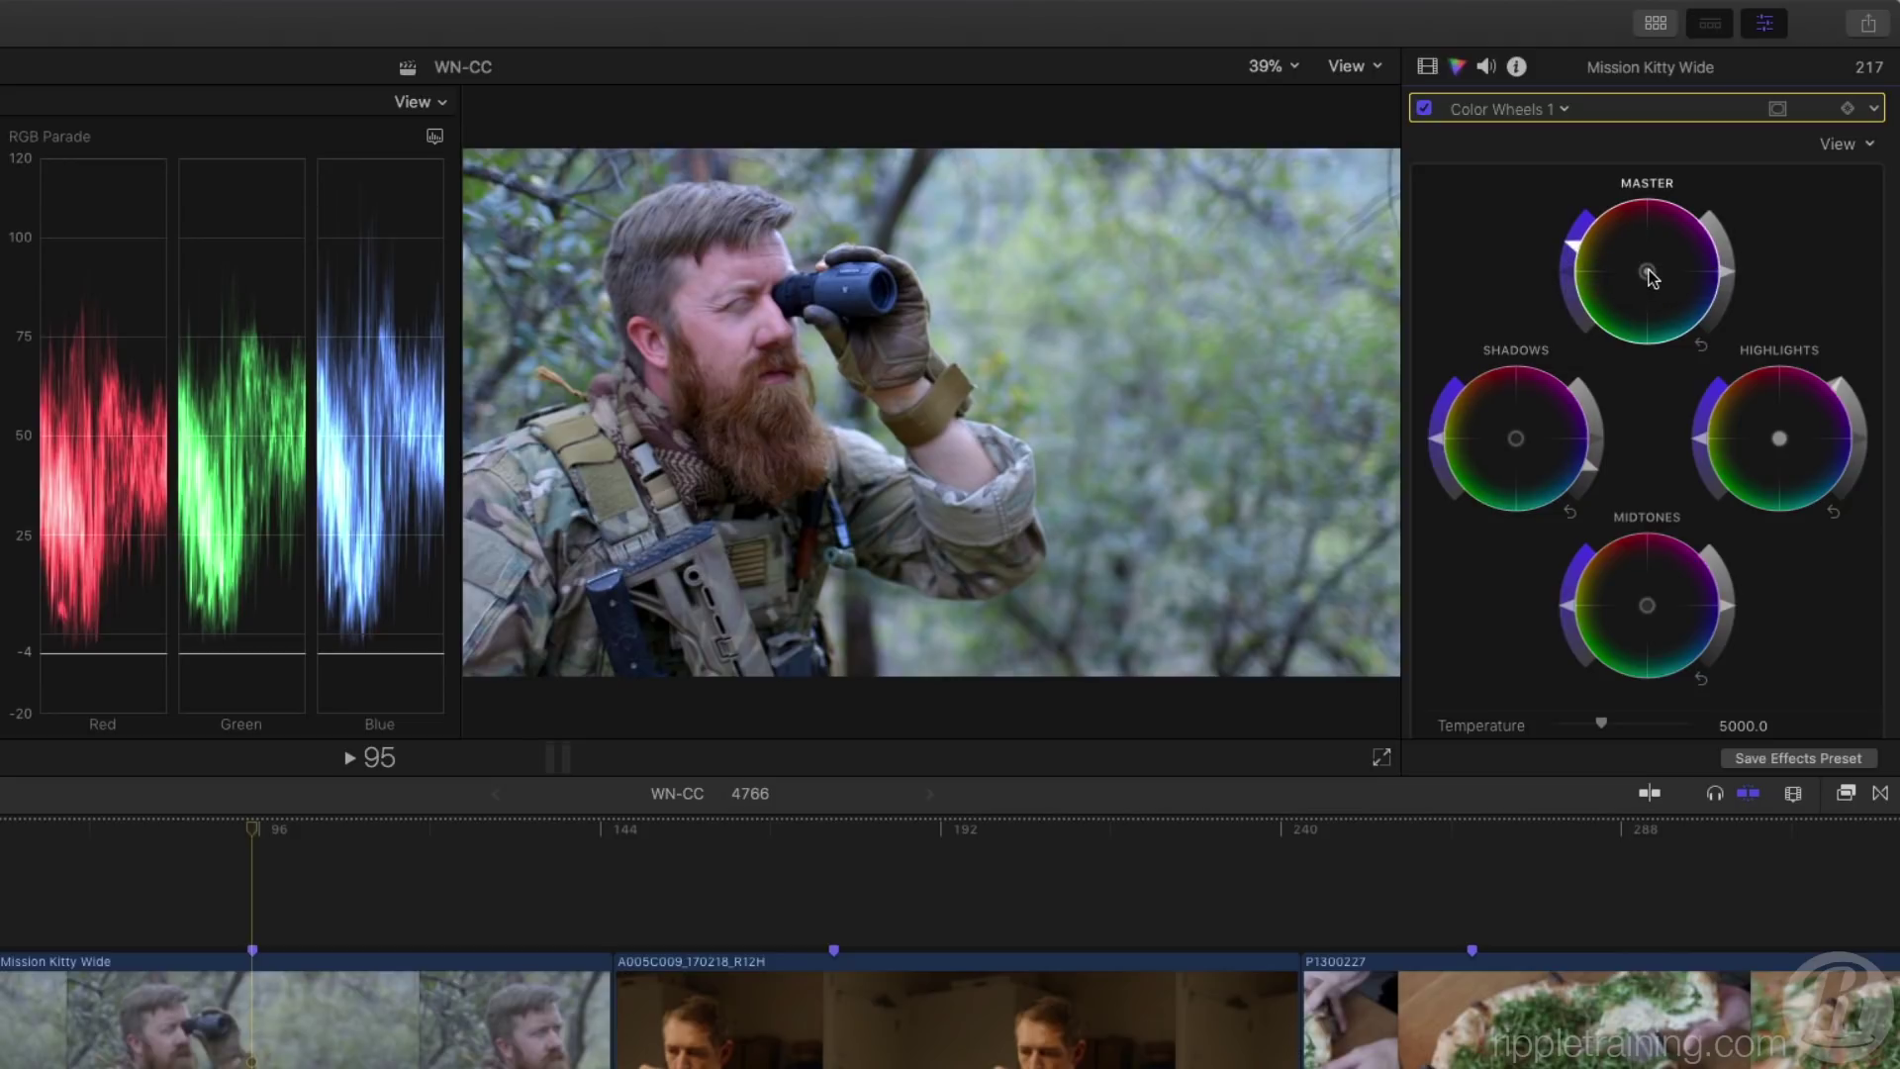
drag(1647, 273, 1627, 262)
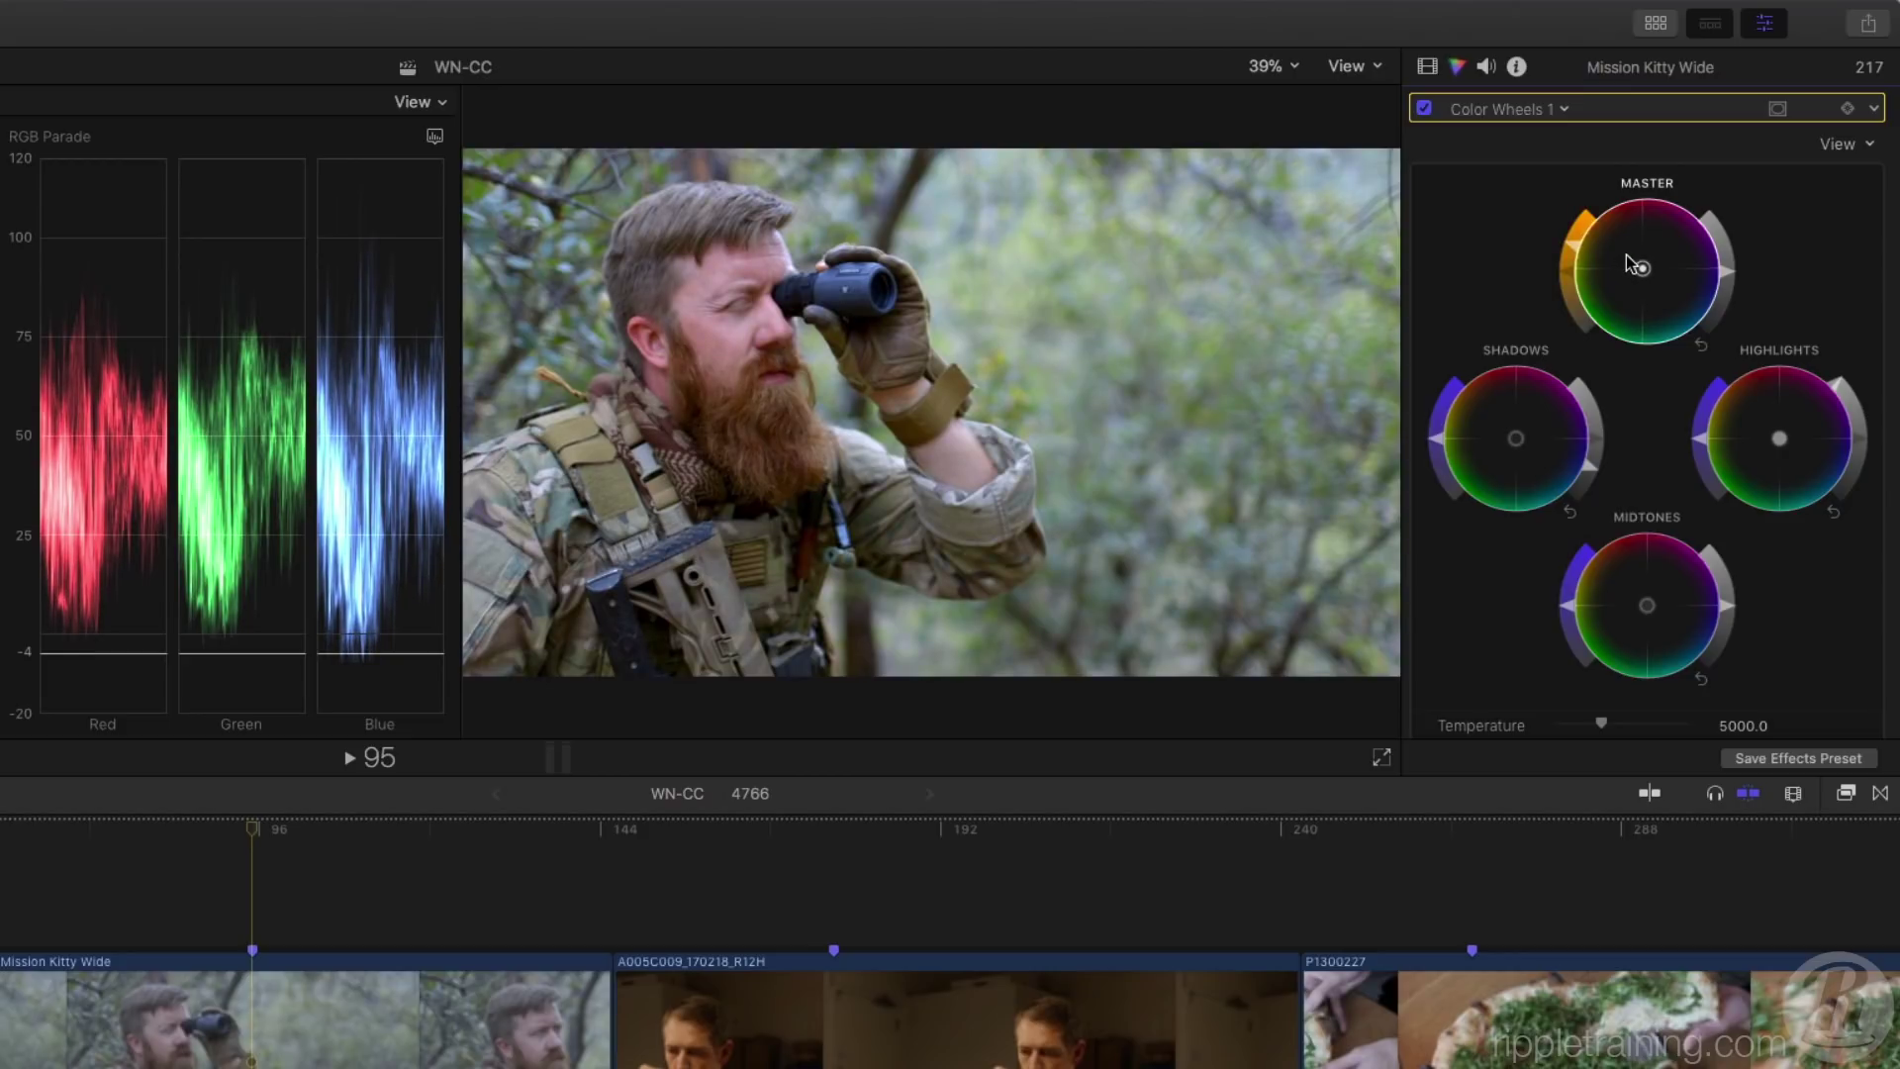
drag(1627, 263, 1627, 264)
- Toggle the Color Wheels correction off and on to compare the grade
click(1425, 108)
click(1425, 108)
click(1425, 108)
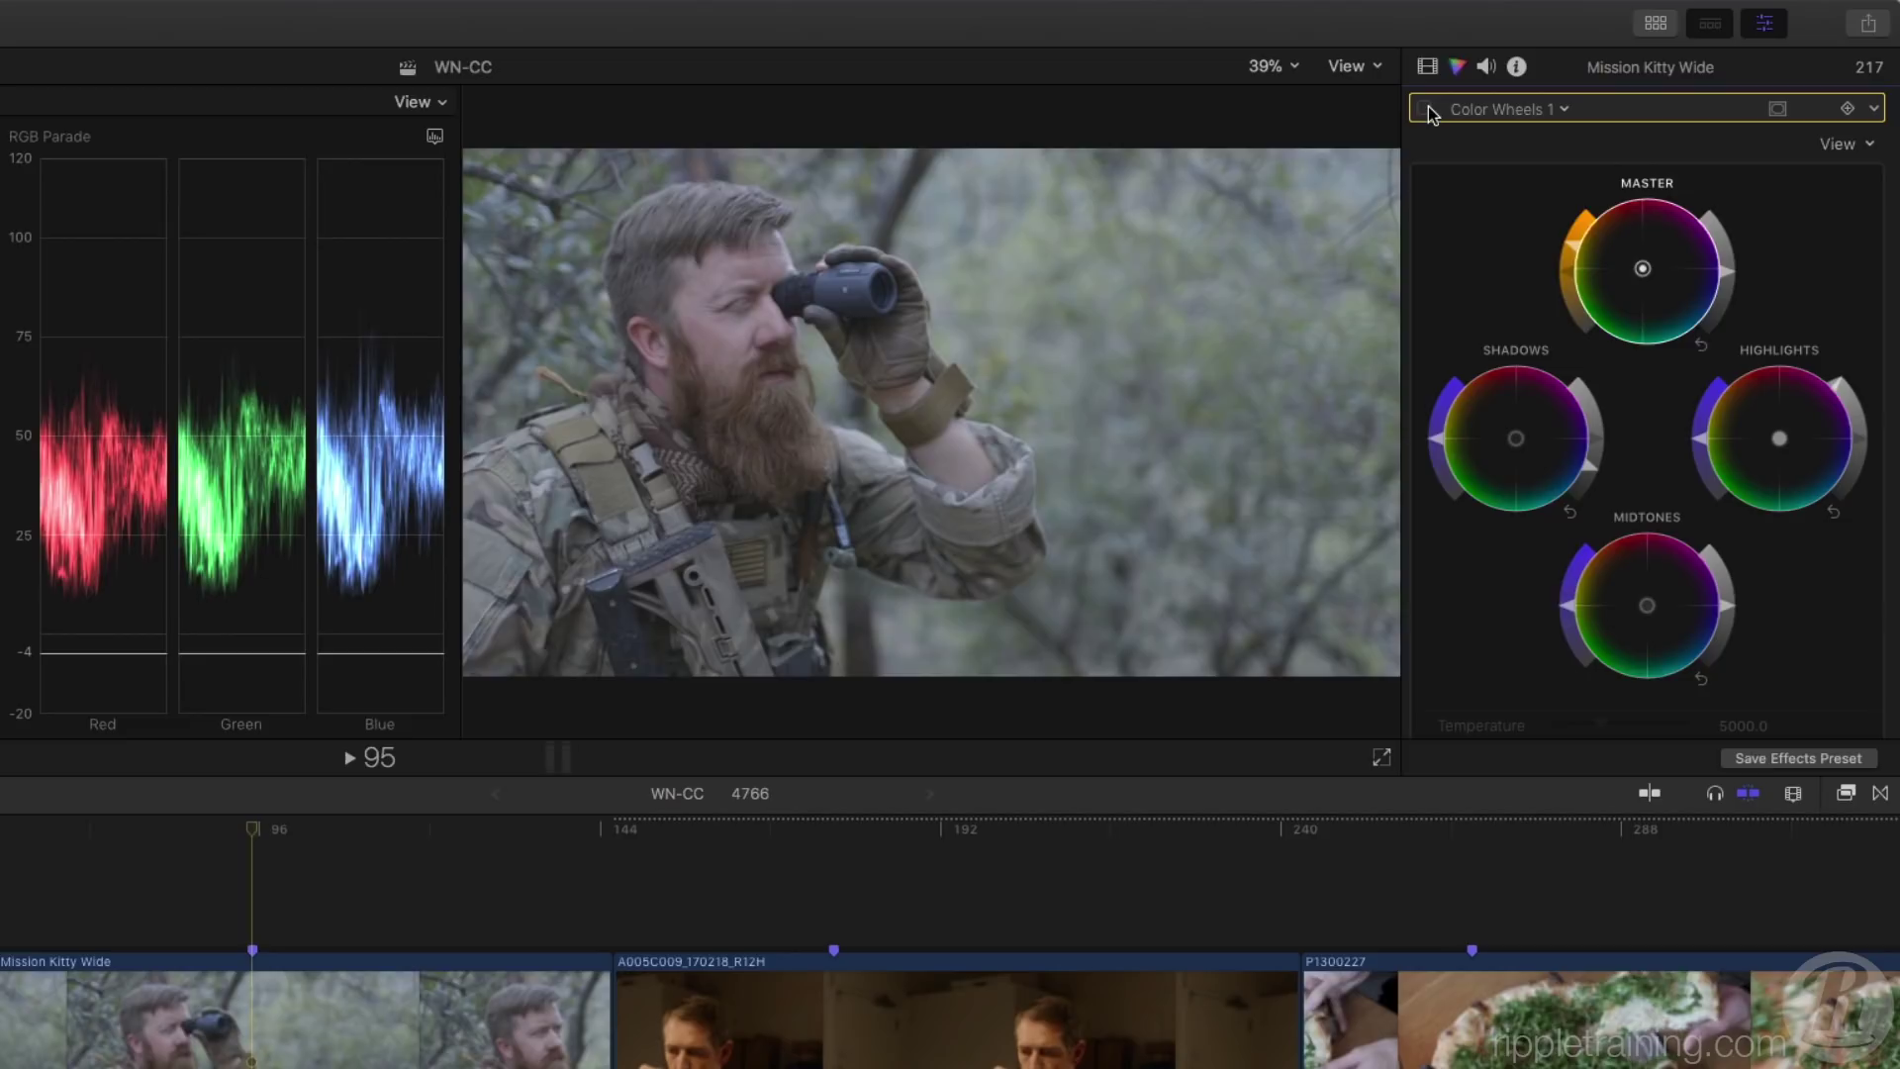
click(1425, 108)
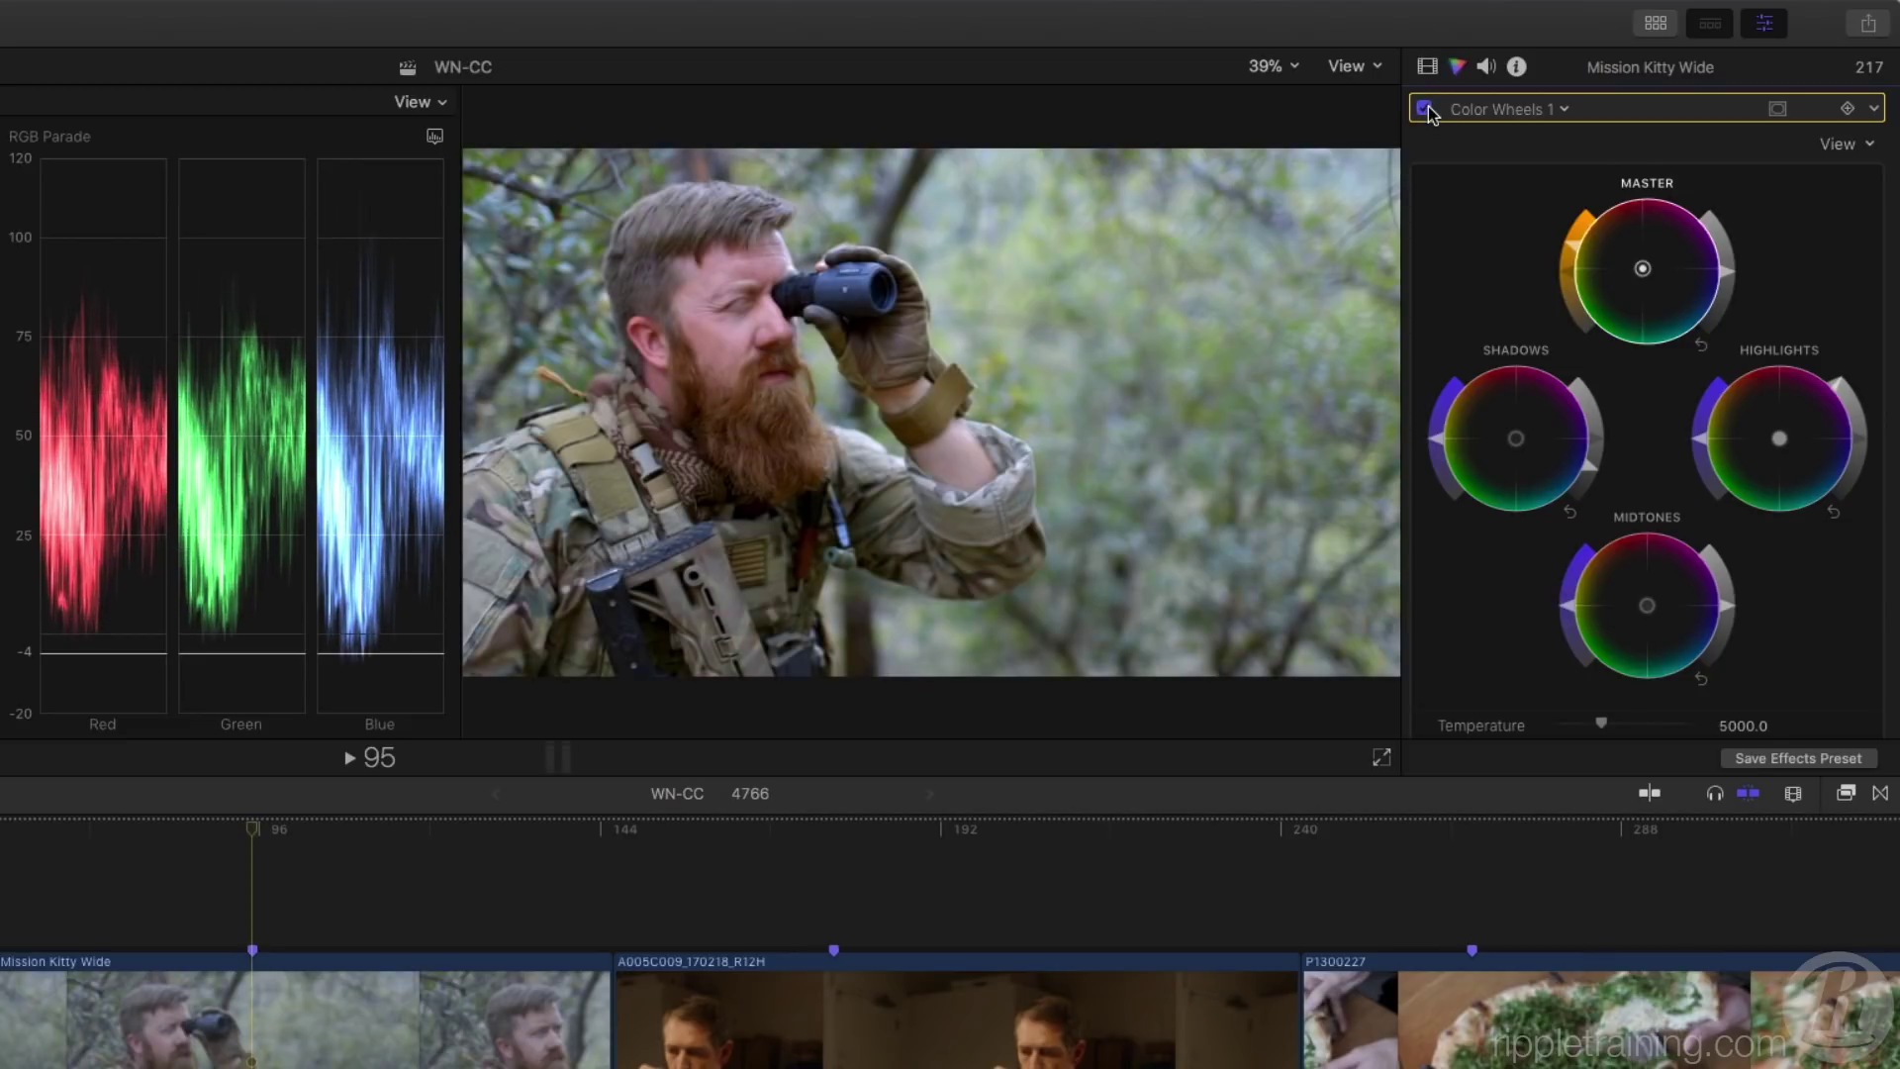
- Move to the A005C009_170218_R12H office clip and compare its Balance Color off and on
click(839, 828)
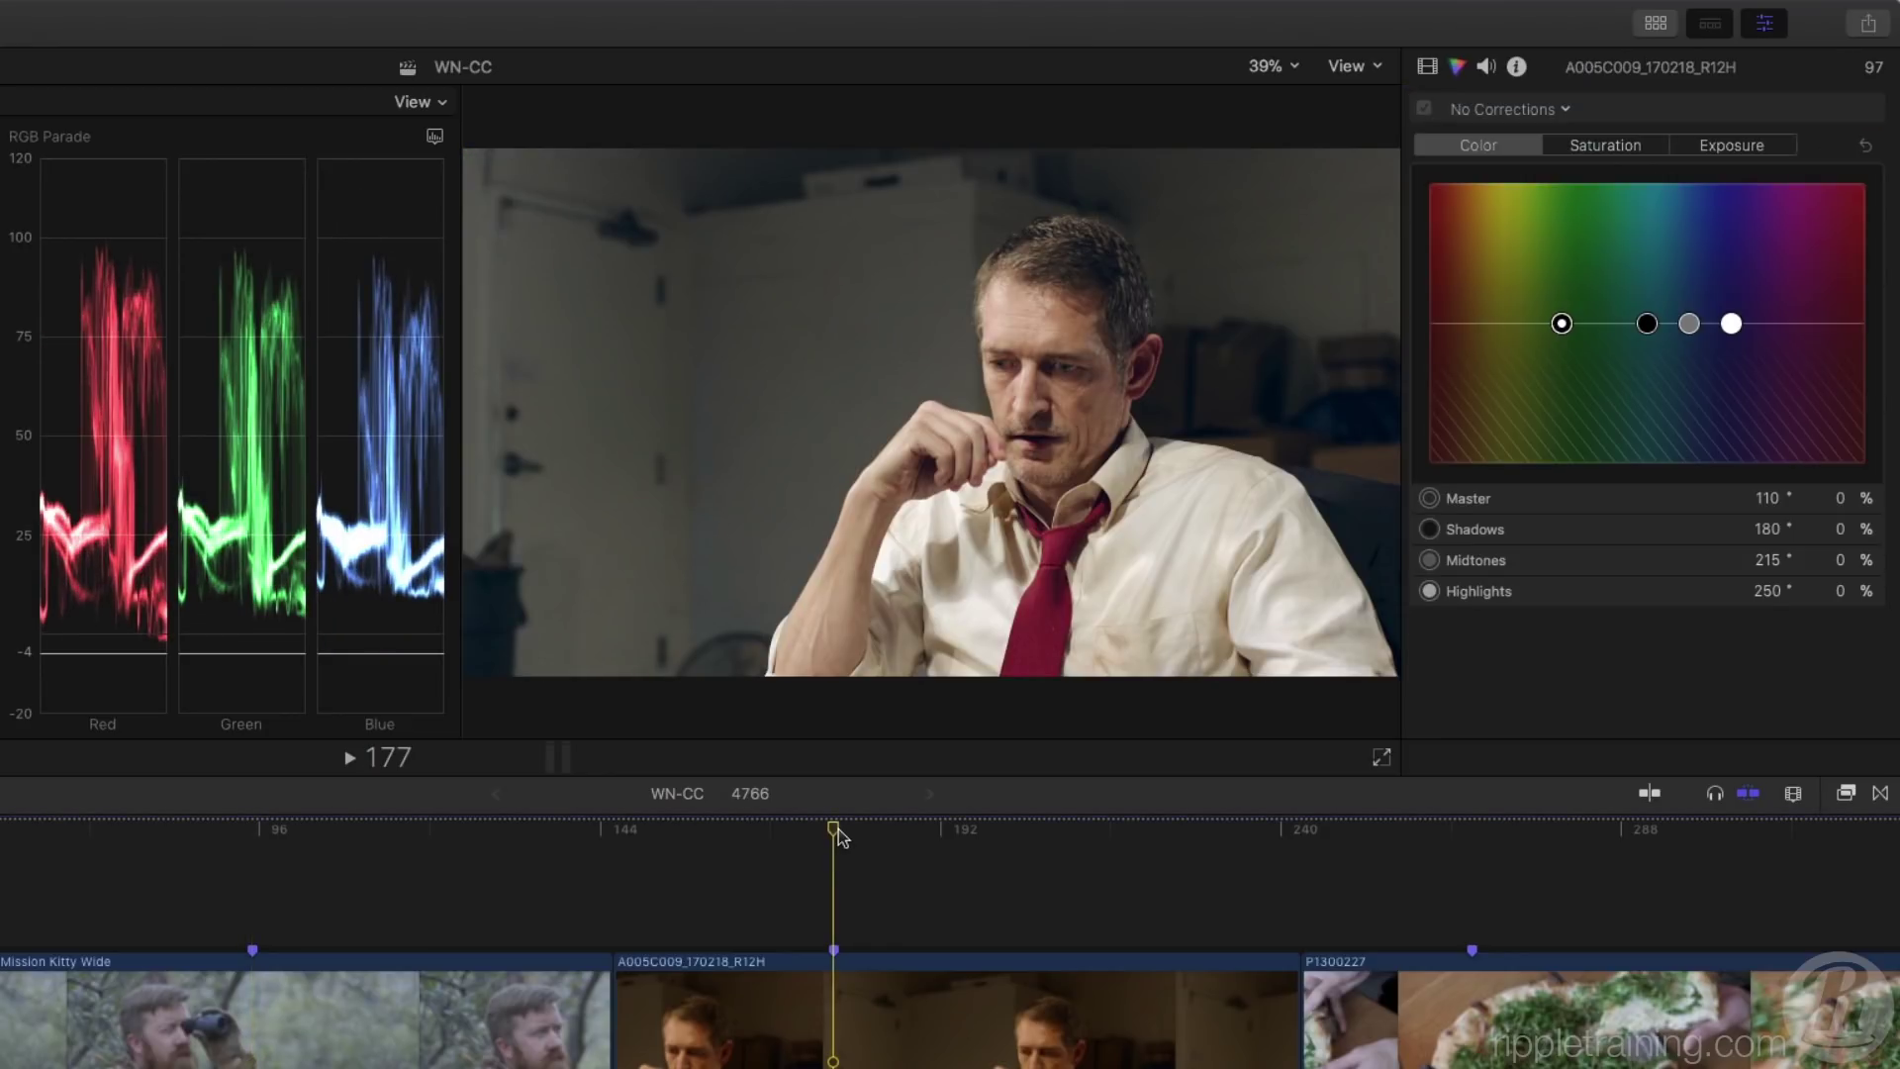
click(1428, 69)
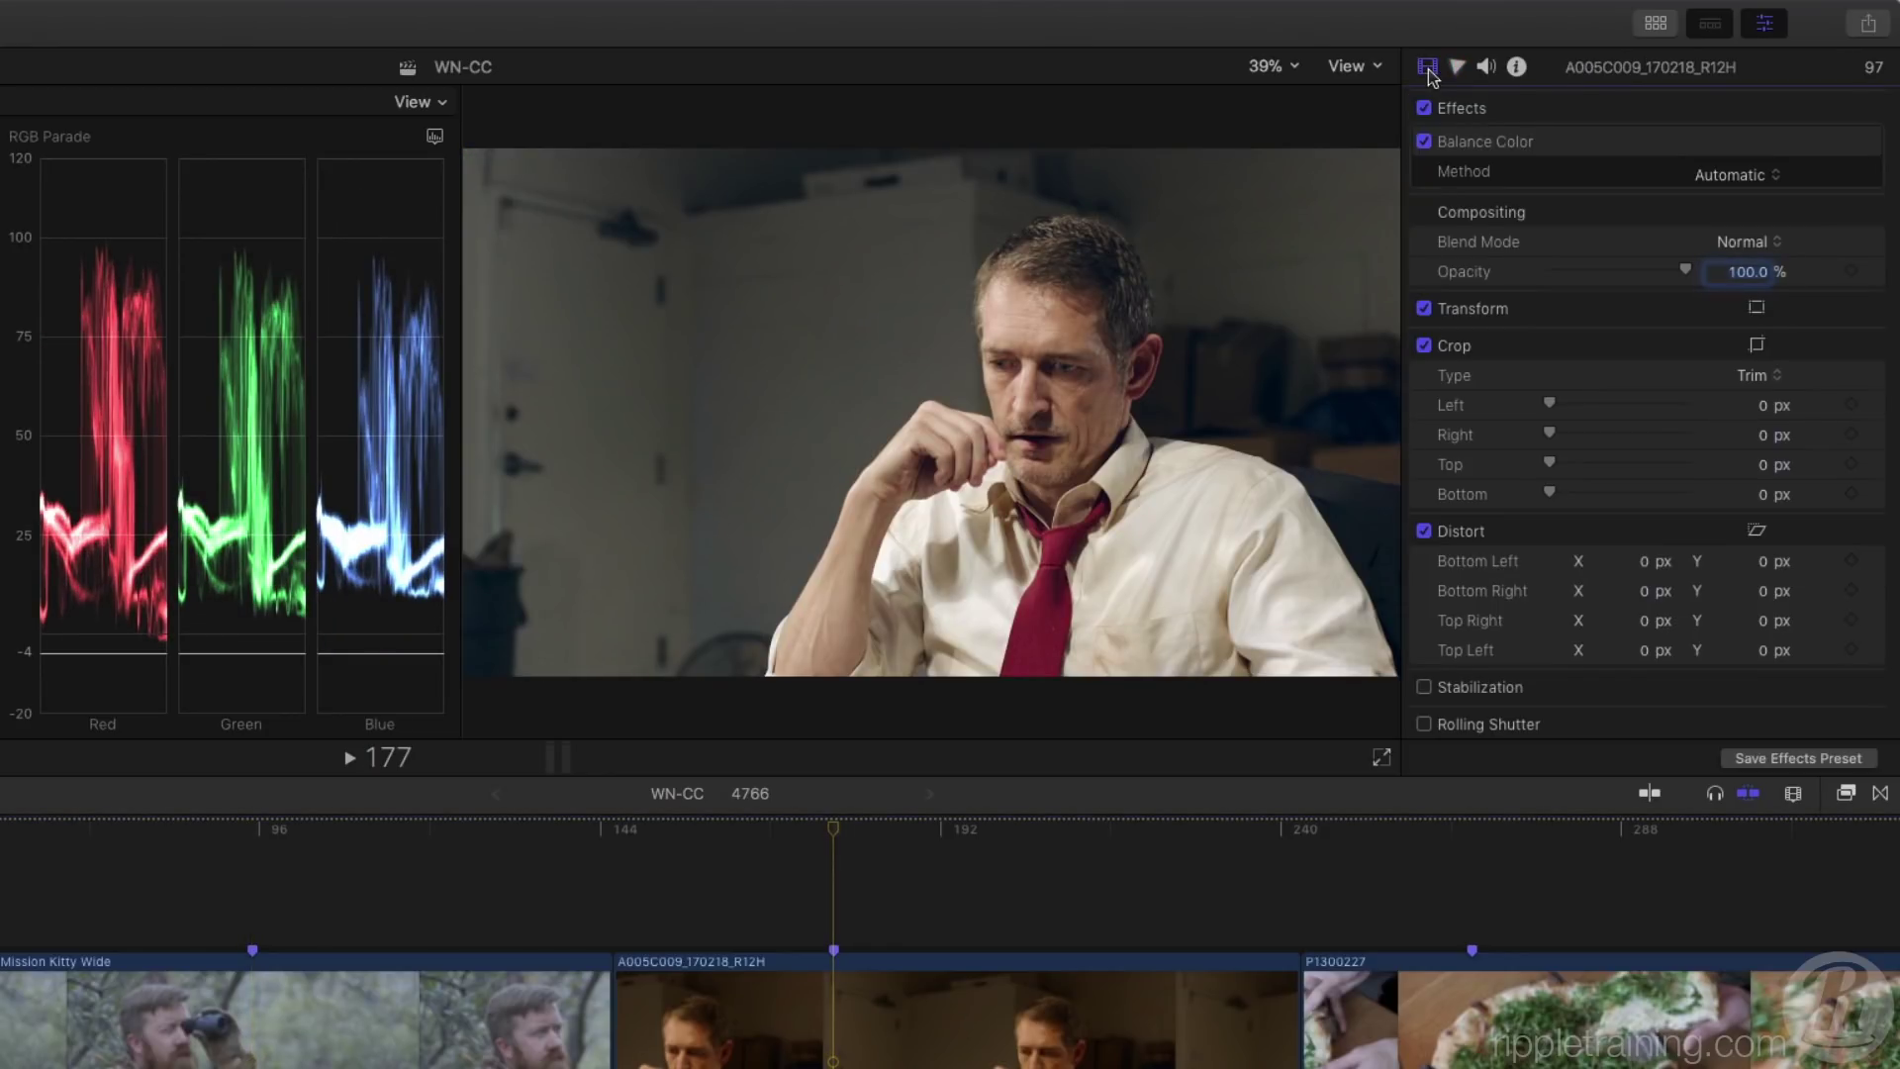
click(1426, 143)
click(1425, 143)
- Add a Color Wheels correction to the office clip, expand all parameters, and nudge the shadows colour
click(1457, 70)
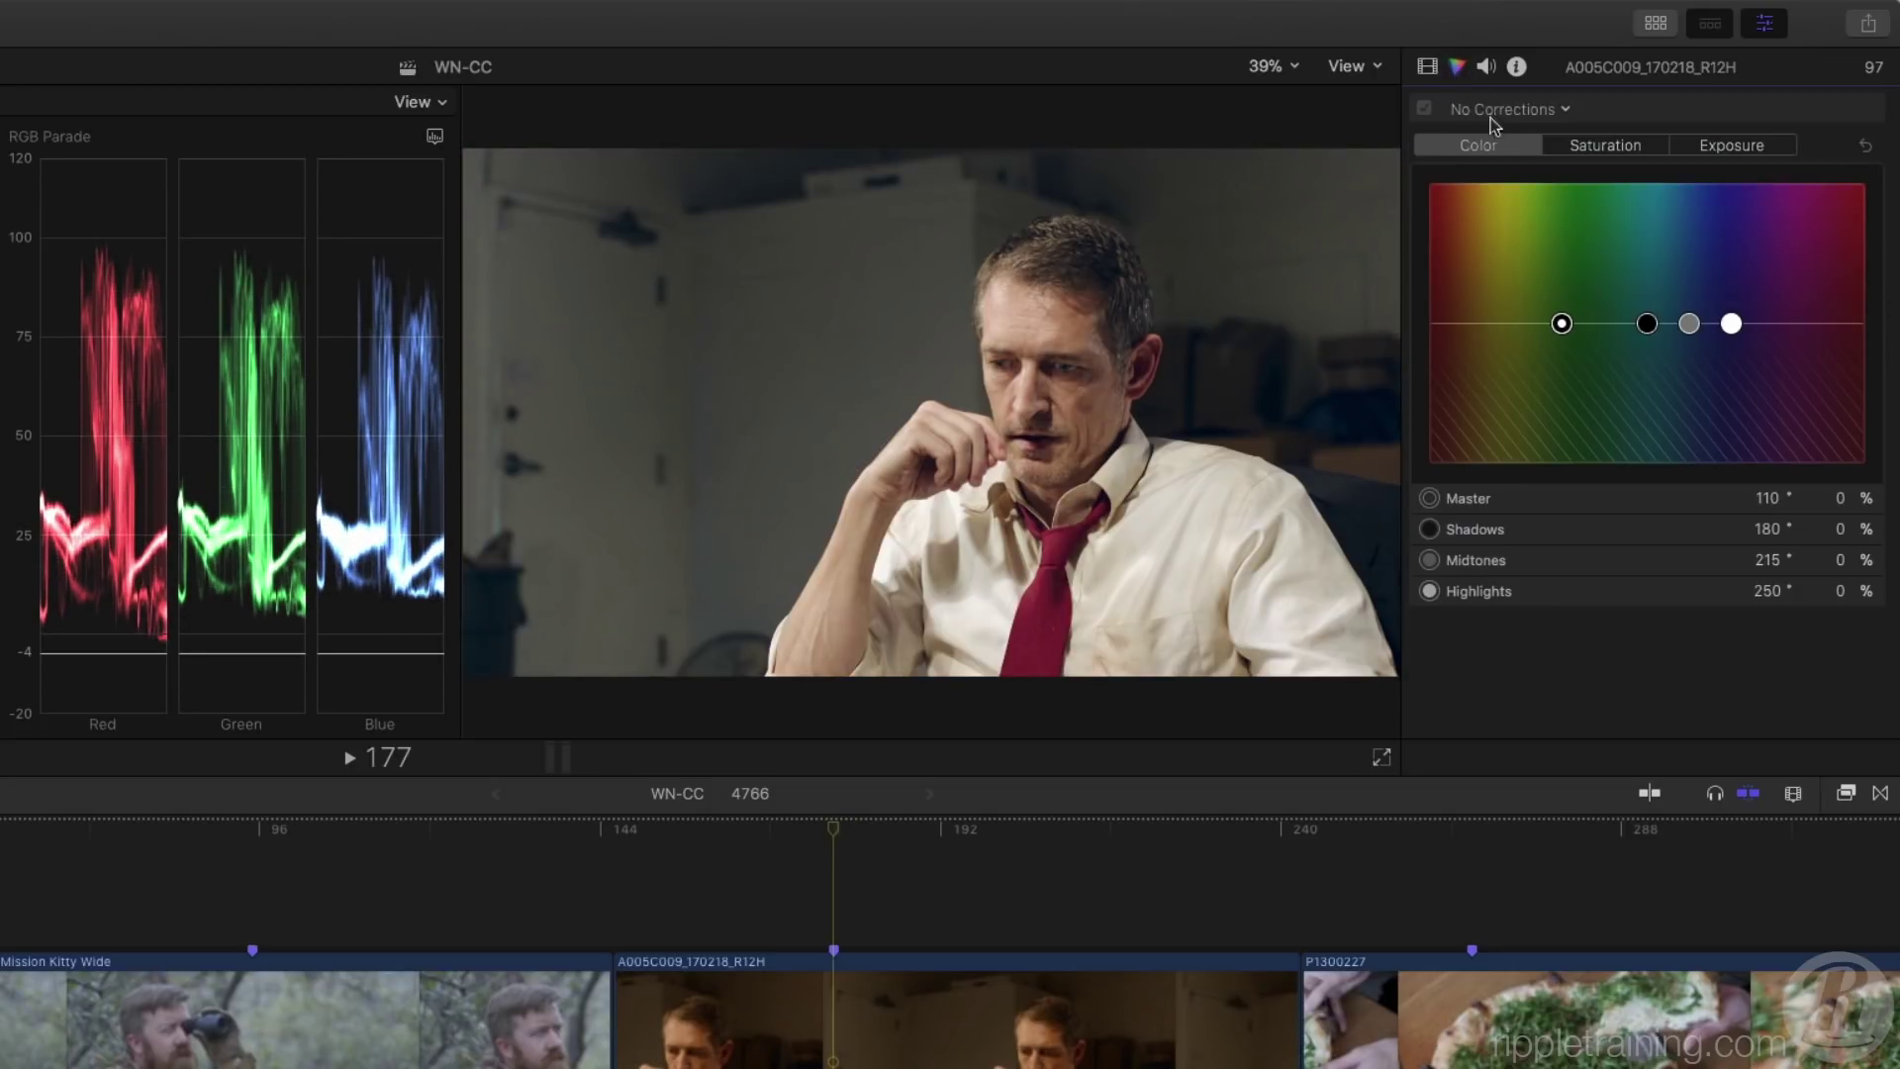
click(1506, 109)
click(1537, 176)
drag(1596, 438, 1596, 448)
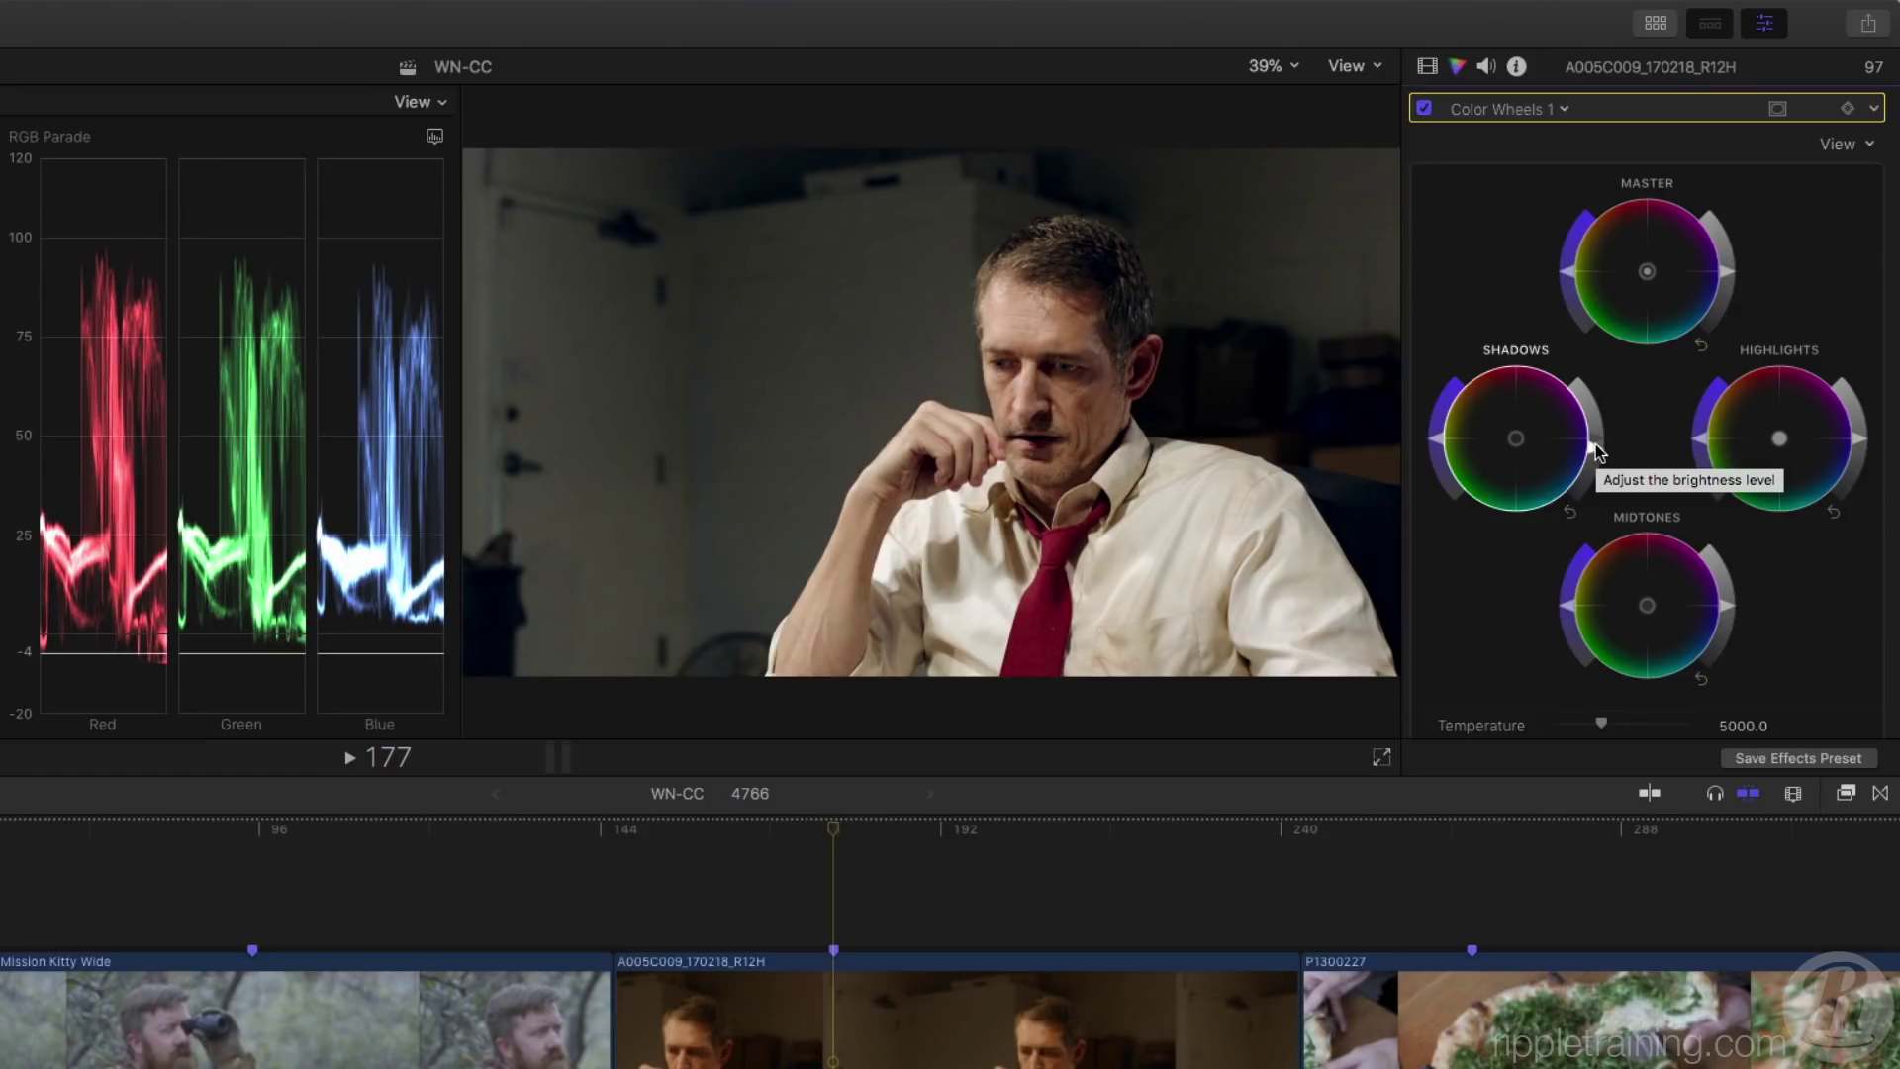
double_click(1689, 77)
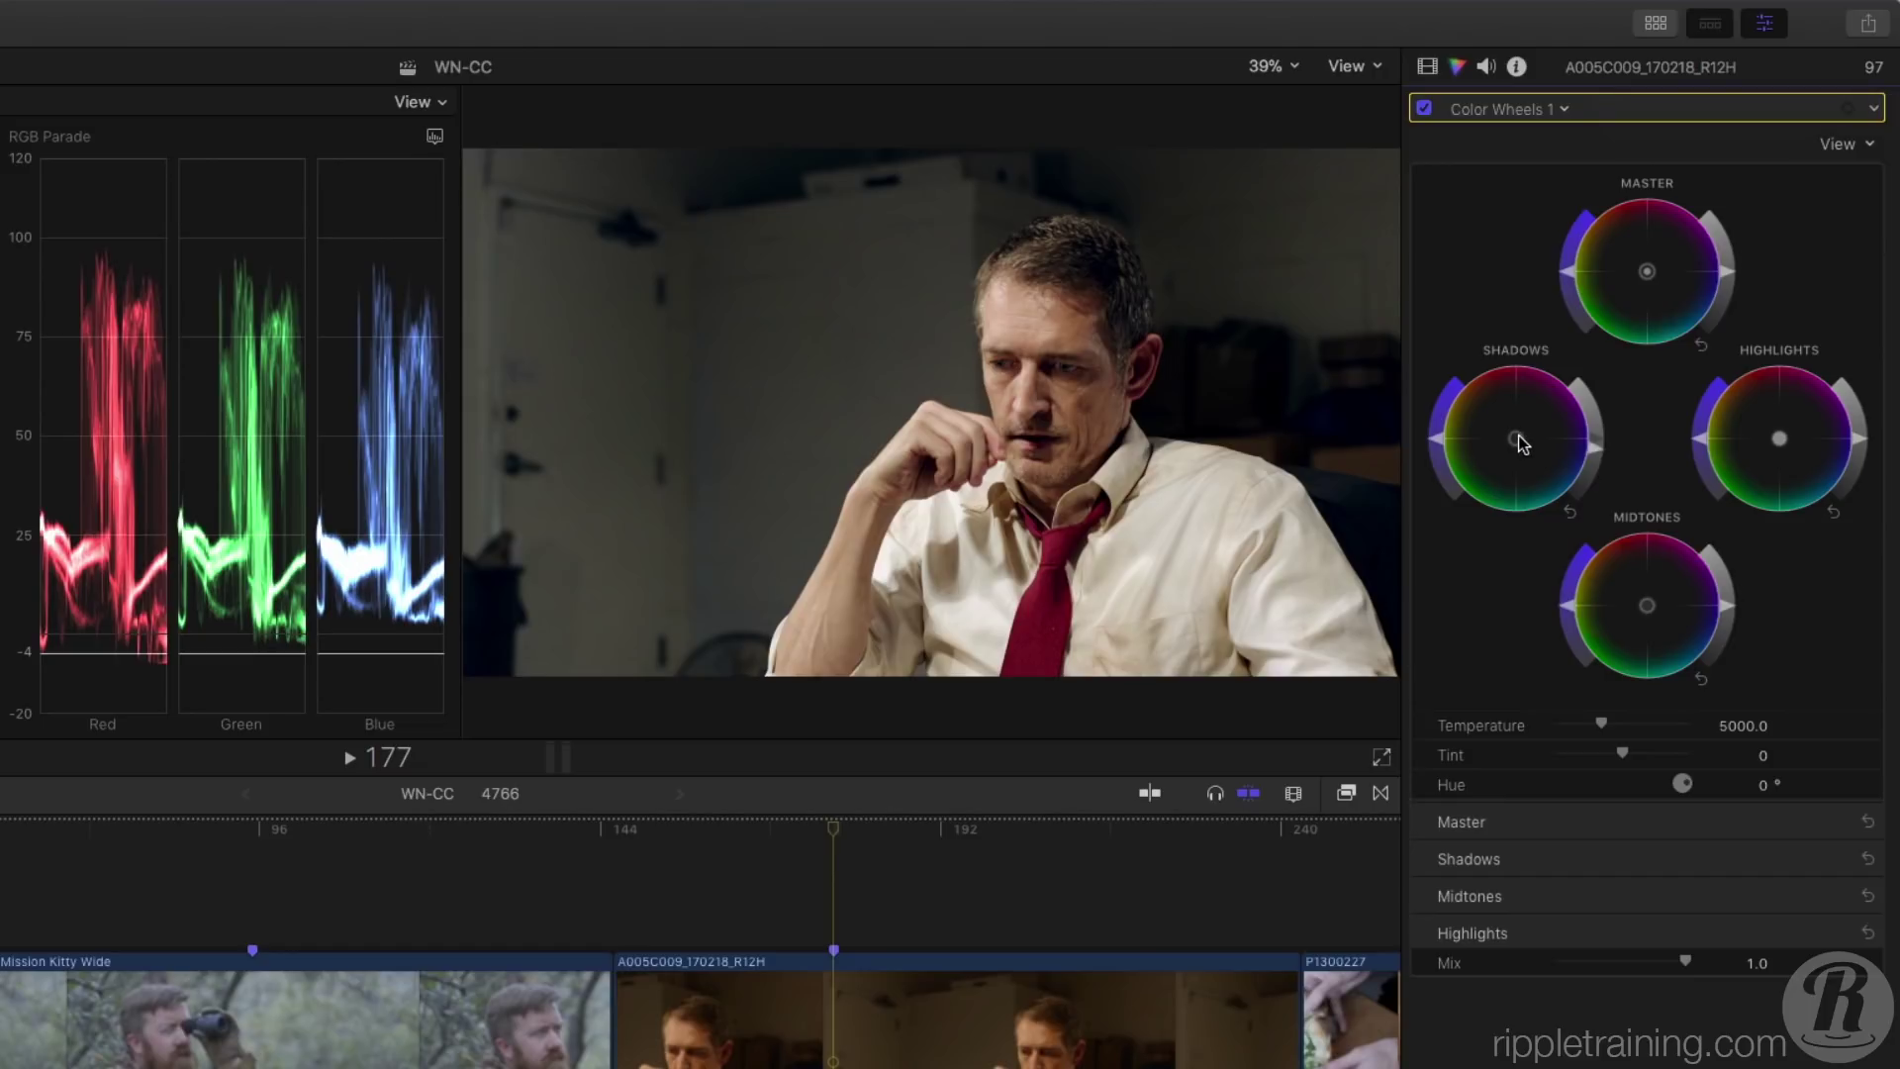
drag(1521, 444, 1516, 438)
- Set the Shadows Color B value to -9 for a yellow tint, then try the Temperature slider
mouse_move(1841, 865)
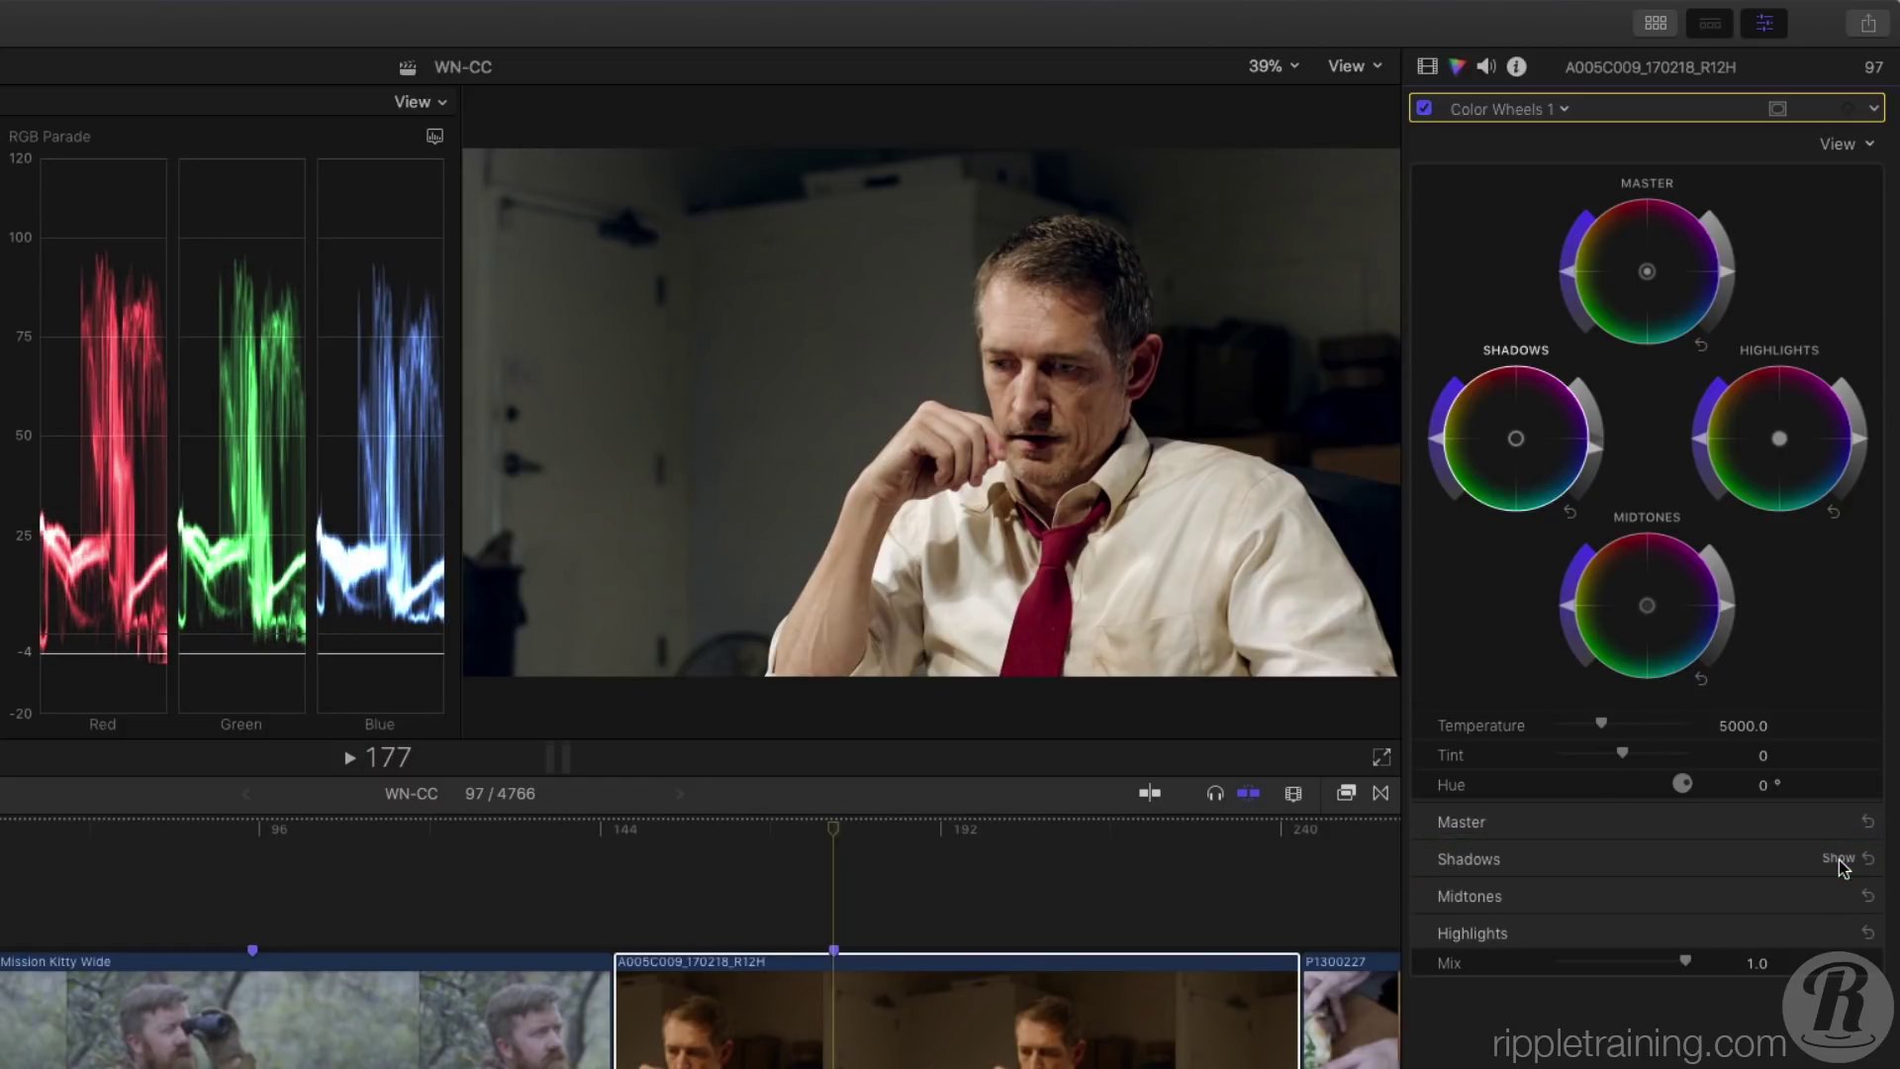
click(1839, 860)
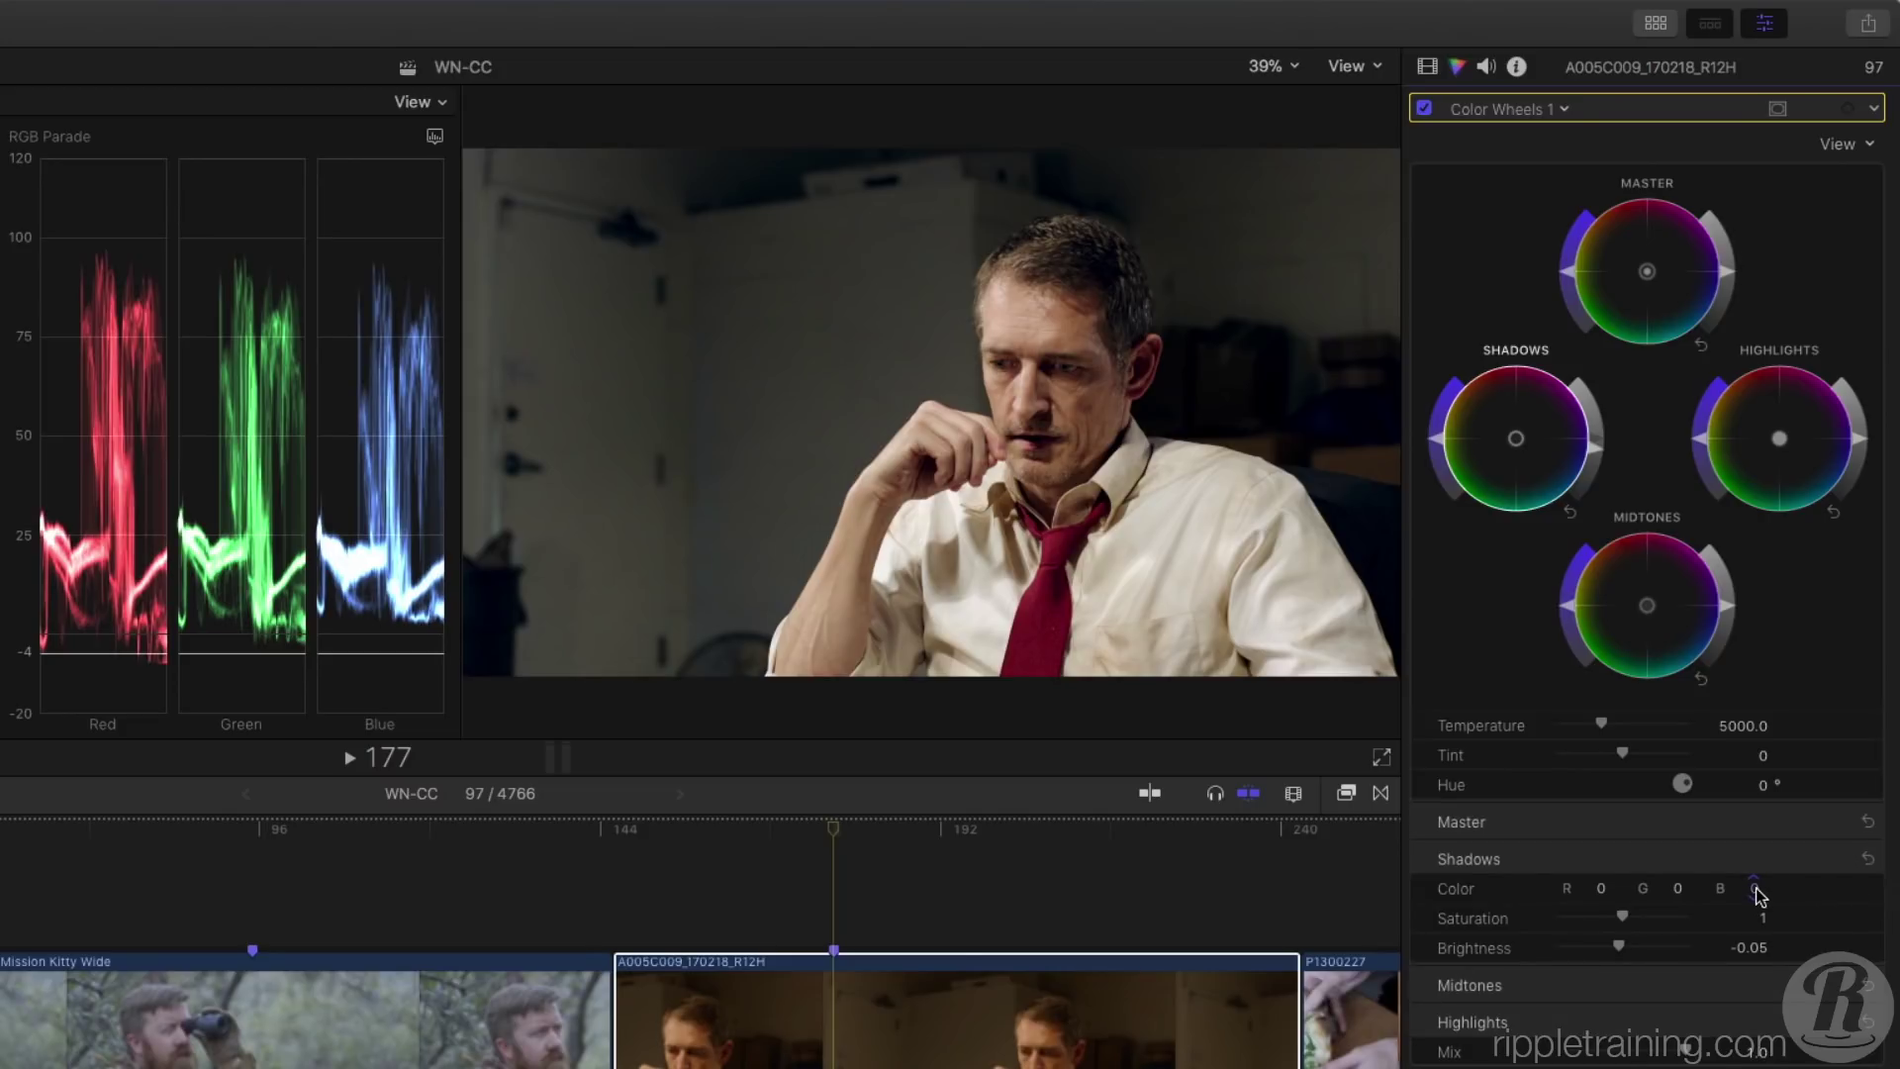
drag(1757, 895, 1757, 910)
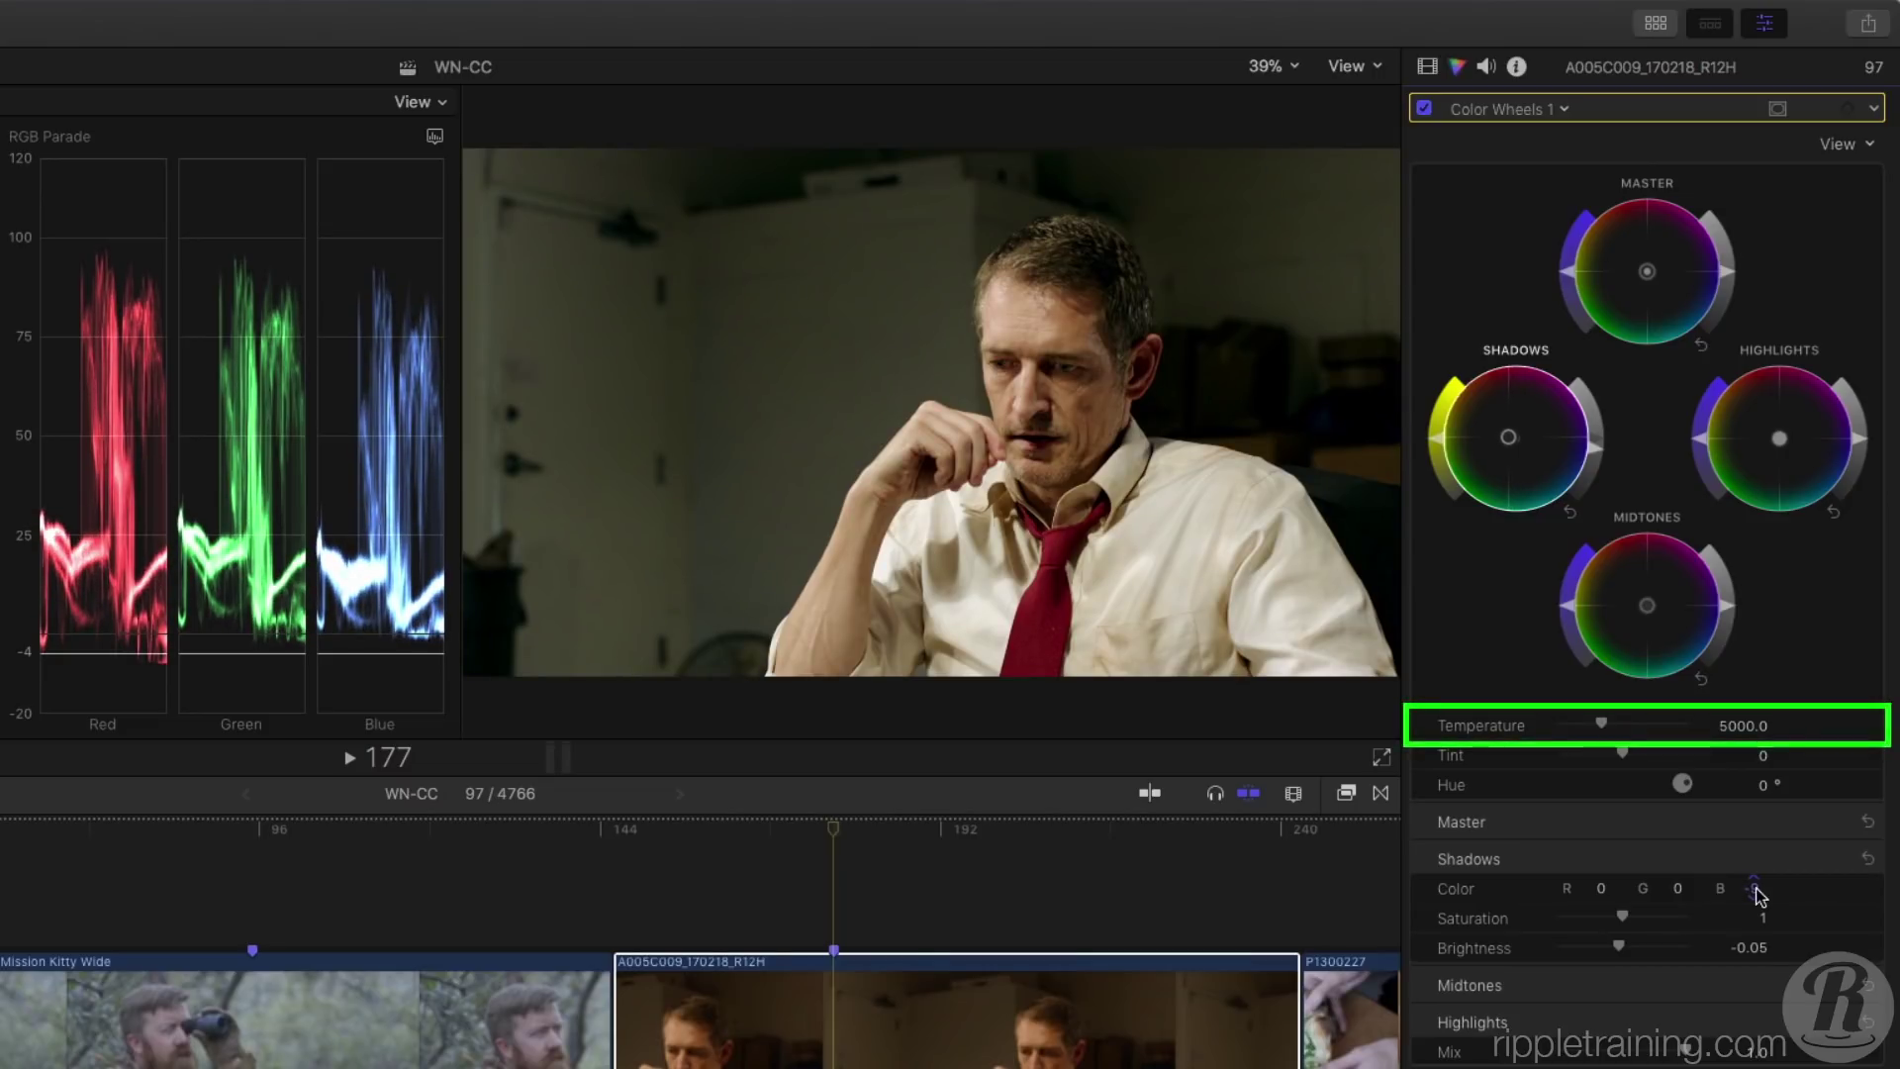
mouse_move(1601, 719)
mouse_down()
mouse_move(1657, 719)
mouse_move(1557, 730)
mouse_move(1595, 720)
mouse_move(1573, 732)
mouse_up()
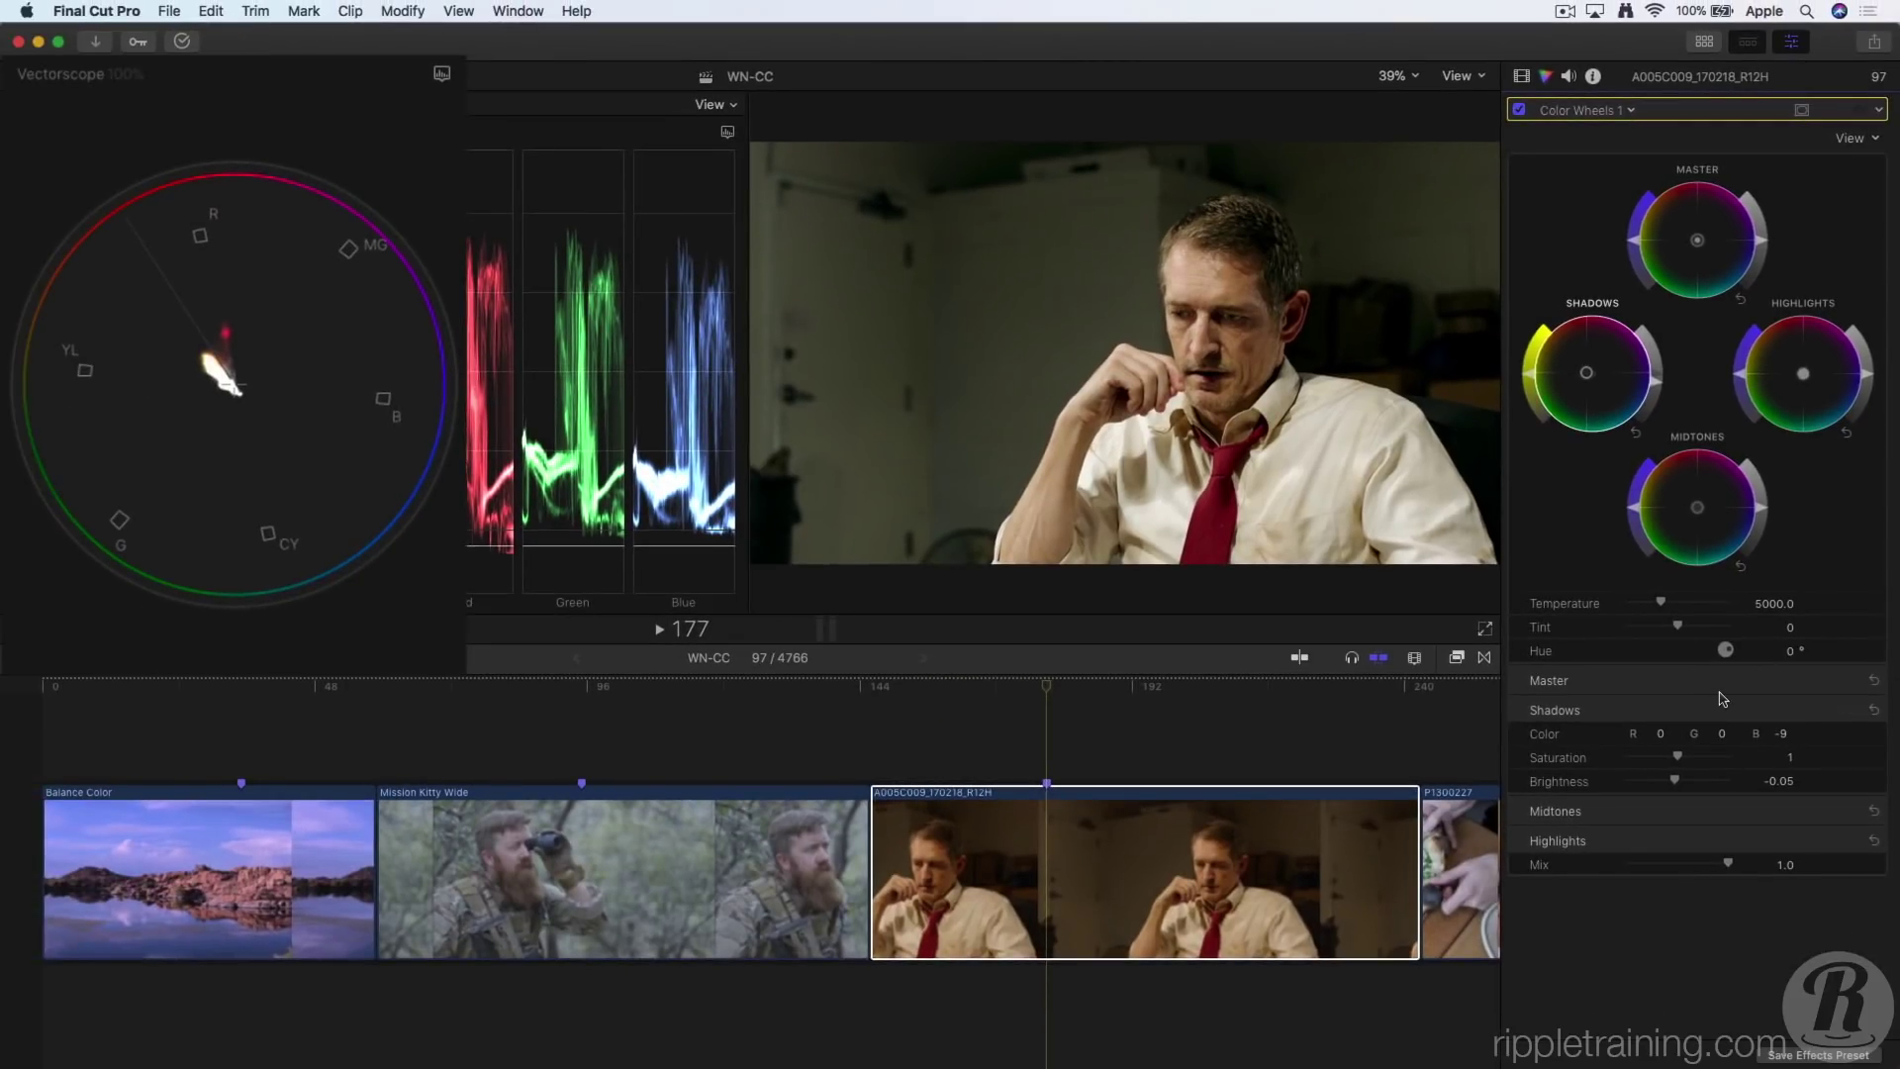
- Set the office clip's Color Wheels Hue to 4.0°
click(1791, 653)
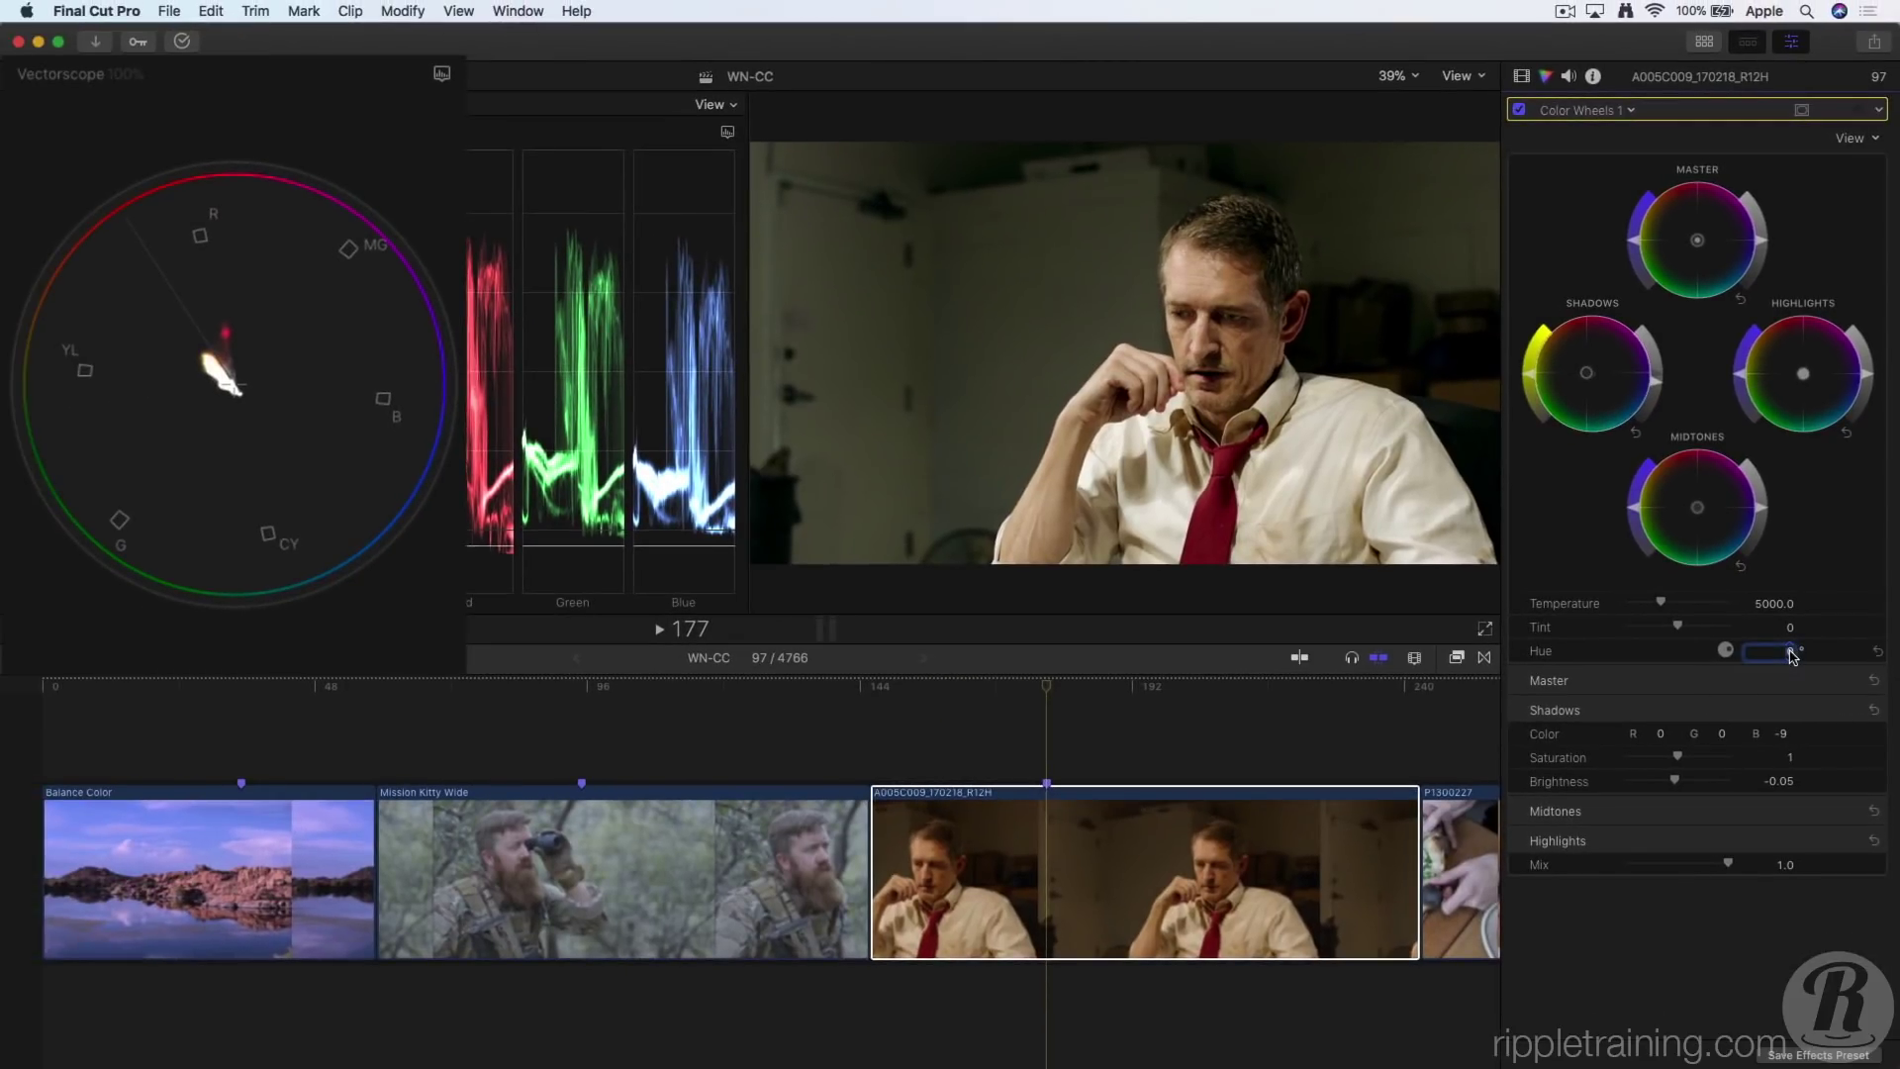
text(4)
key(Return)
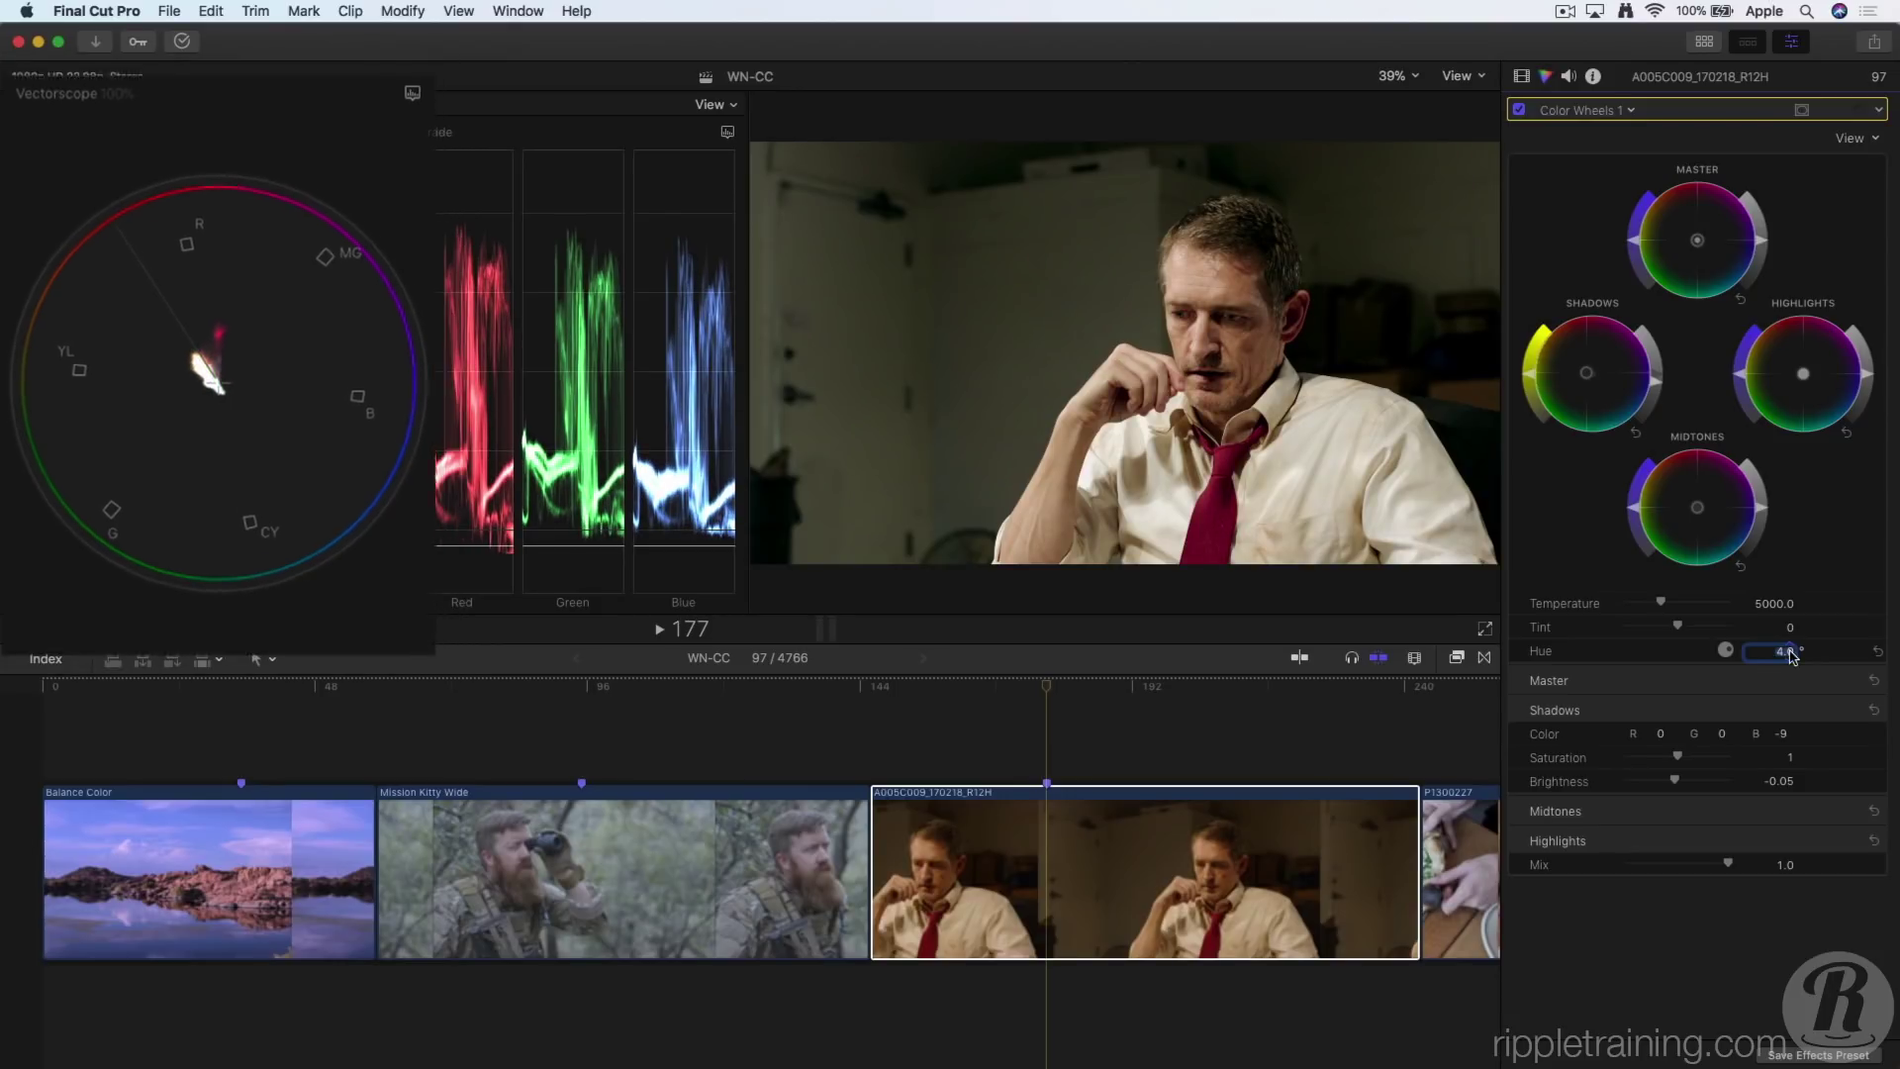
- Compare the office clip with its correction off and on, then scroll the timeline toward the pizza clip
click(1519, 109)
click(1519, 109)
click(1518, 109)
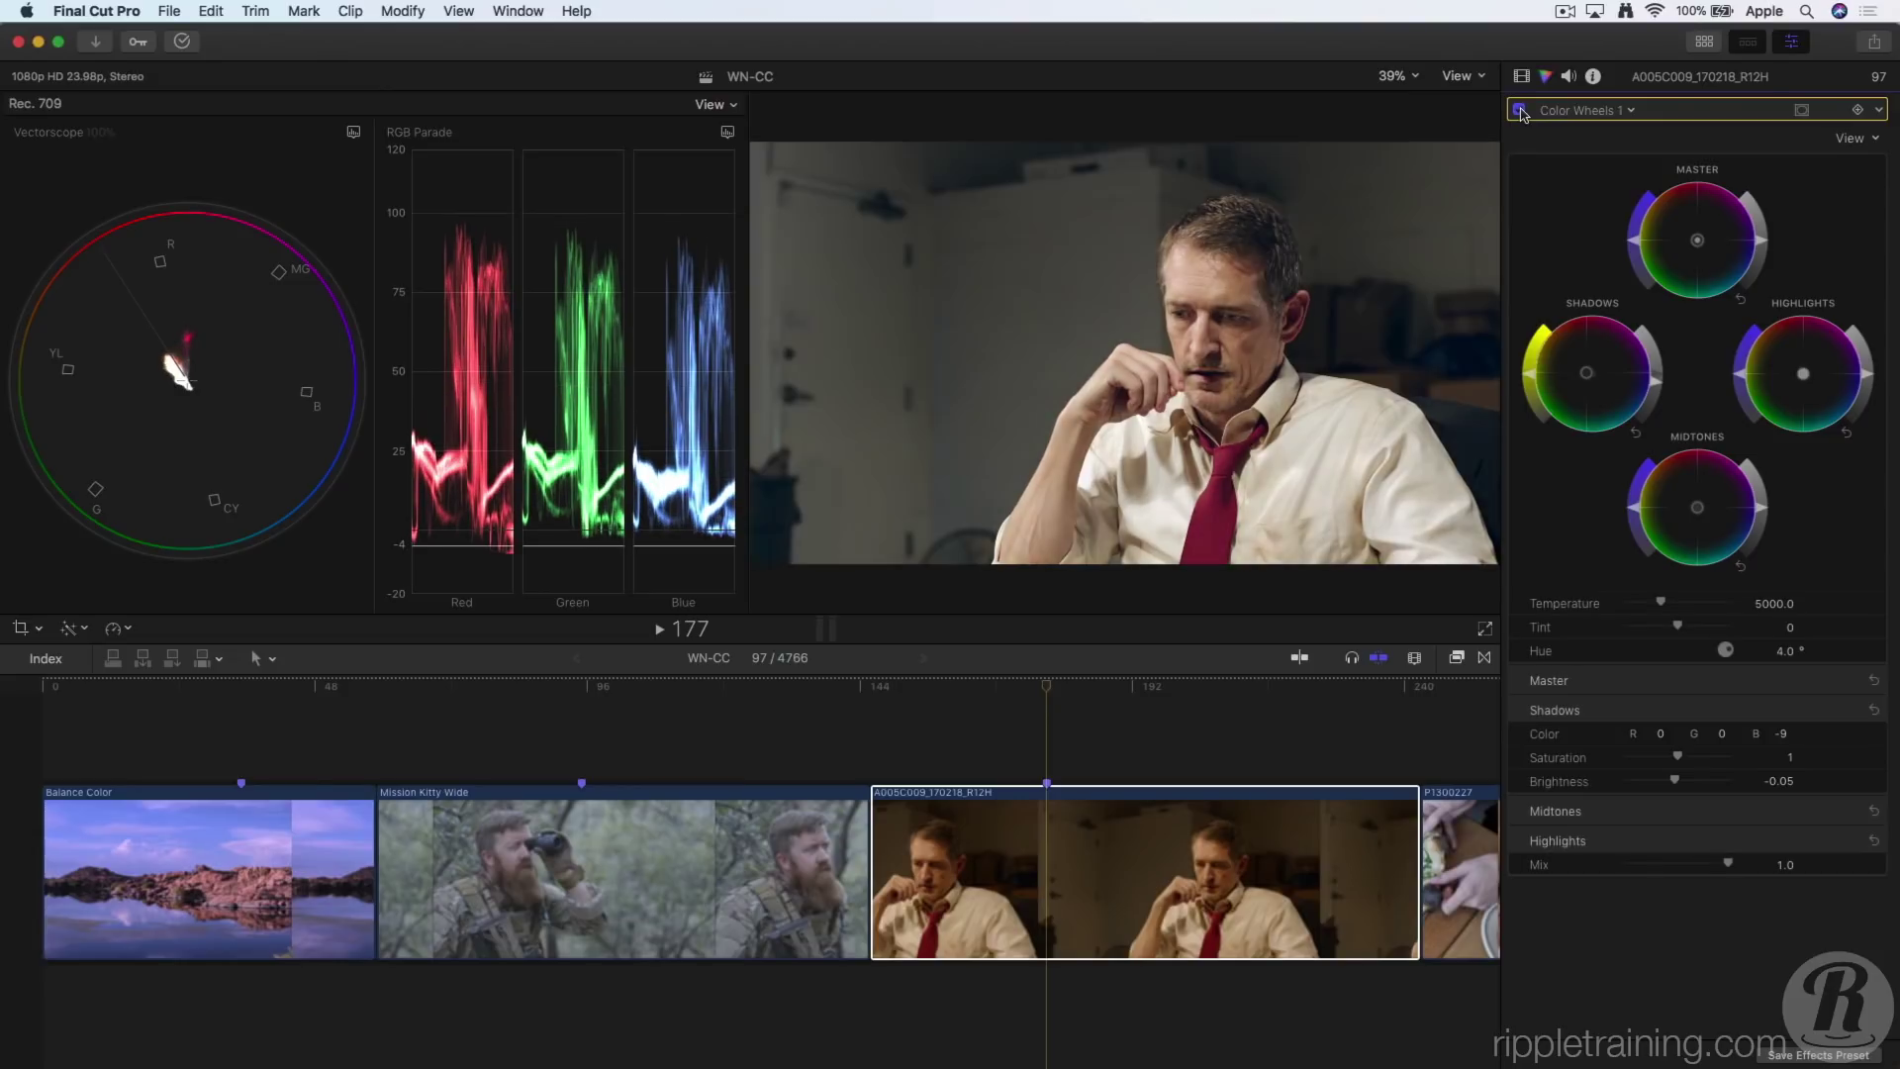
click(1519, 108)
click(1123, 708)
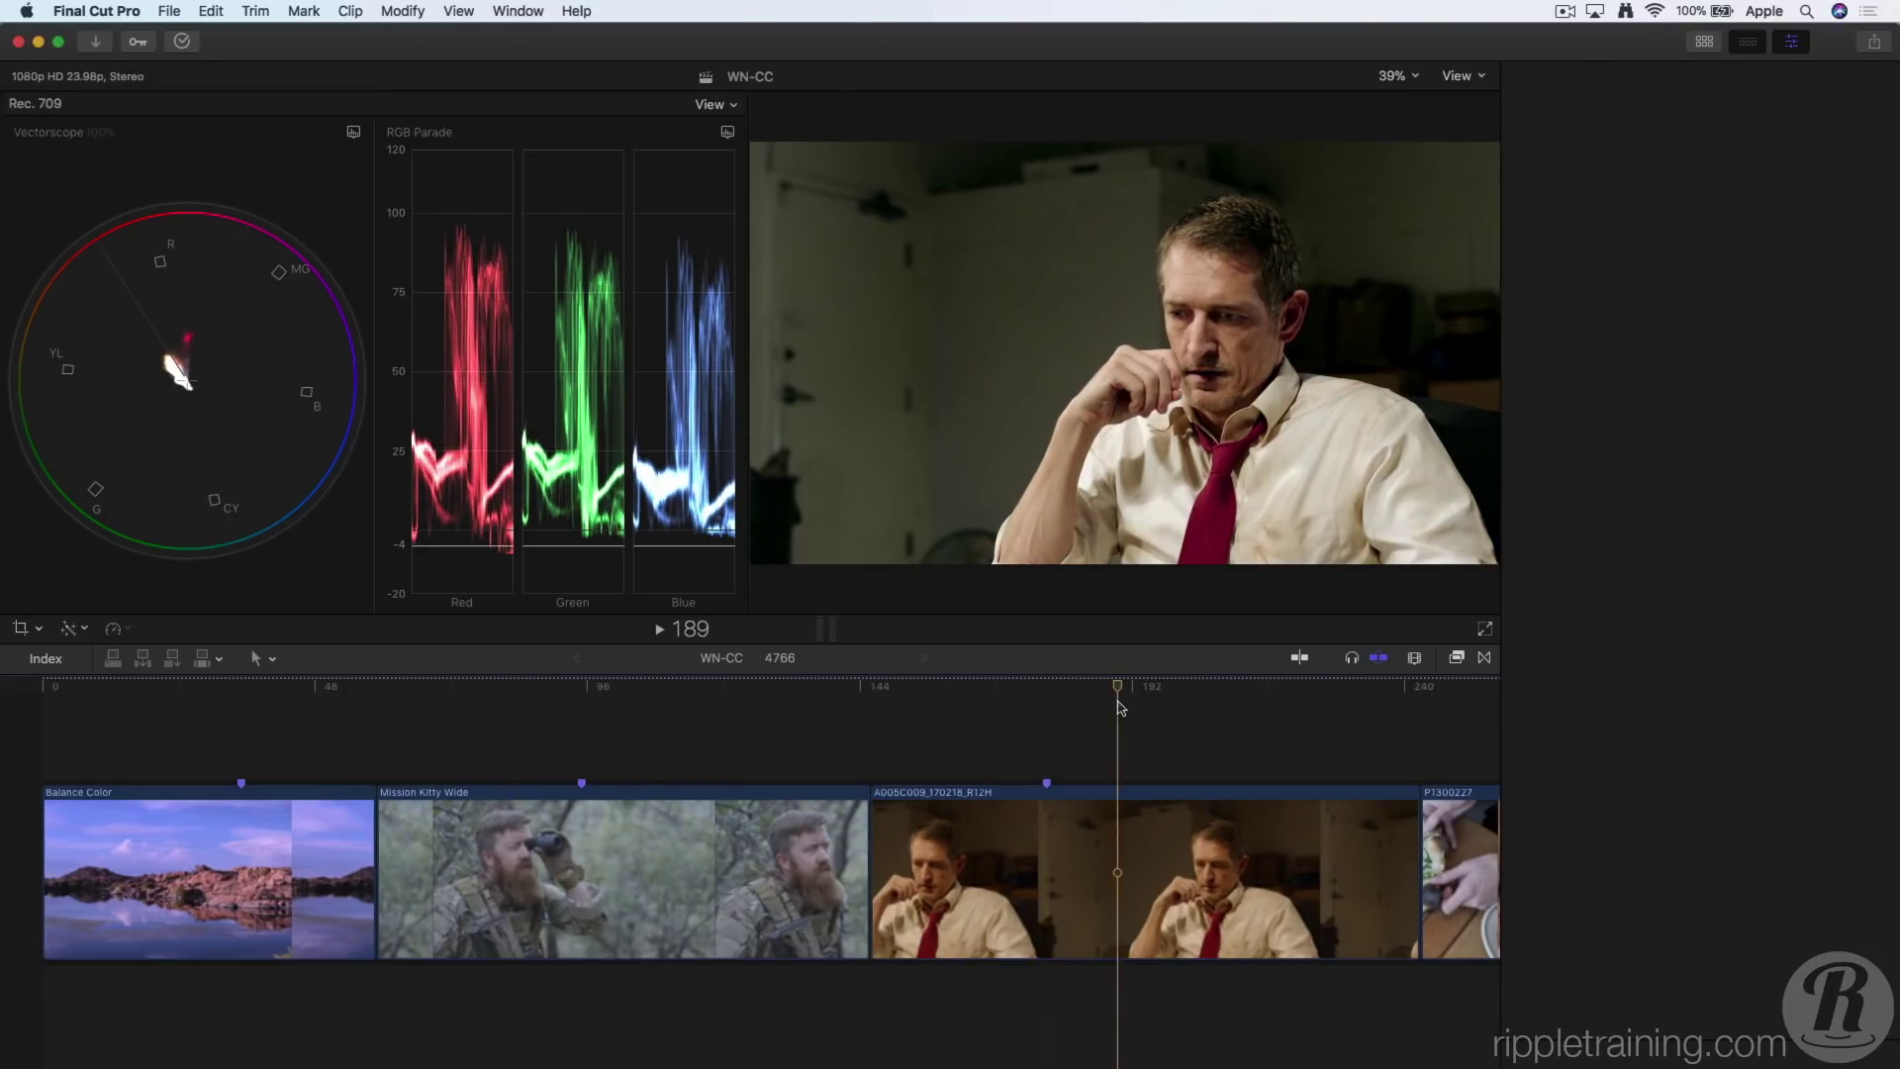
scroll(890, 752, right, 10)
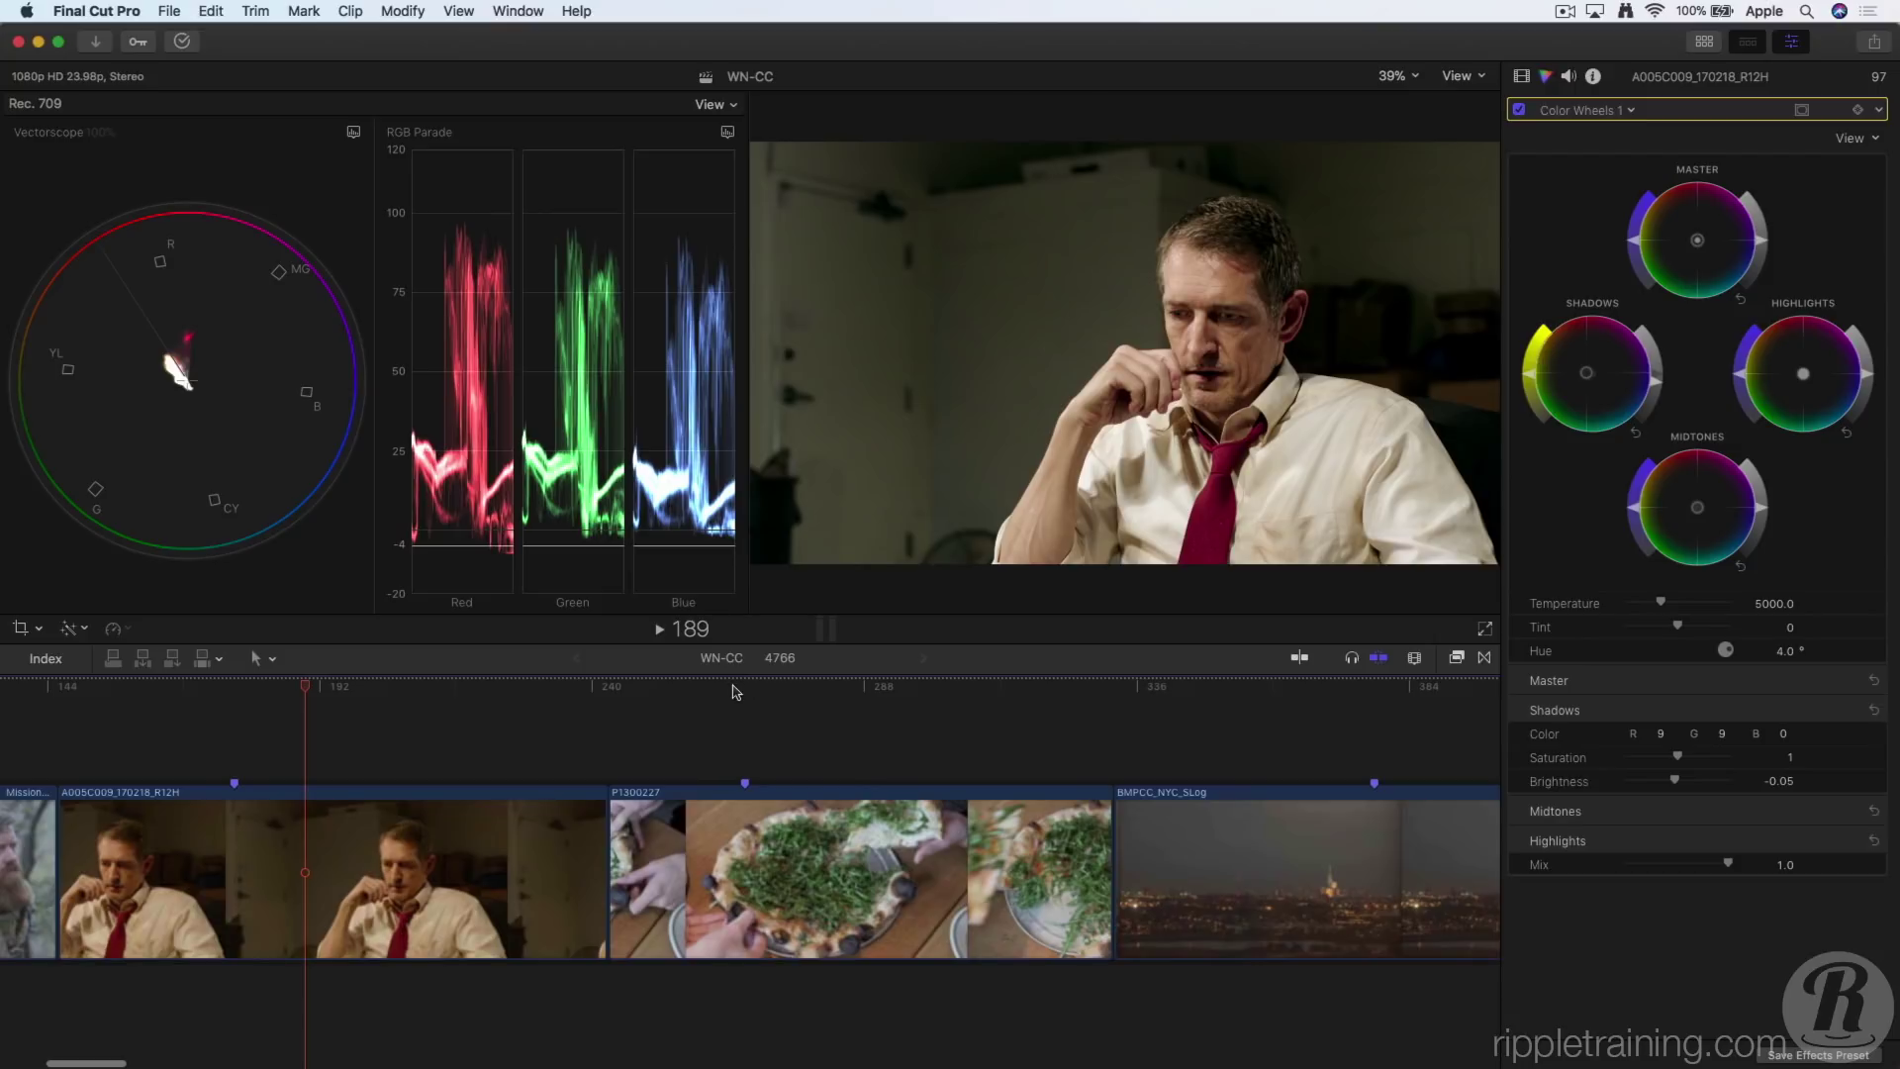
- Jump to the pizza clip P1300227 and toggle its Color Wheels 1 off and on
click(744, 687)
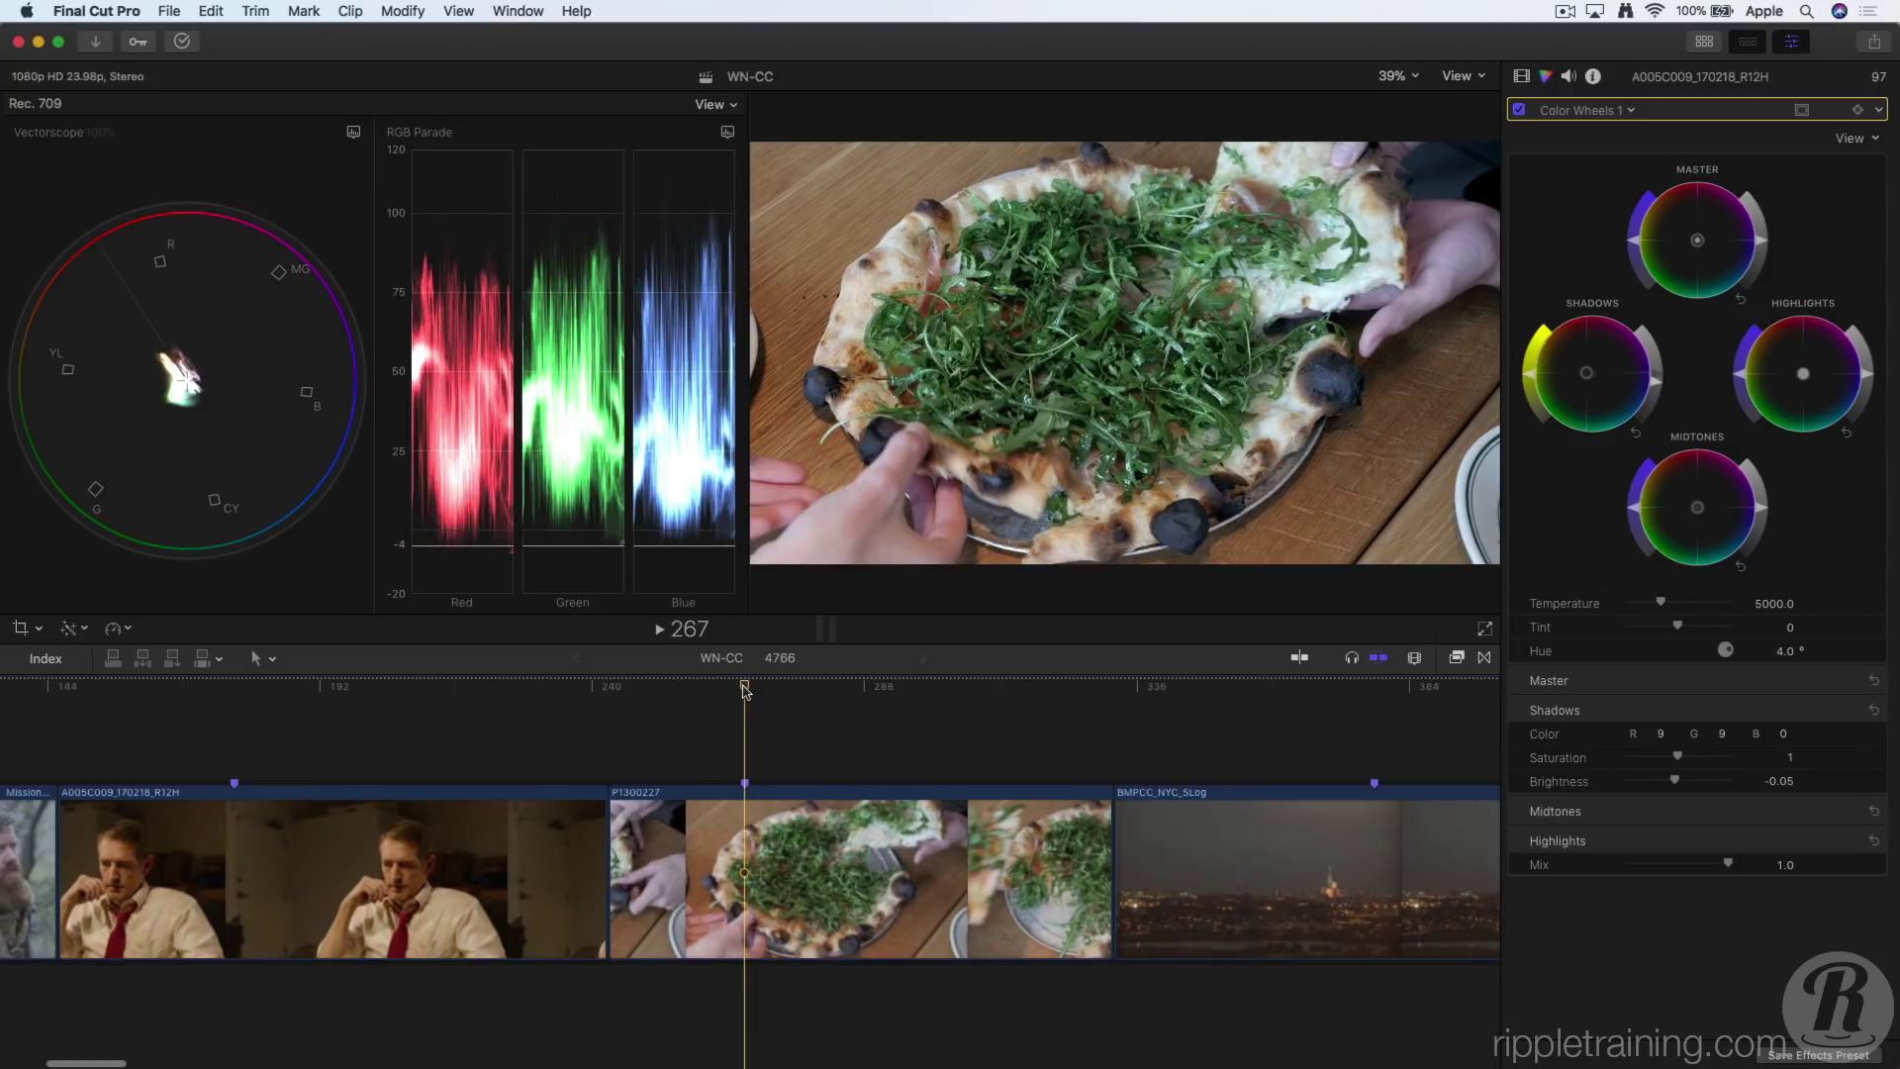
click(1520, 110)
click(1519, 109)
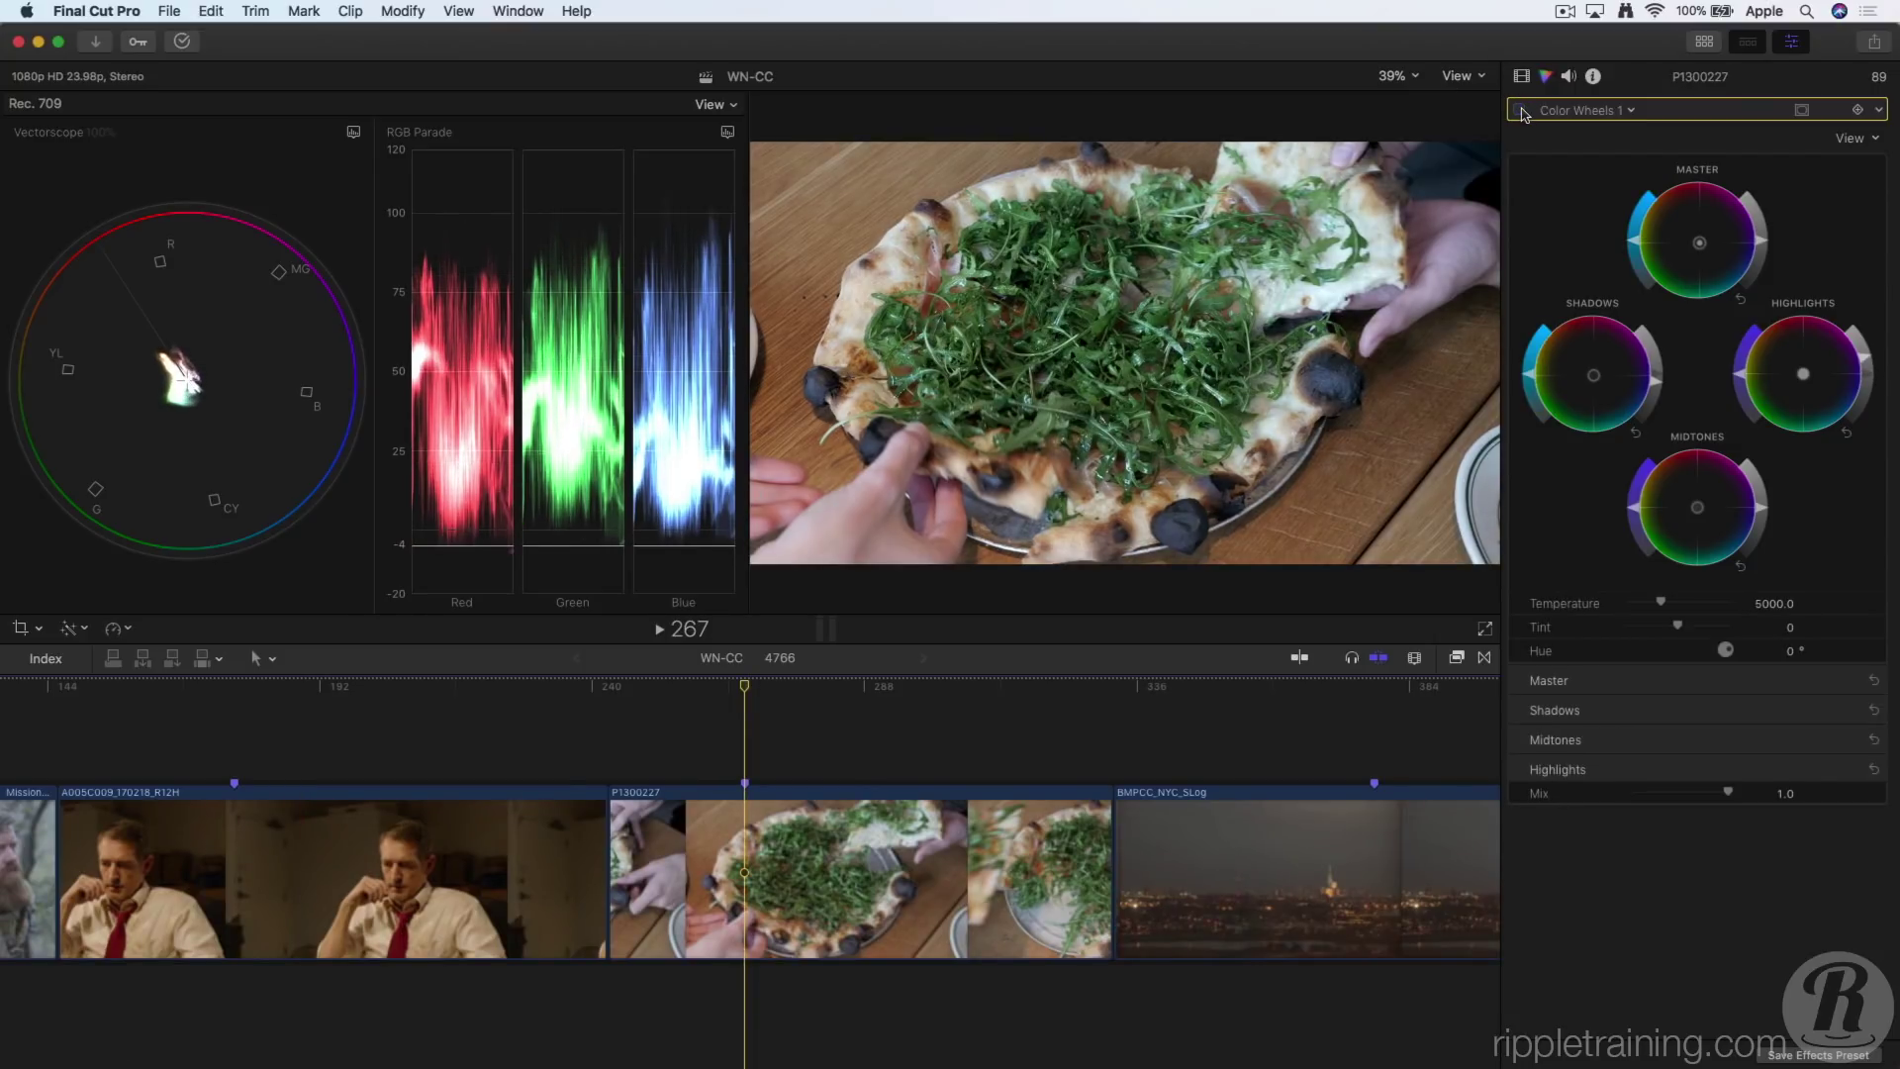
click(1520, 109)
click(1520, 110)
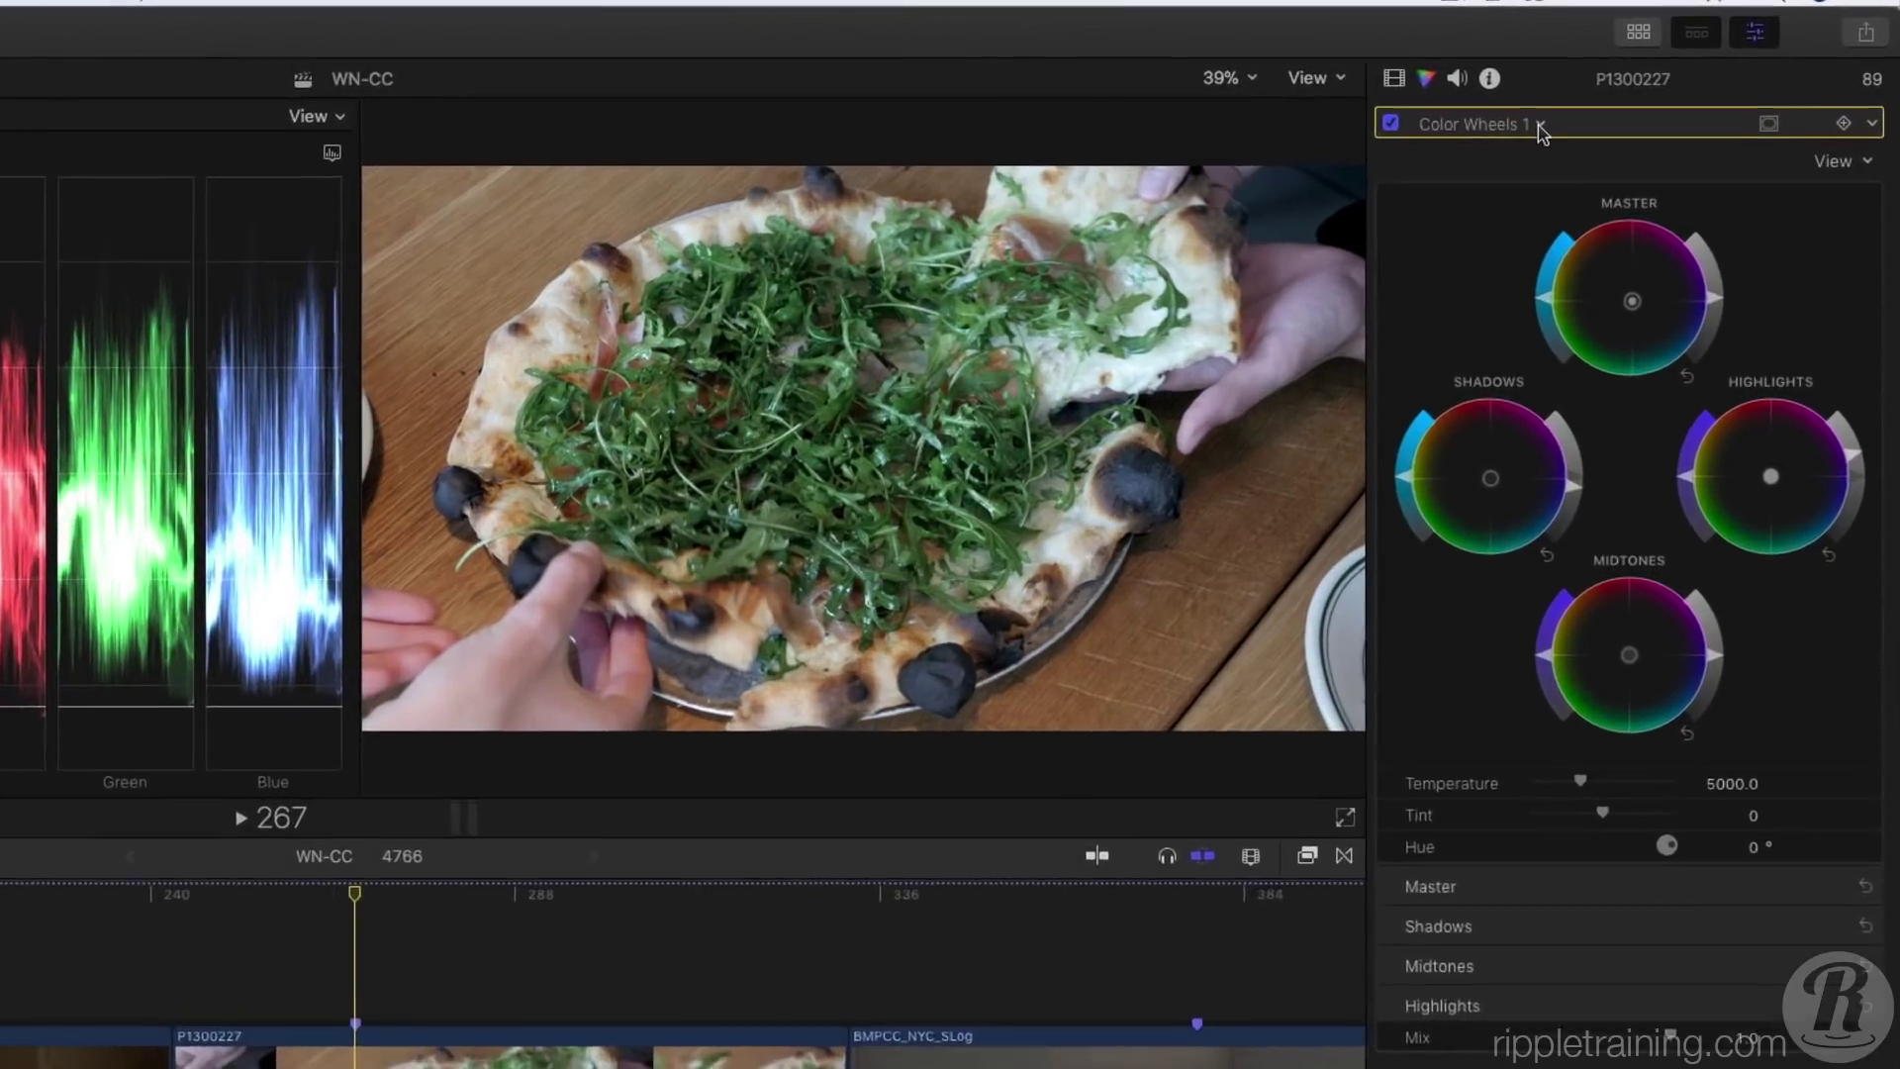
- Add a Color Wheels 2 correction to the pizza clip with a colour mask
click(1629, 111)
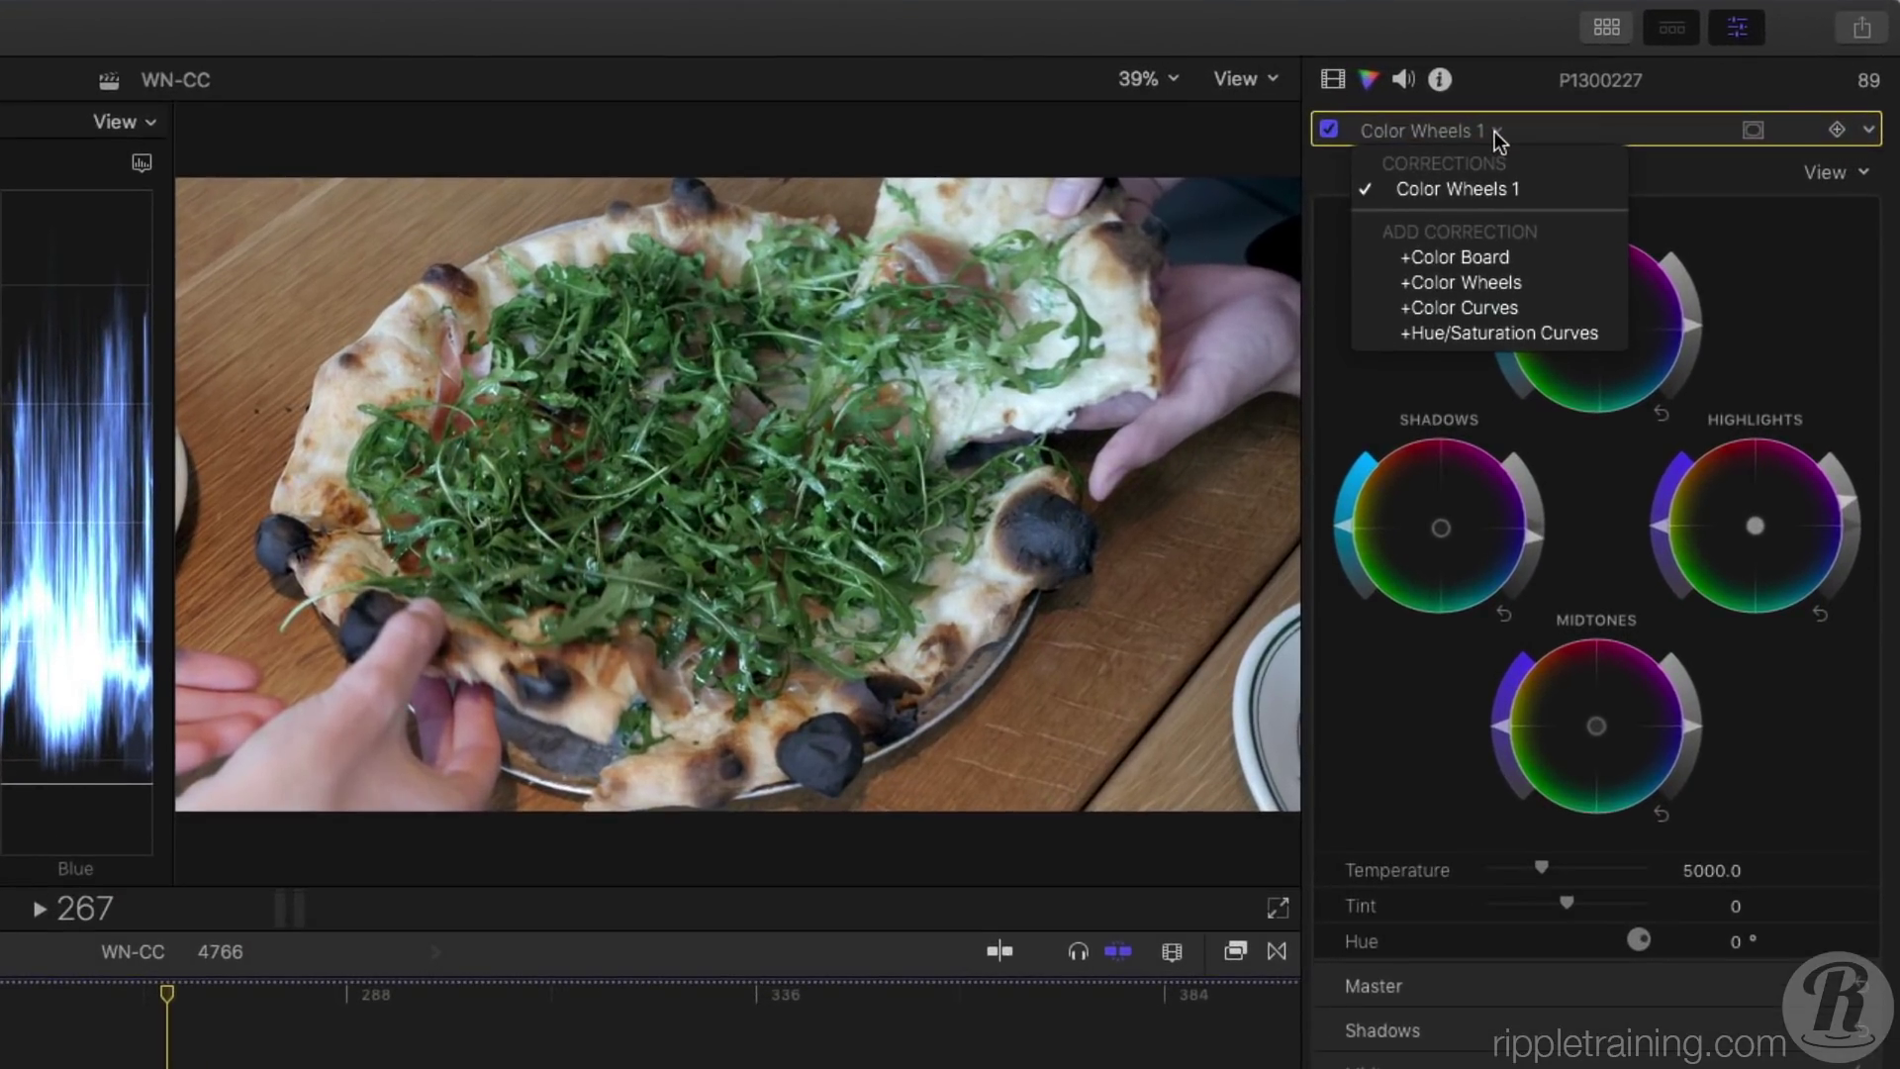
click(1513, 284)
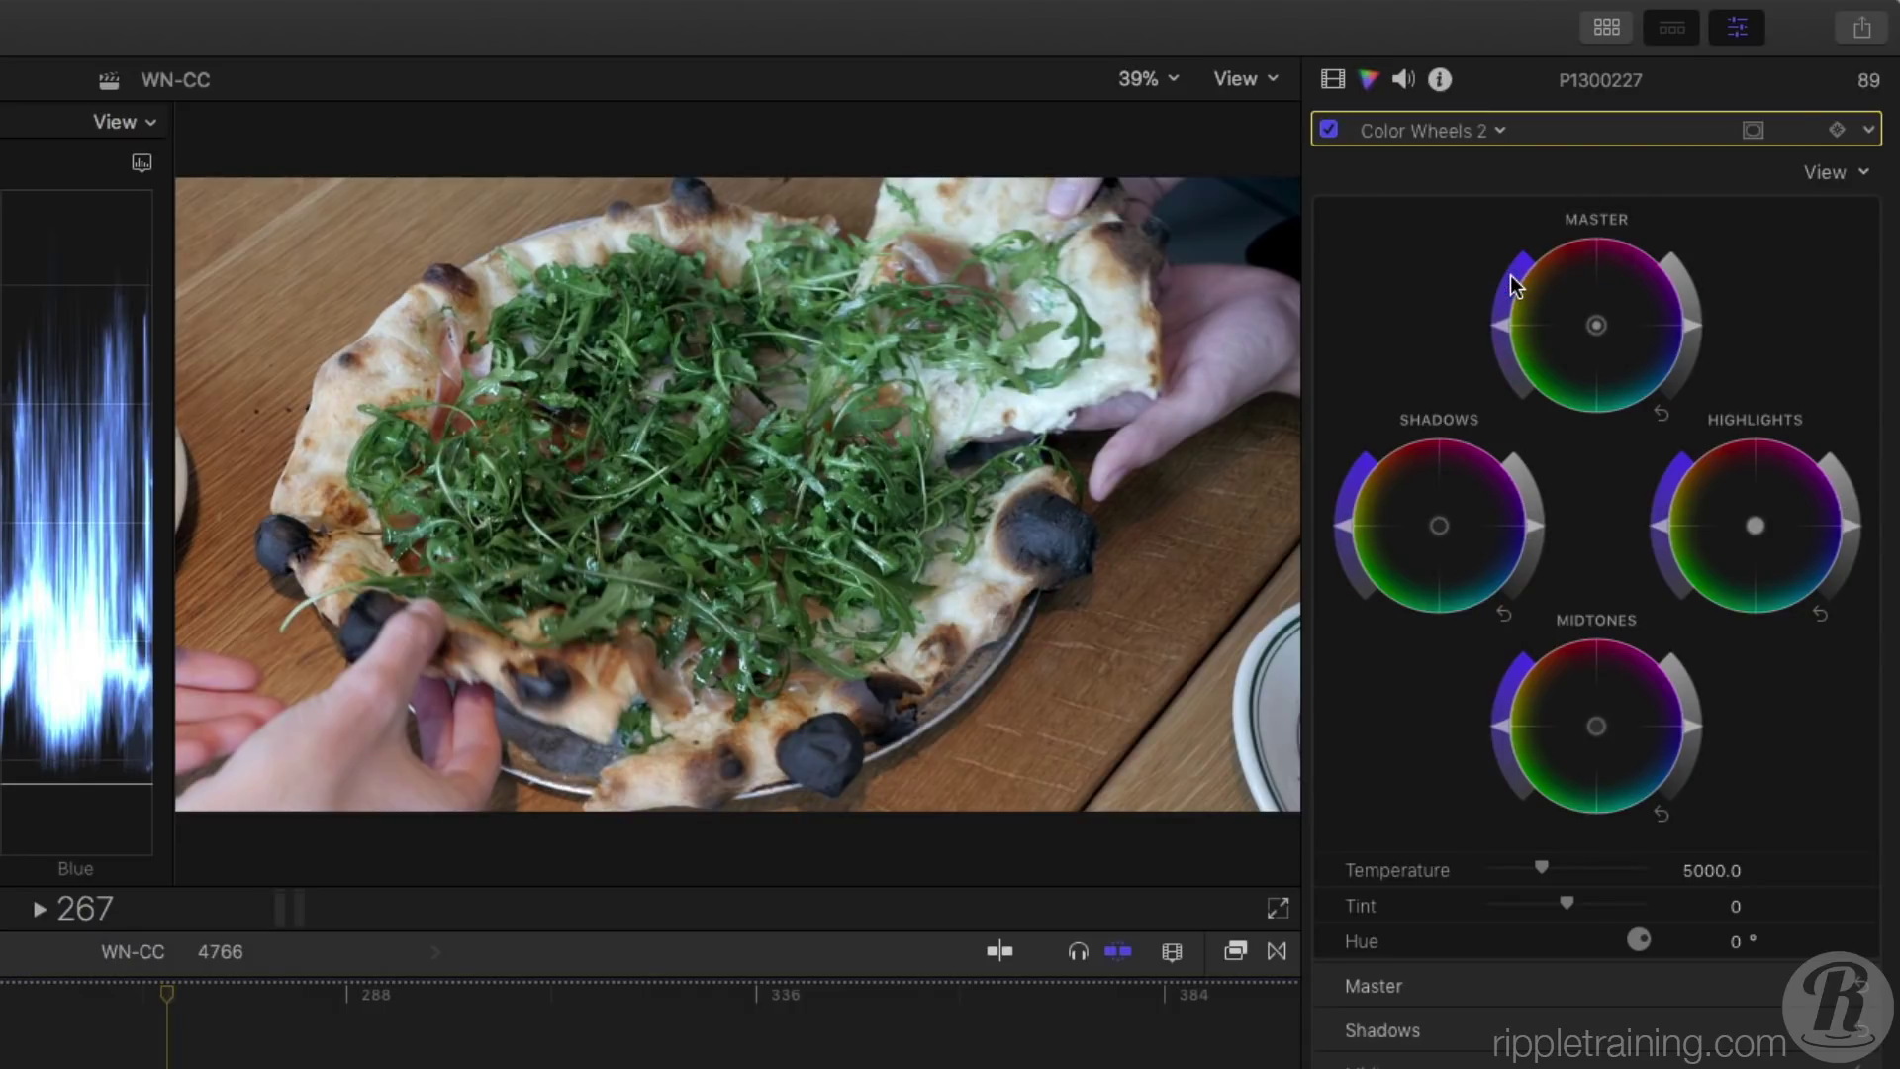
click(1752, 129)
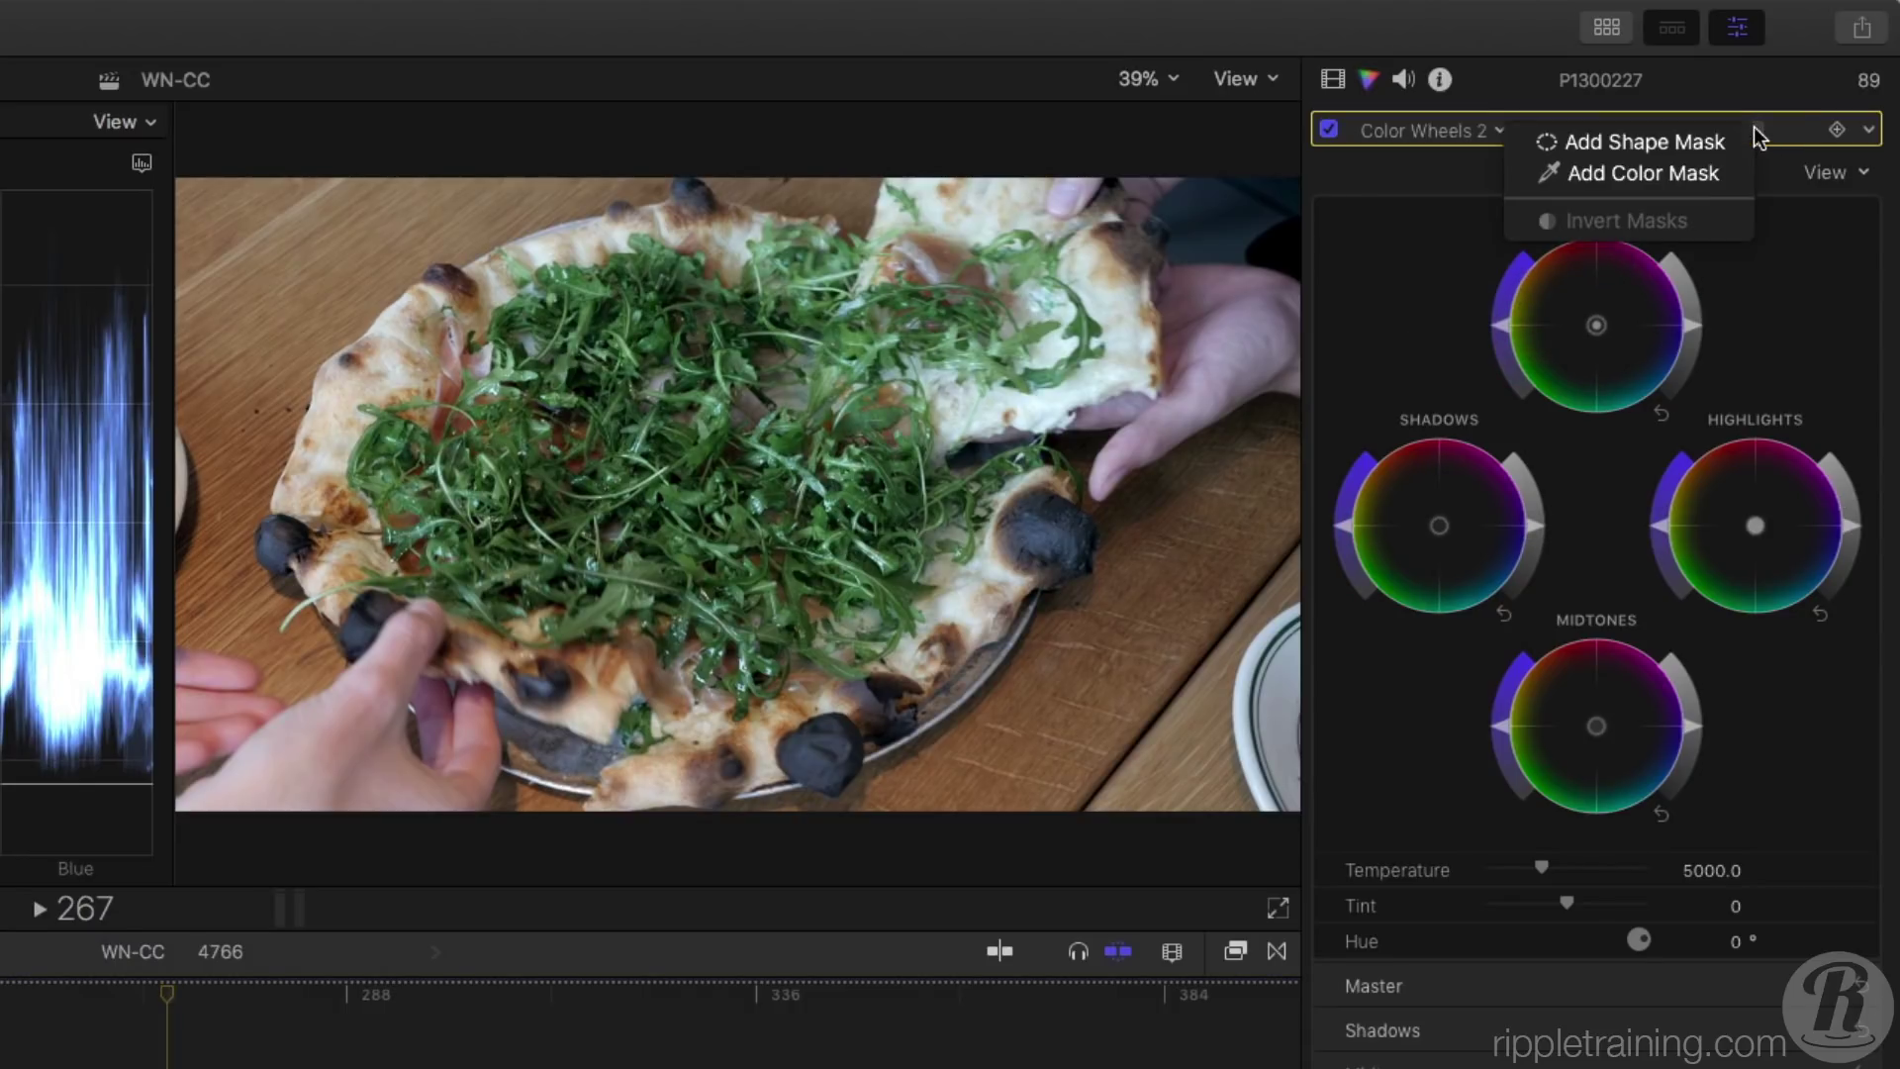
click(1709, 178)
- Sample the green arugula for the mask and raise the Master saturation of those greens
click(673, 480)
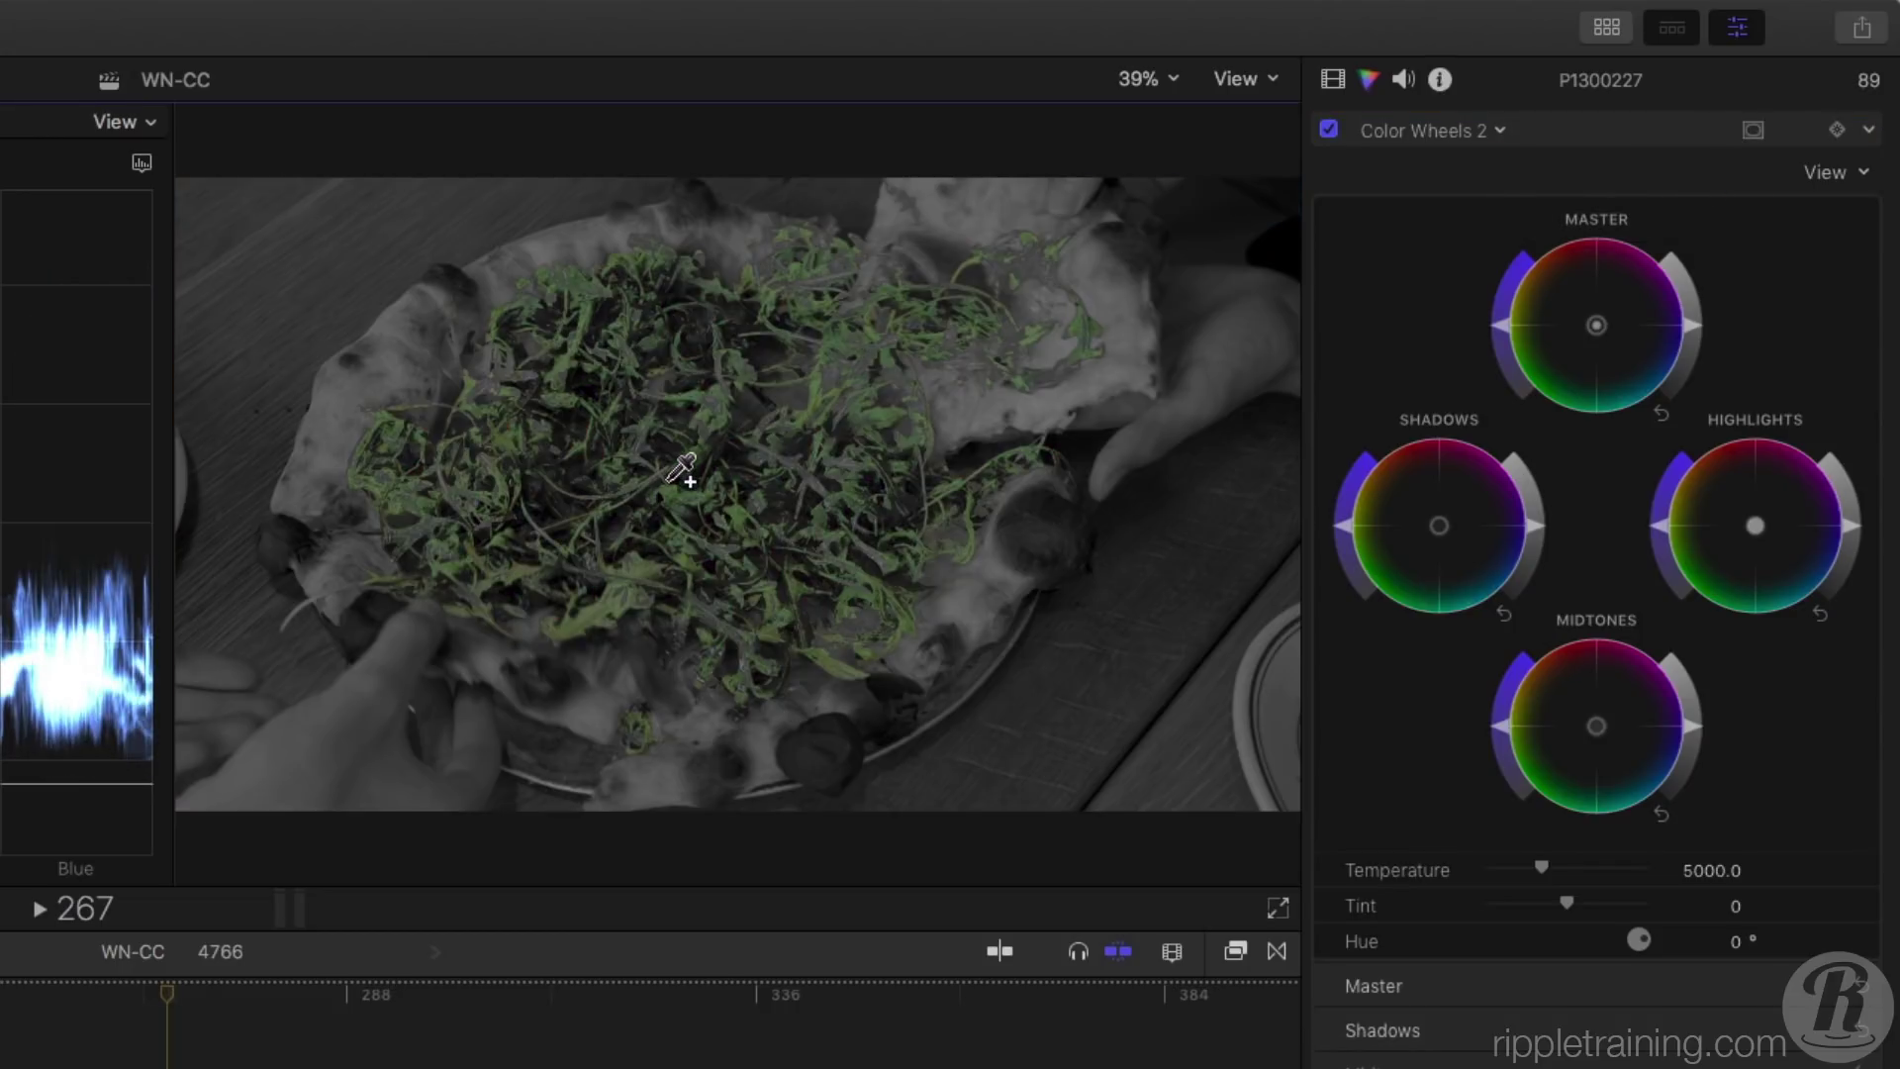
drag(669, 479, 673, 469)
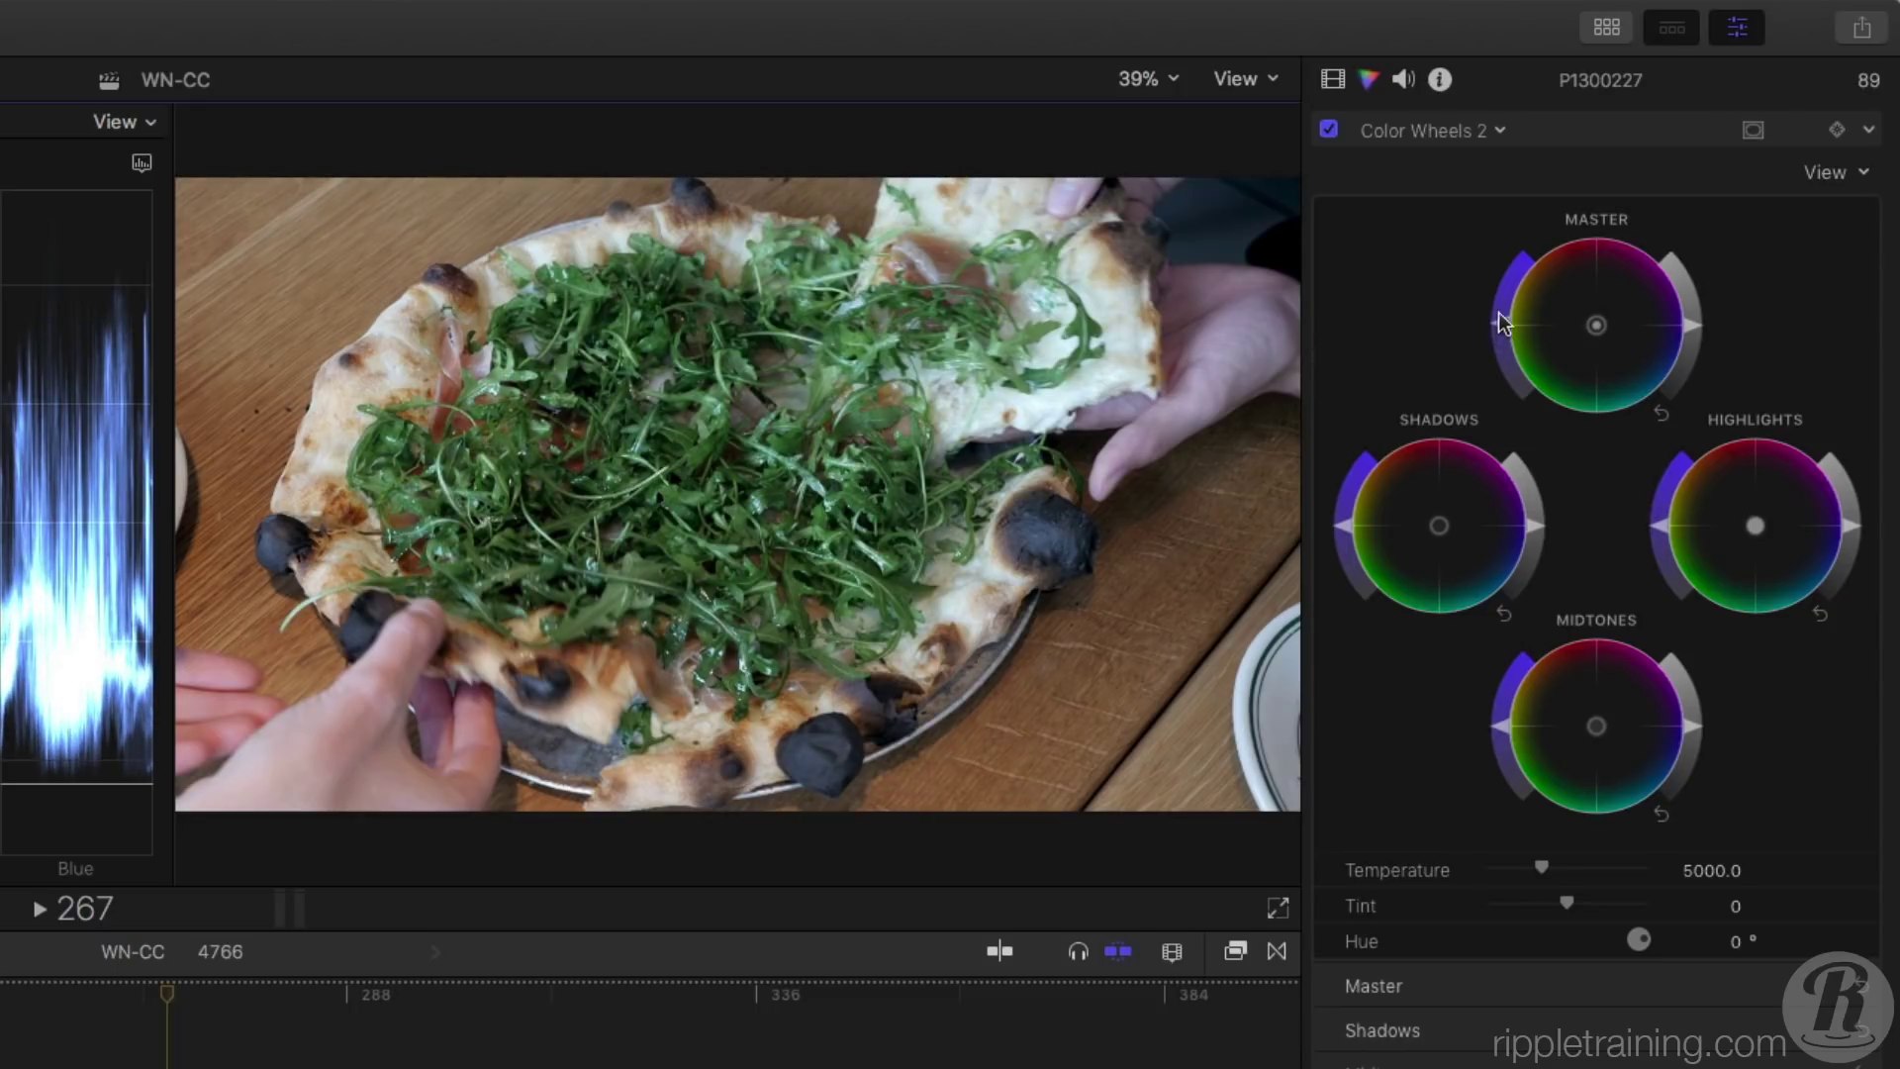
mouse_move(1501, 323)
mouse_down()
mouse_move(1514, 263)
mouse_move(1468, 347)
mouse_move(1492, 300)
mouse_up()
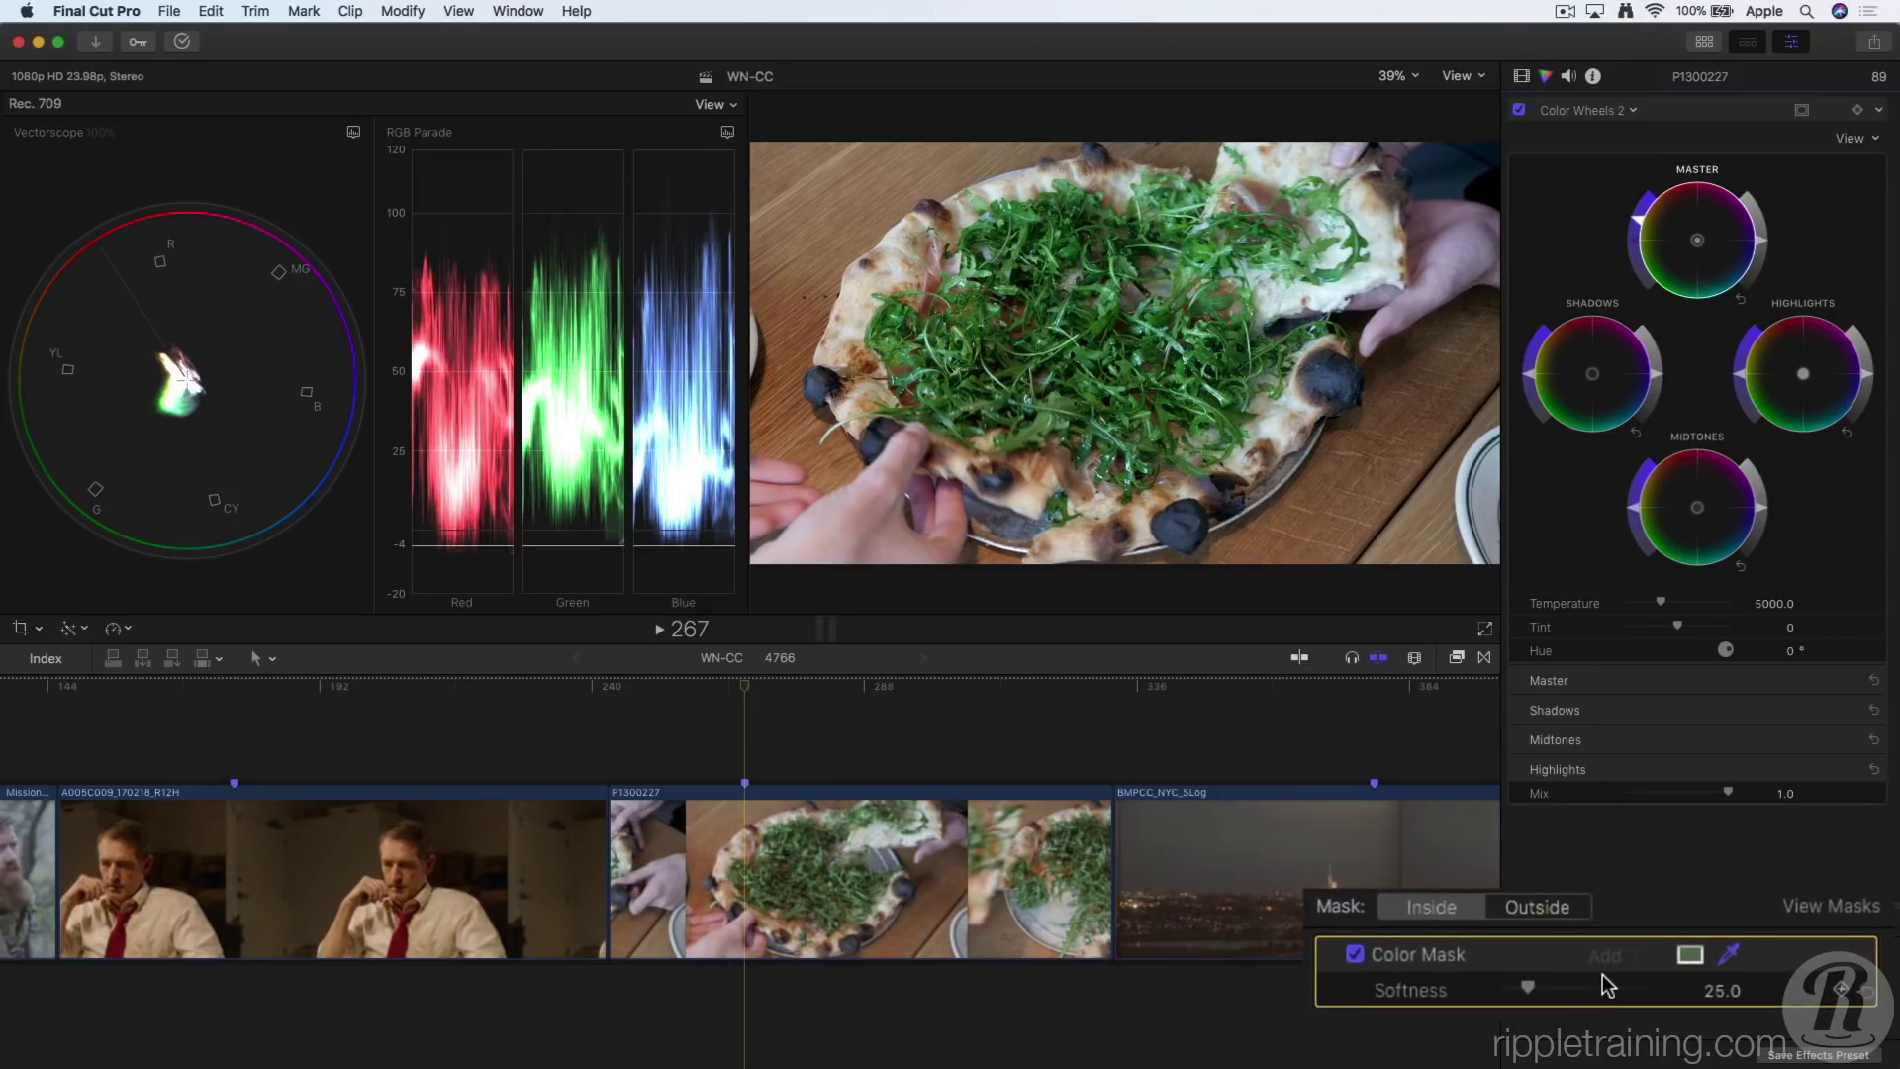
- Lower the colour mask softness from 25.0 to 13.0 while viewing the mask
click(1831, 906)
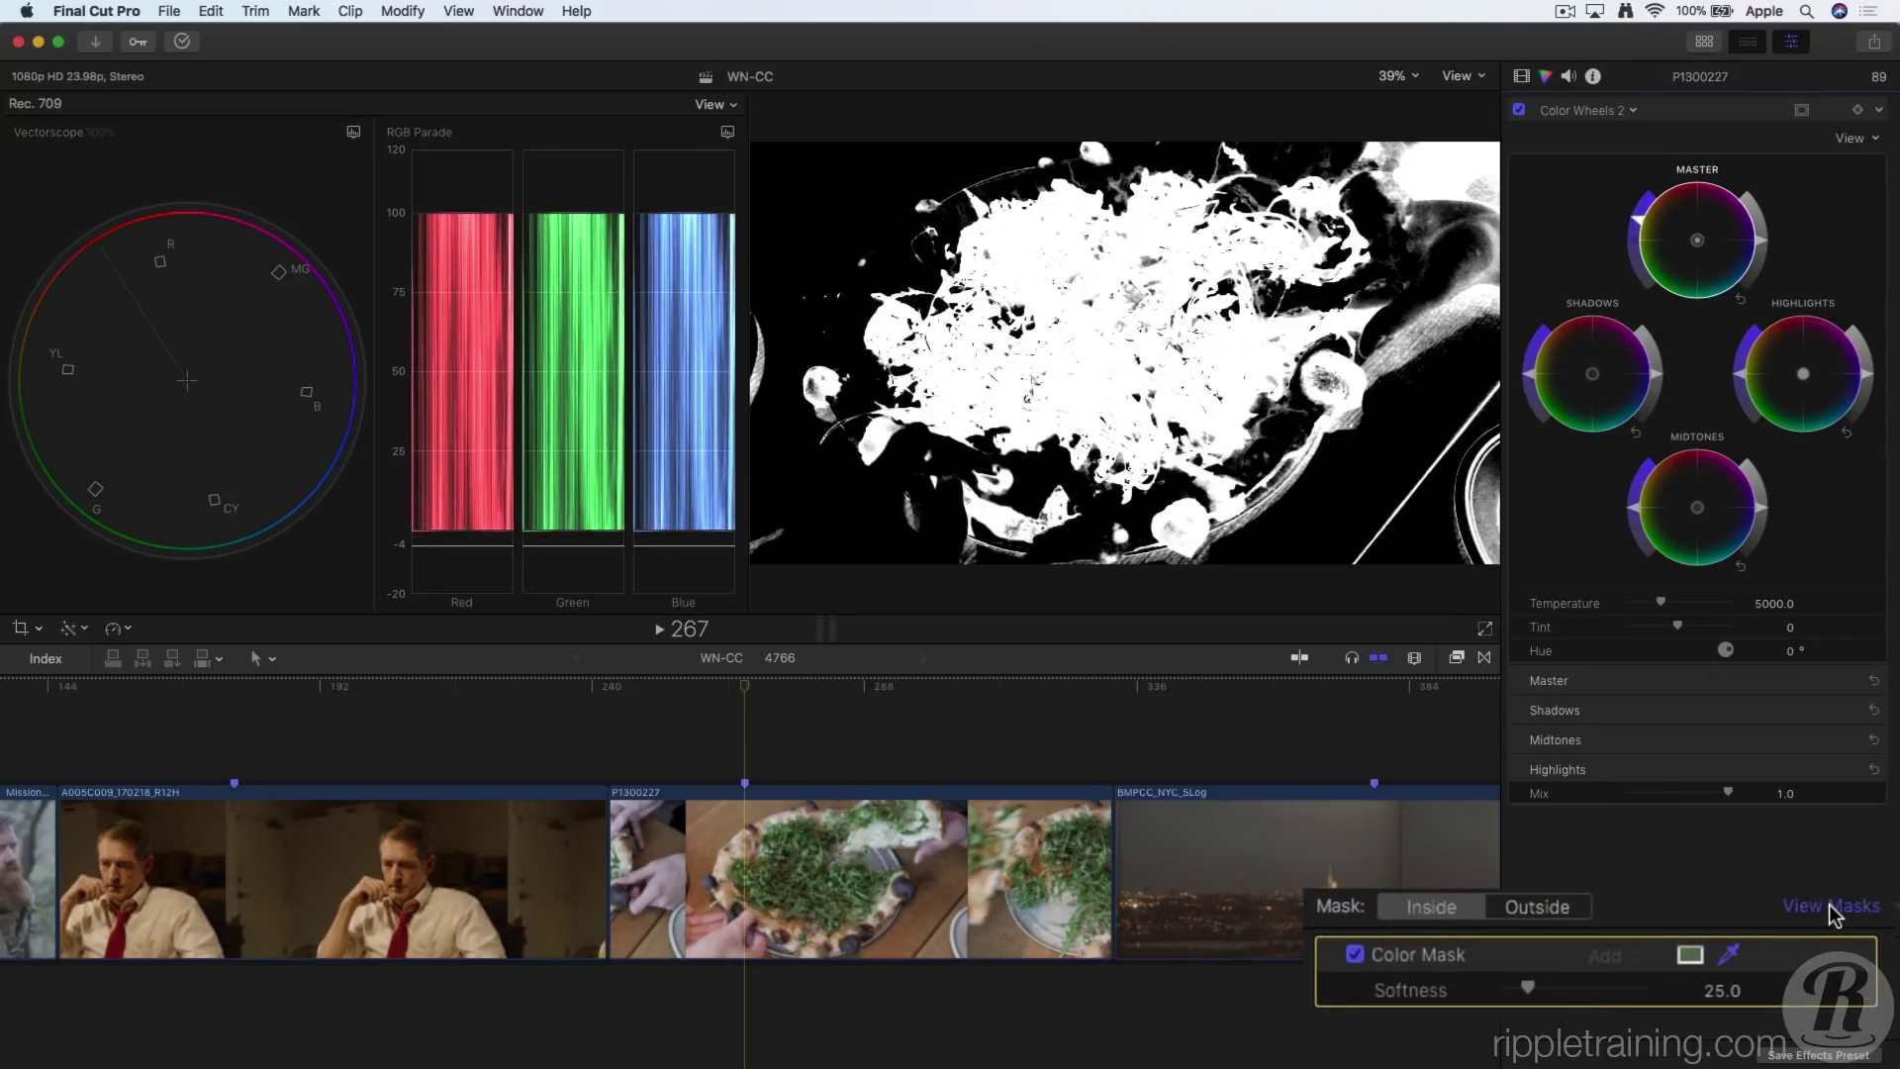
mouse_move(1531, 992)
mouse_down()
mouse_move(1546, 992)
mouse_move(1517, 994)
mouse_up()
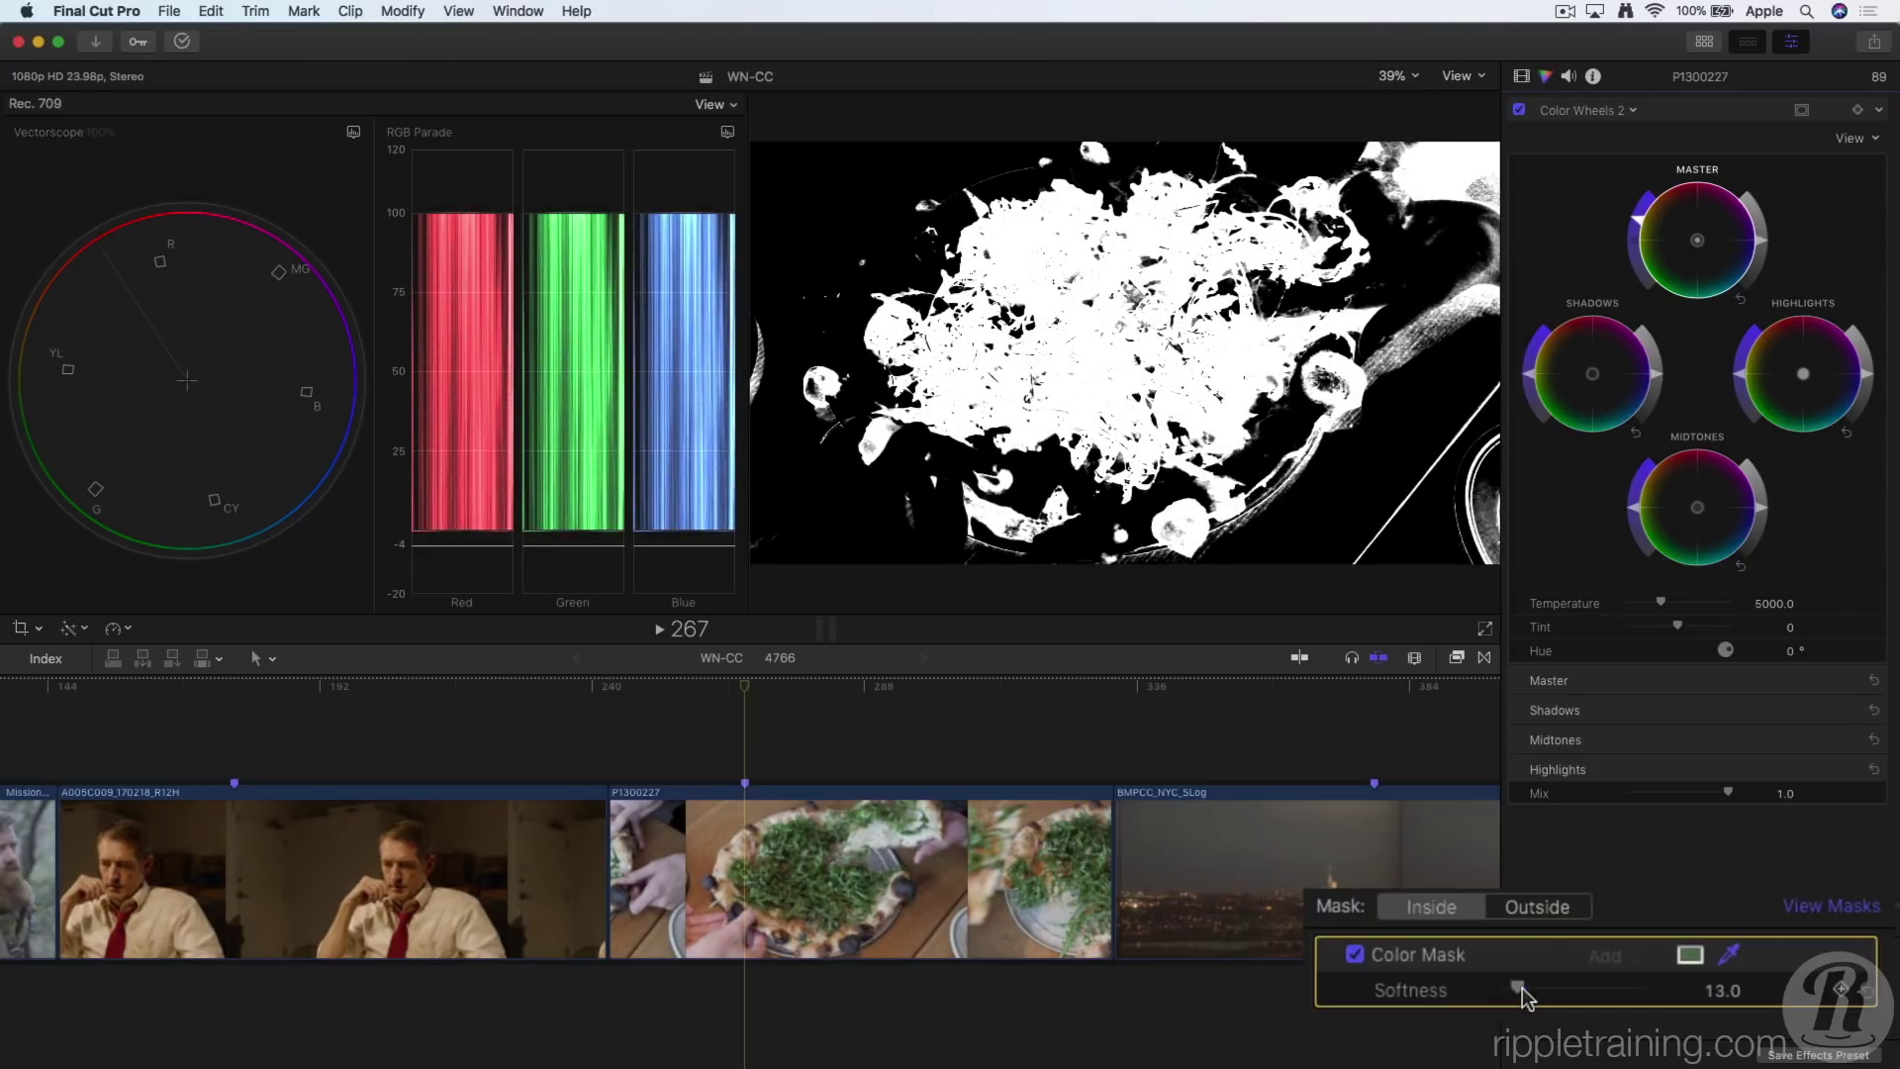
click(1799, 902)
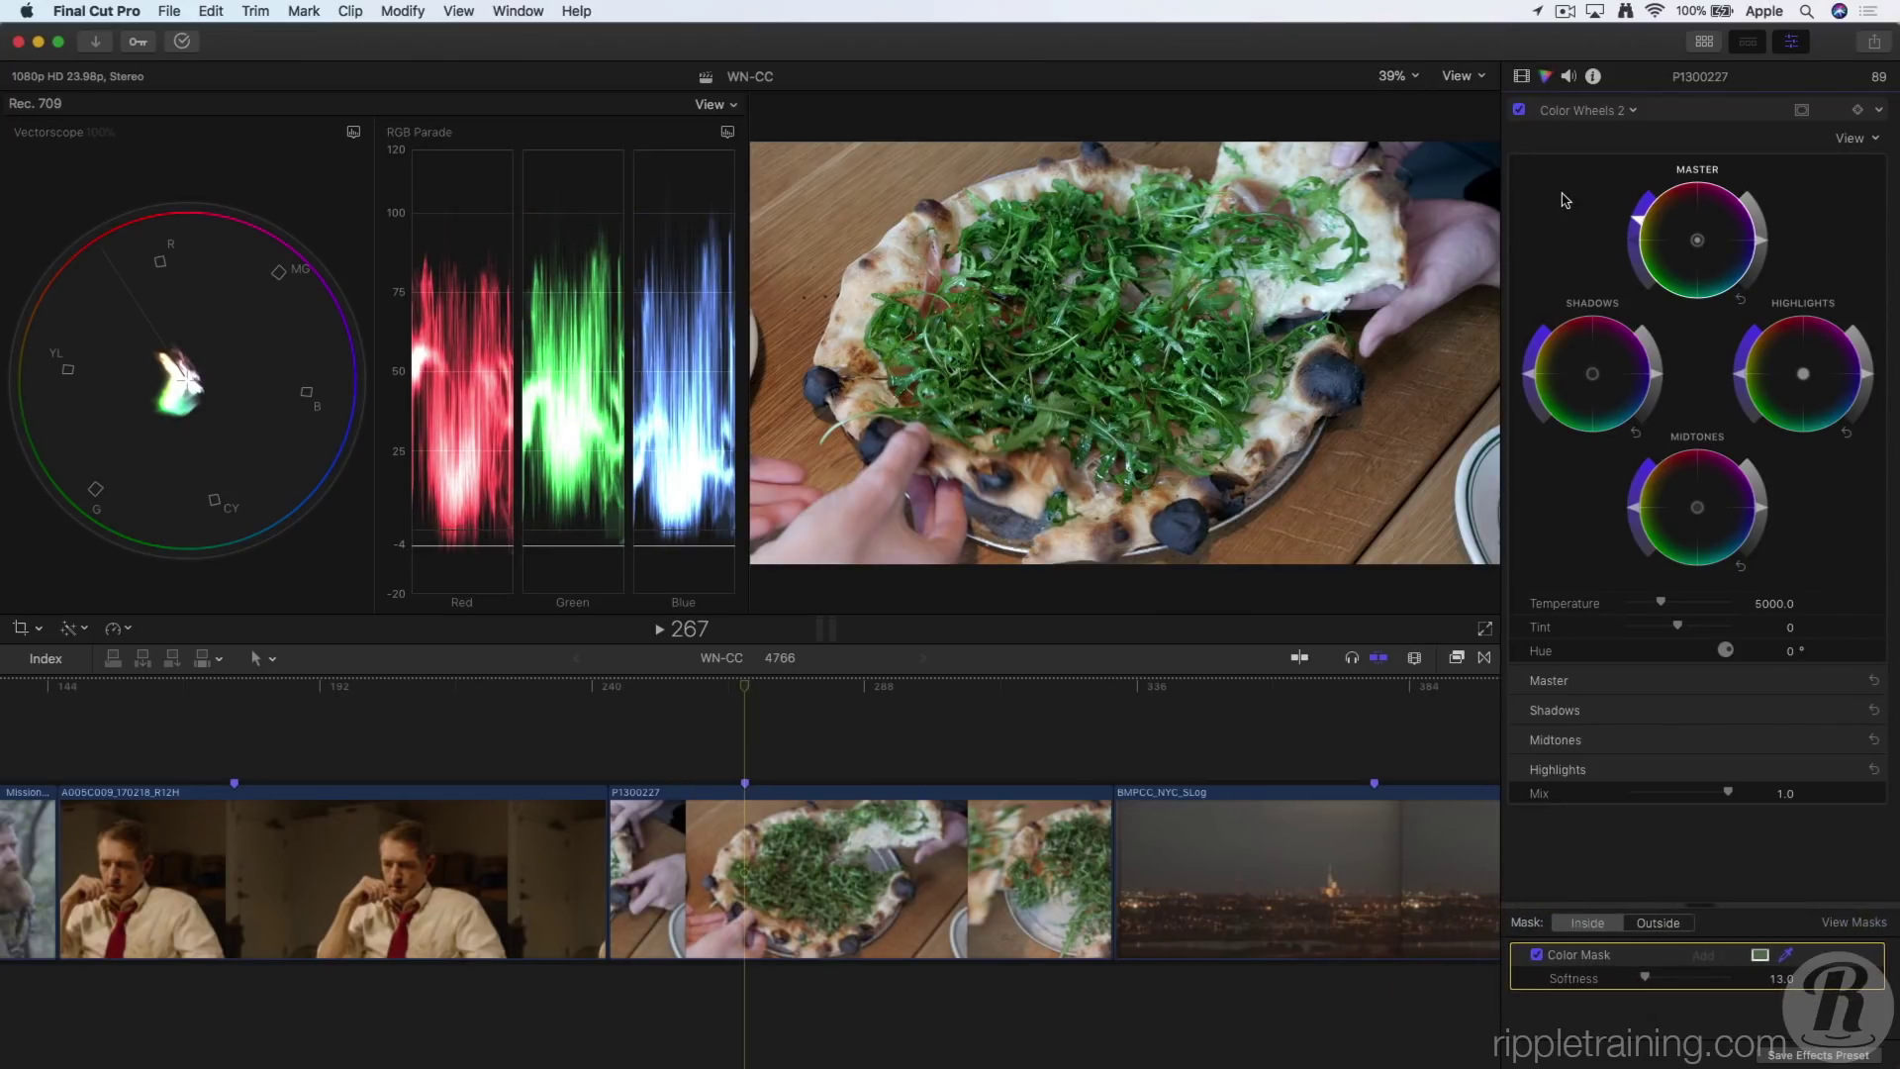
- Toggle Color Wheels 2 off and on to compare the greens with and without the boost
click(1519, 109)
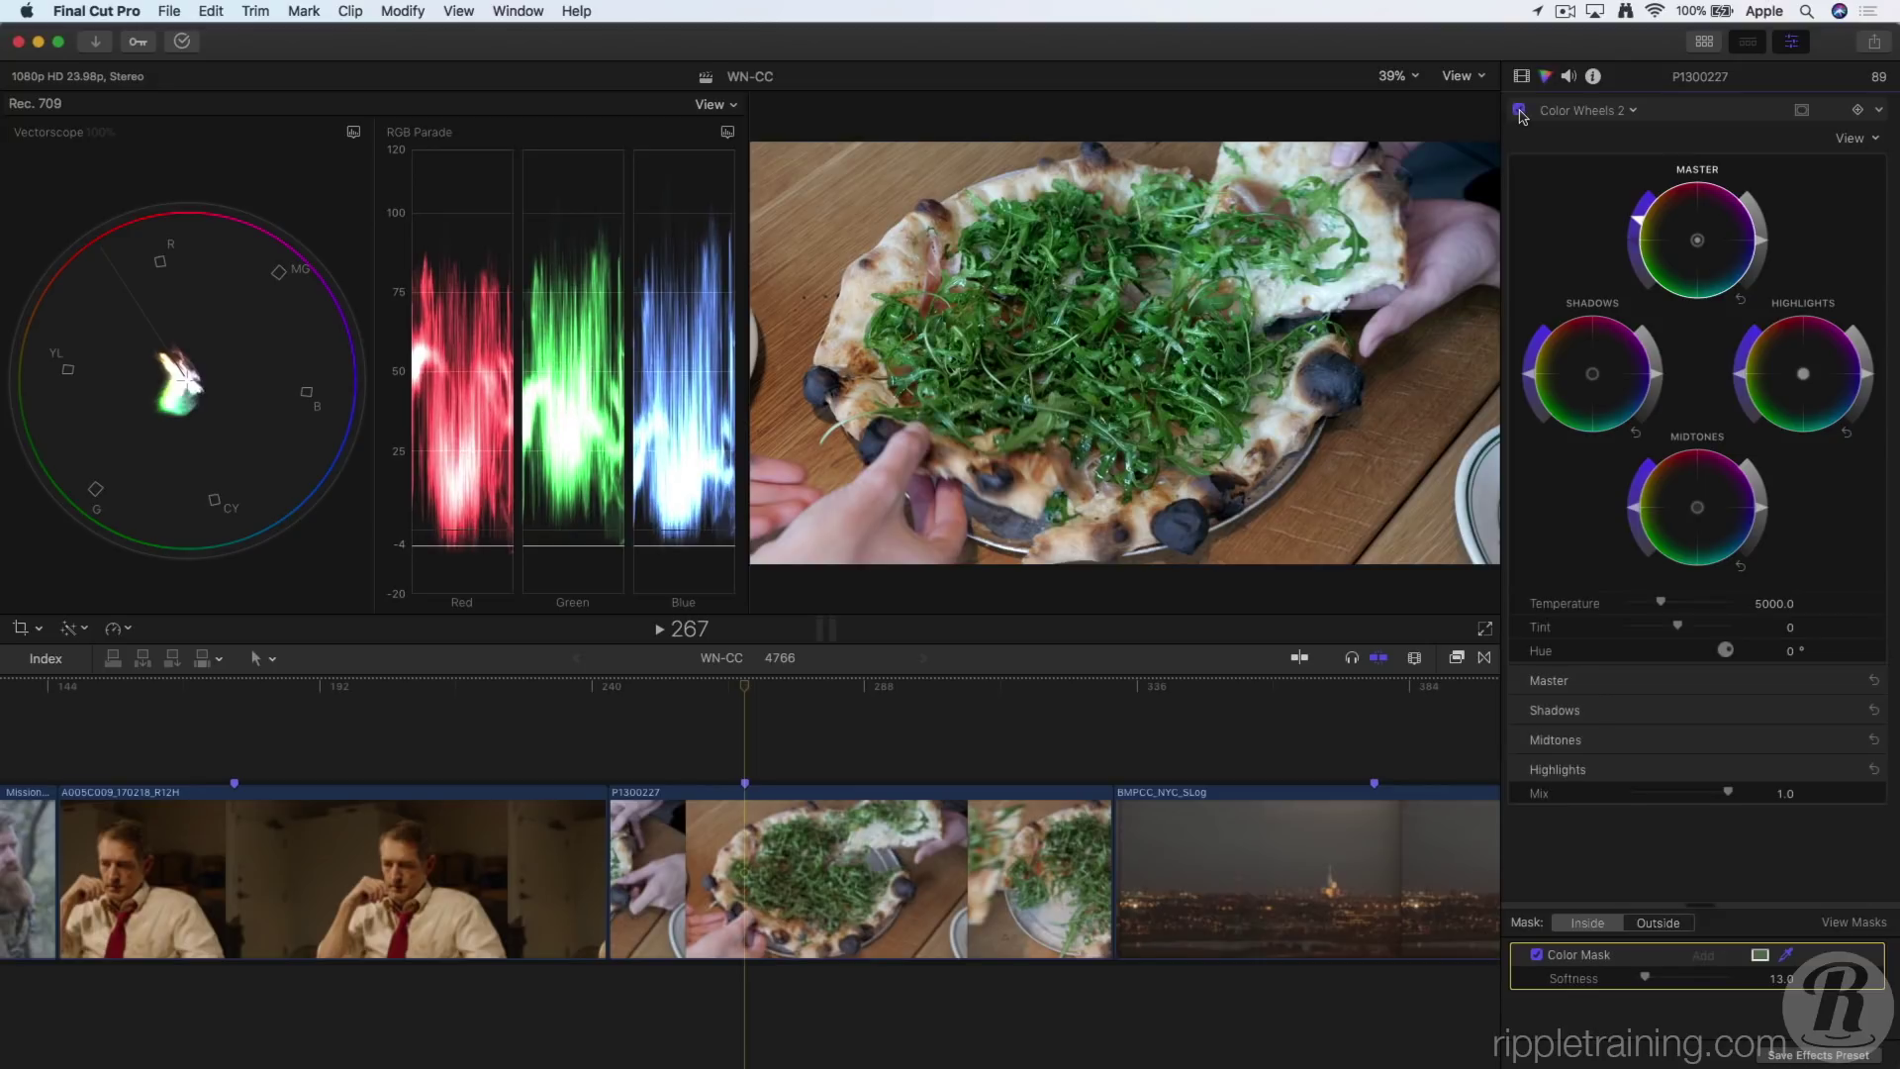
click(1519, 110)
click(1519, 110)
click(1518, 110)
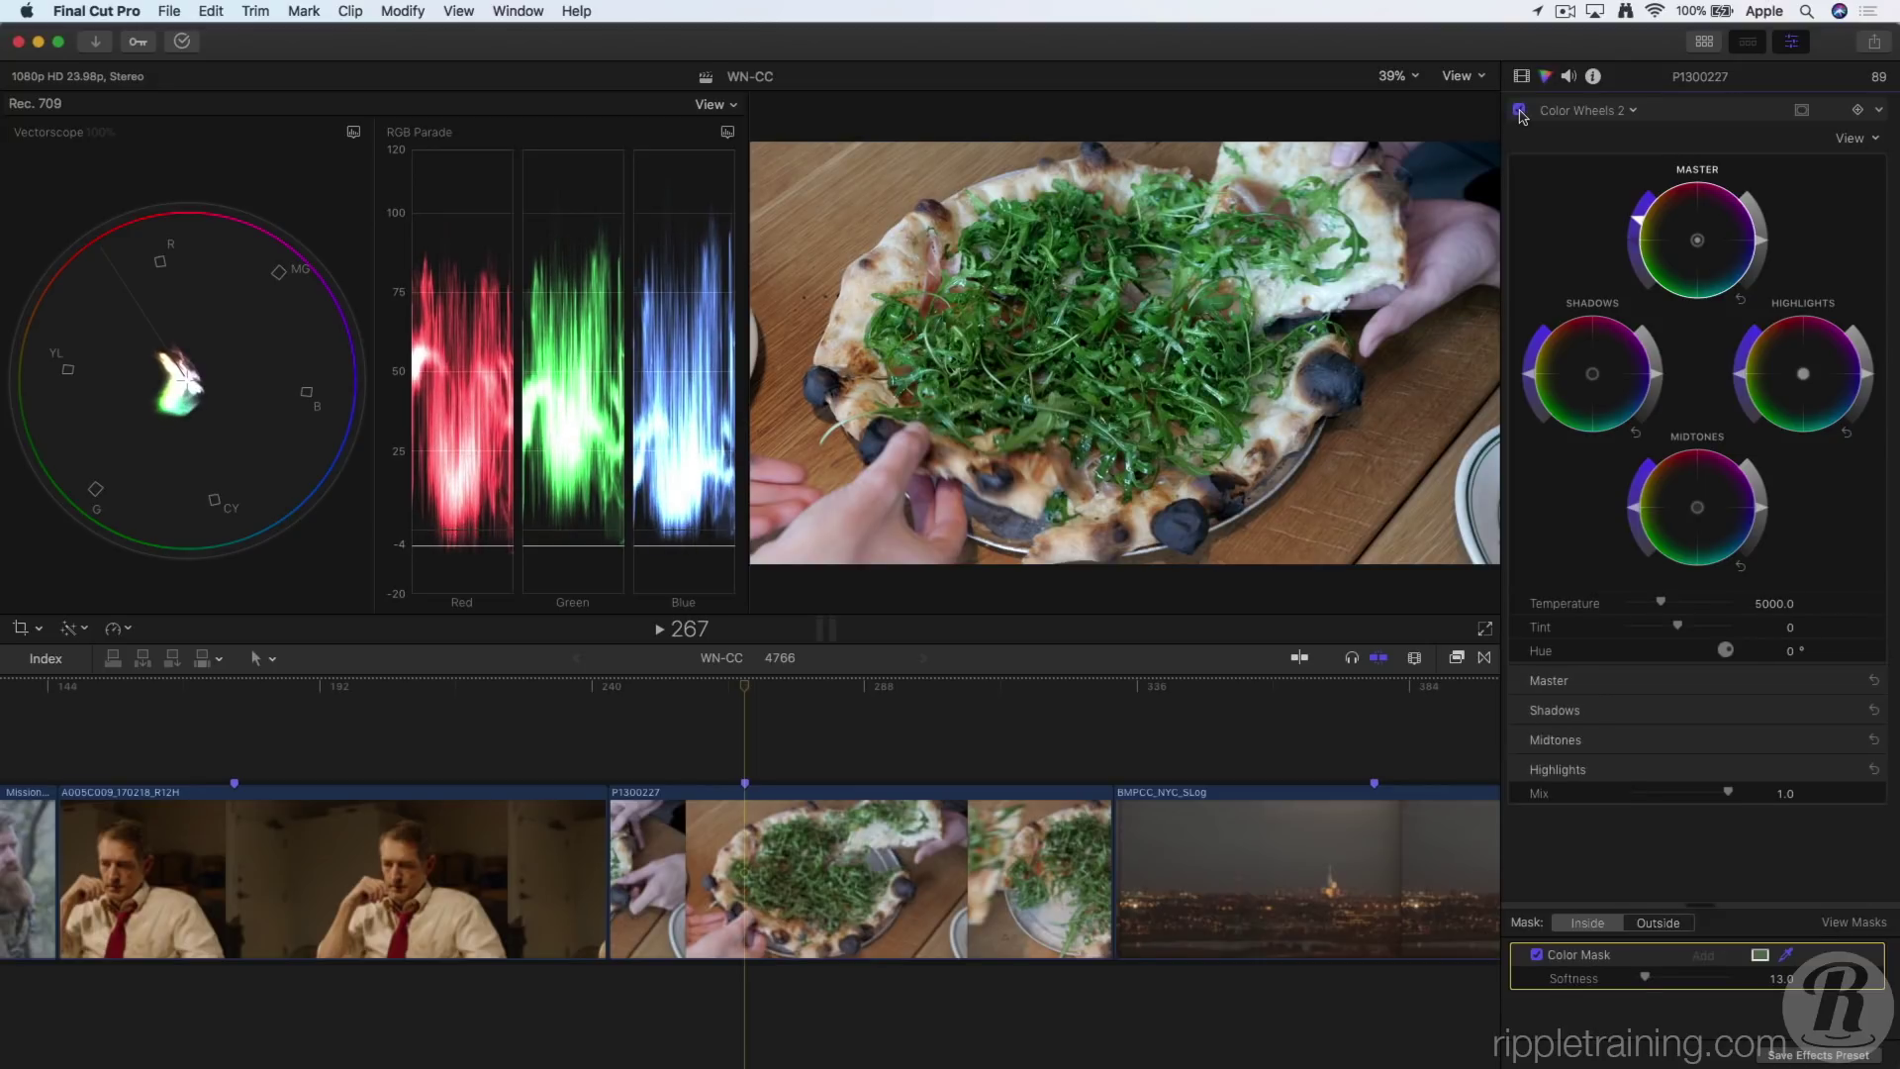